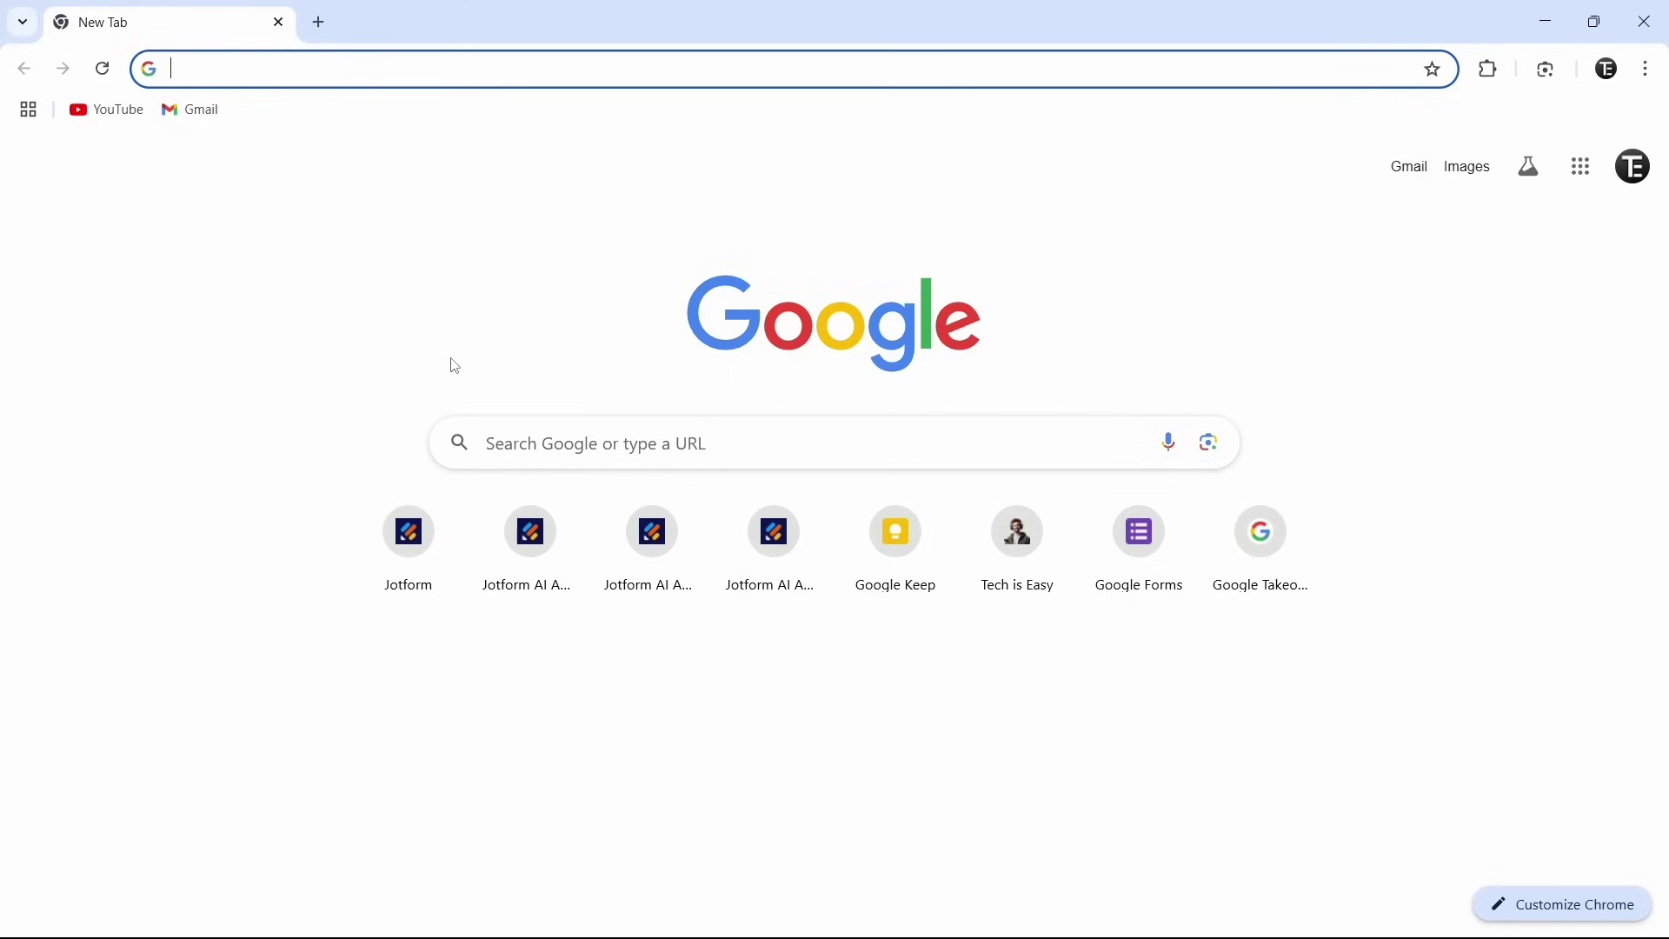
Enter jotform.ai in Chrome's address bar to load the Jotform AI Agents page
text(jotform.ai)
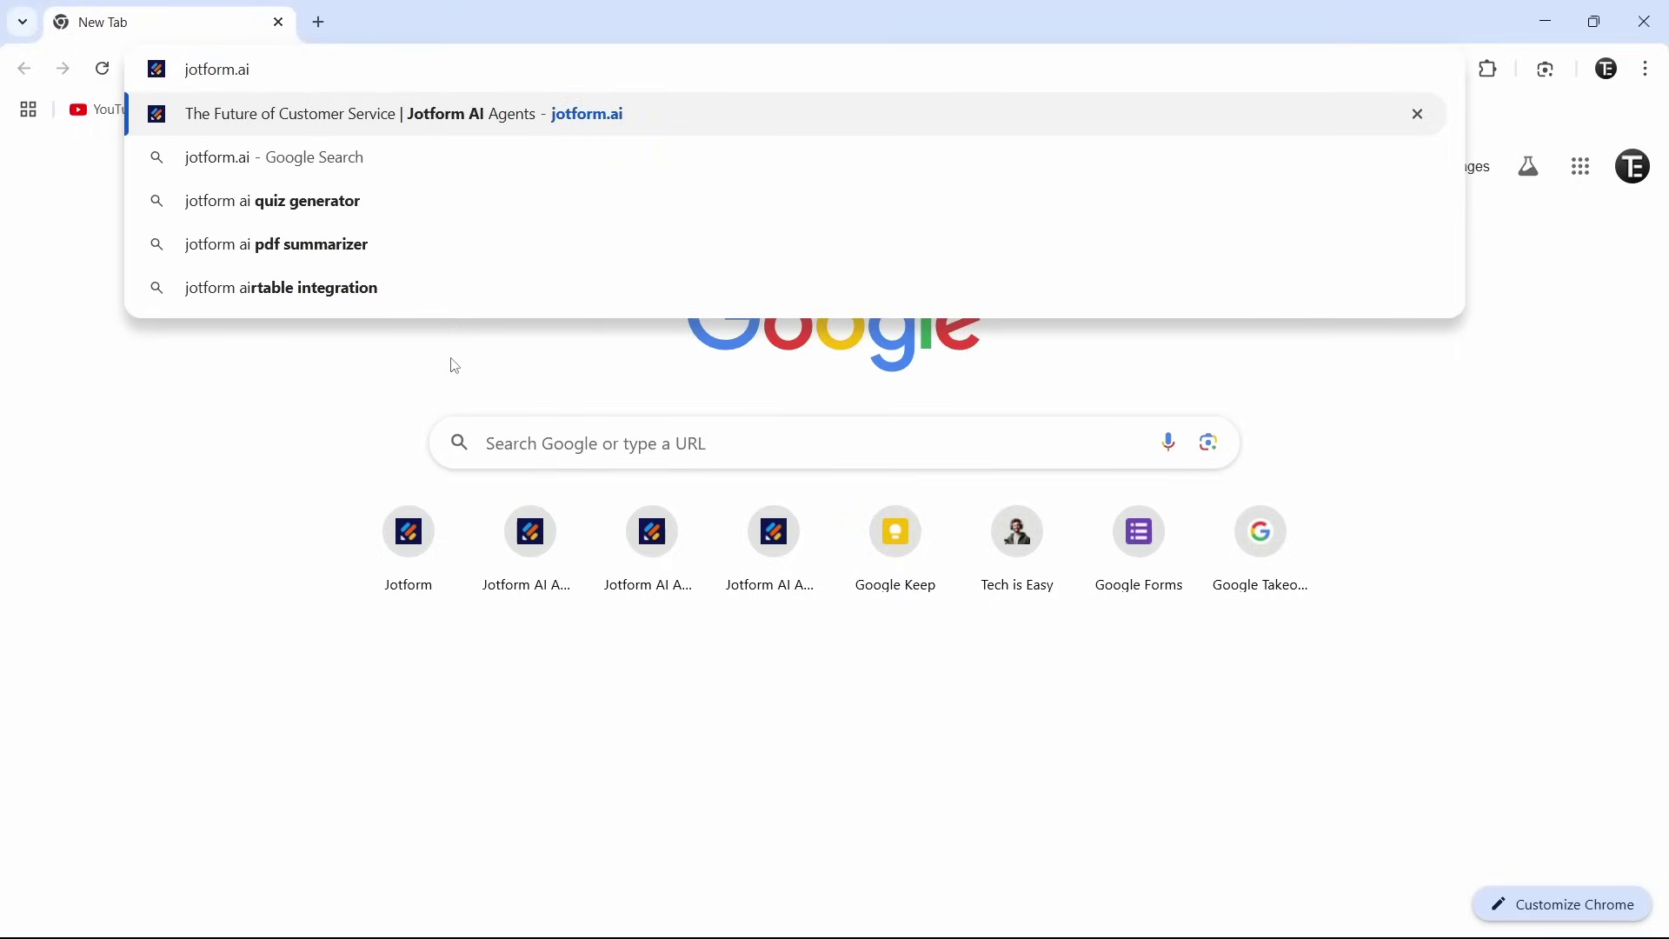
key(Return)
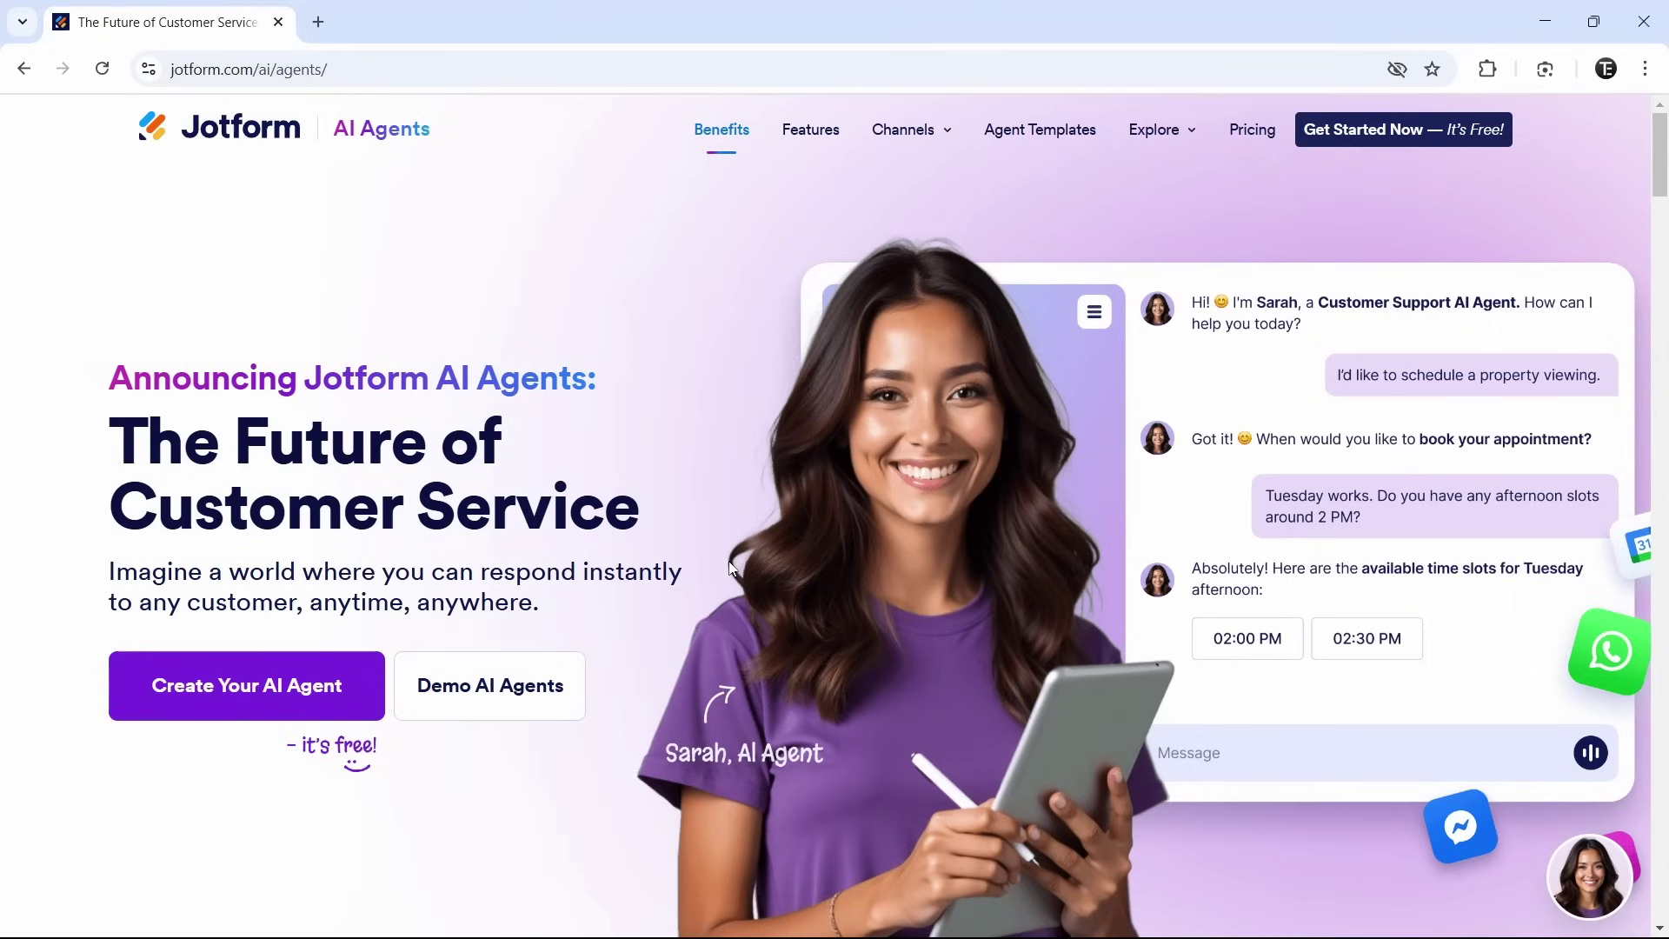
Start a new AI agent, compare Chatbot, Phone and WhatsApp channels, and choose Standalone
click(280, 699)
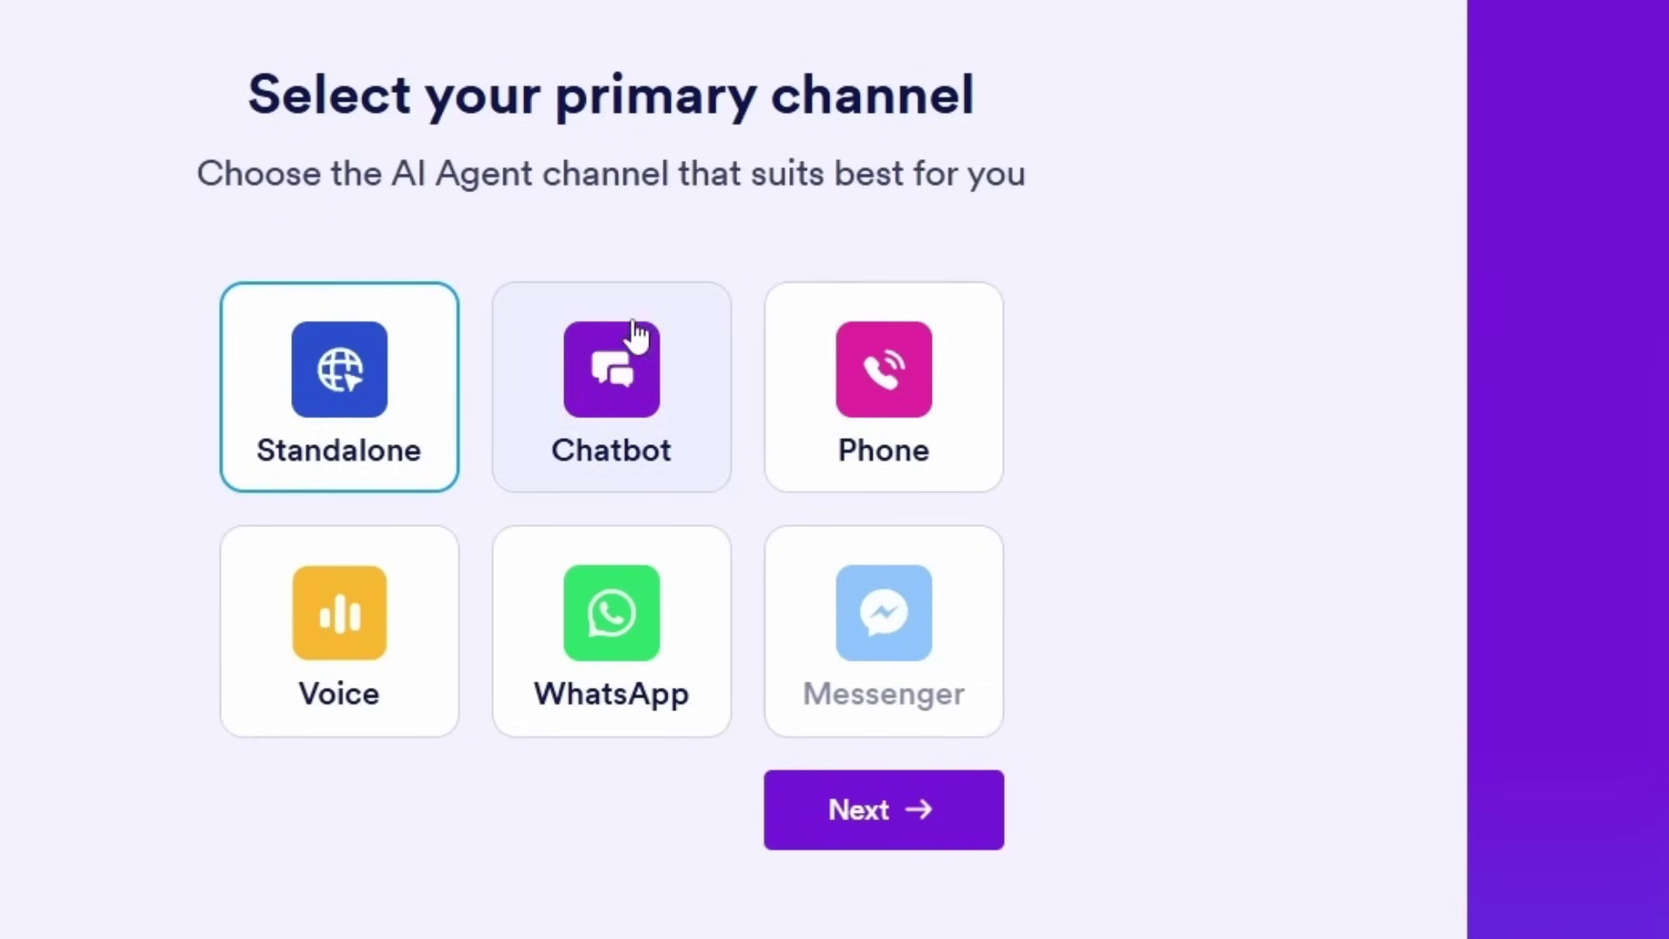
click(641, 411)
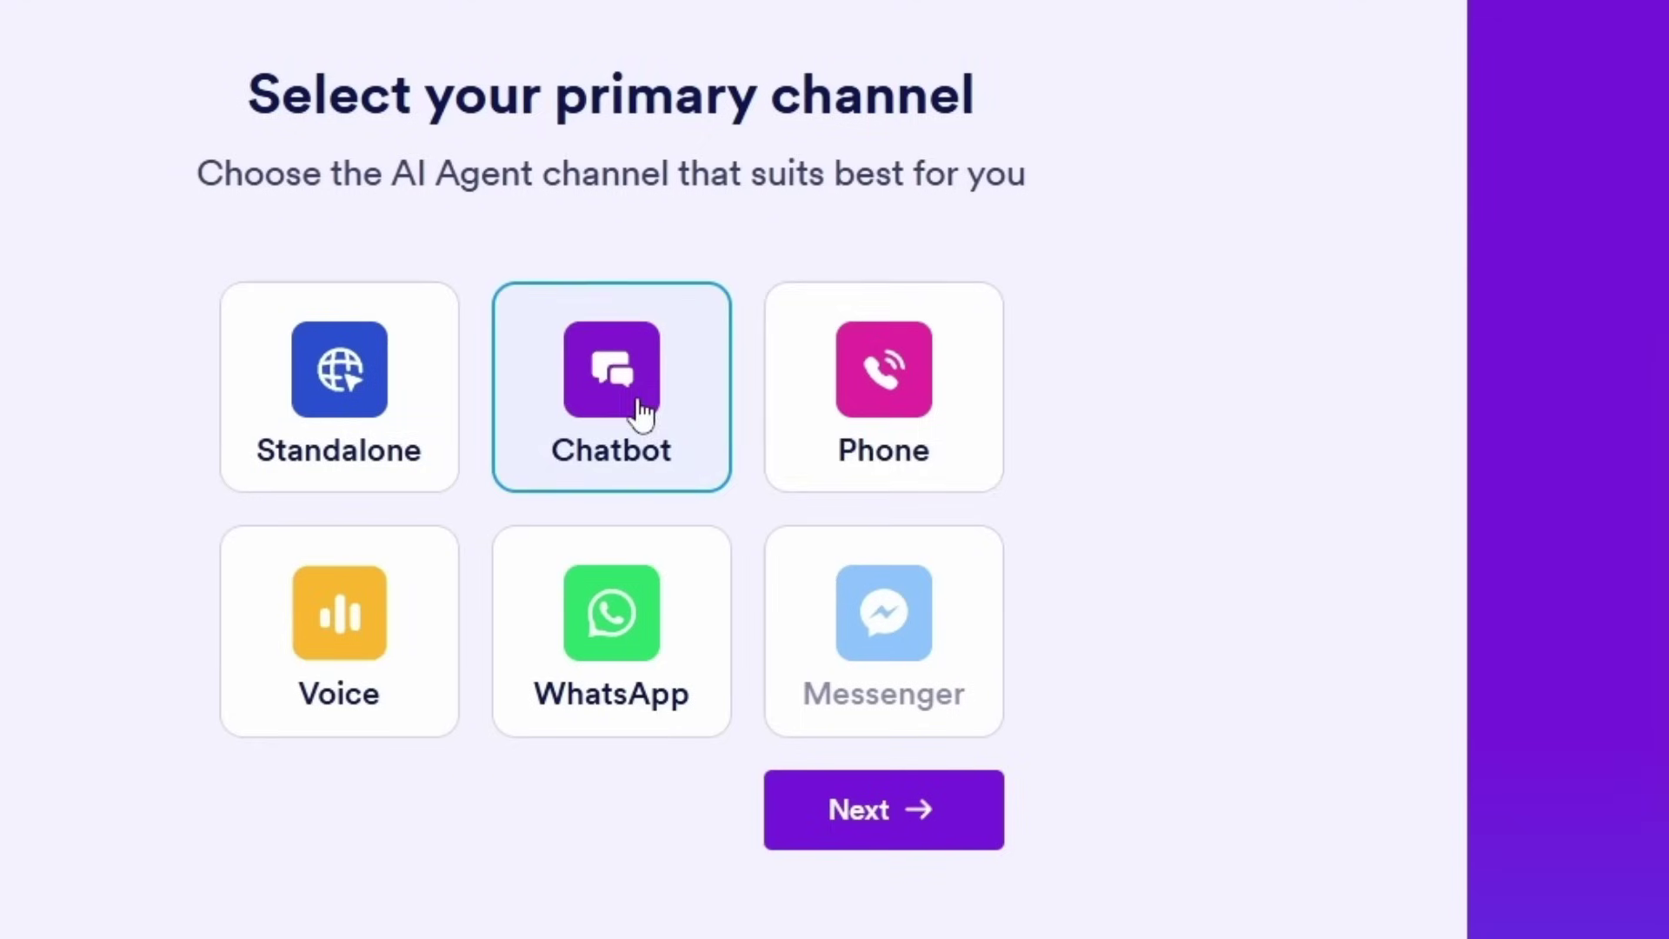
click(865, 447)
click(608, 641)
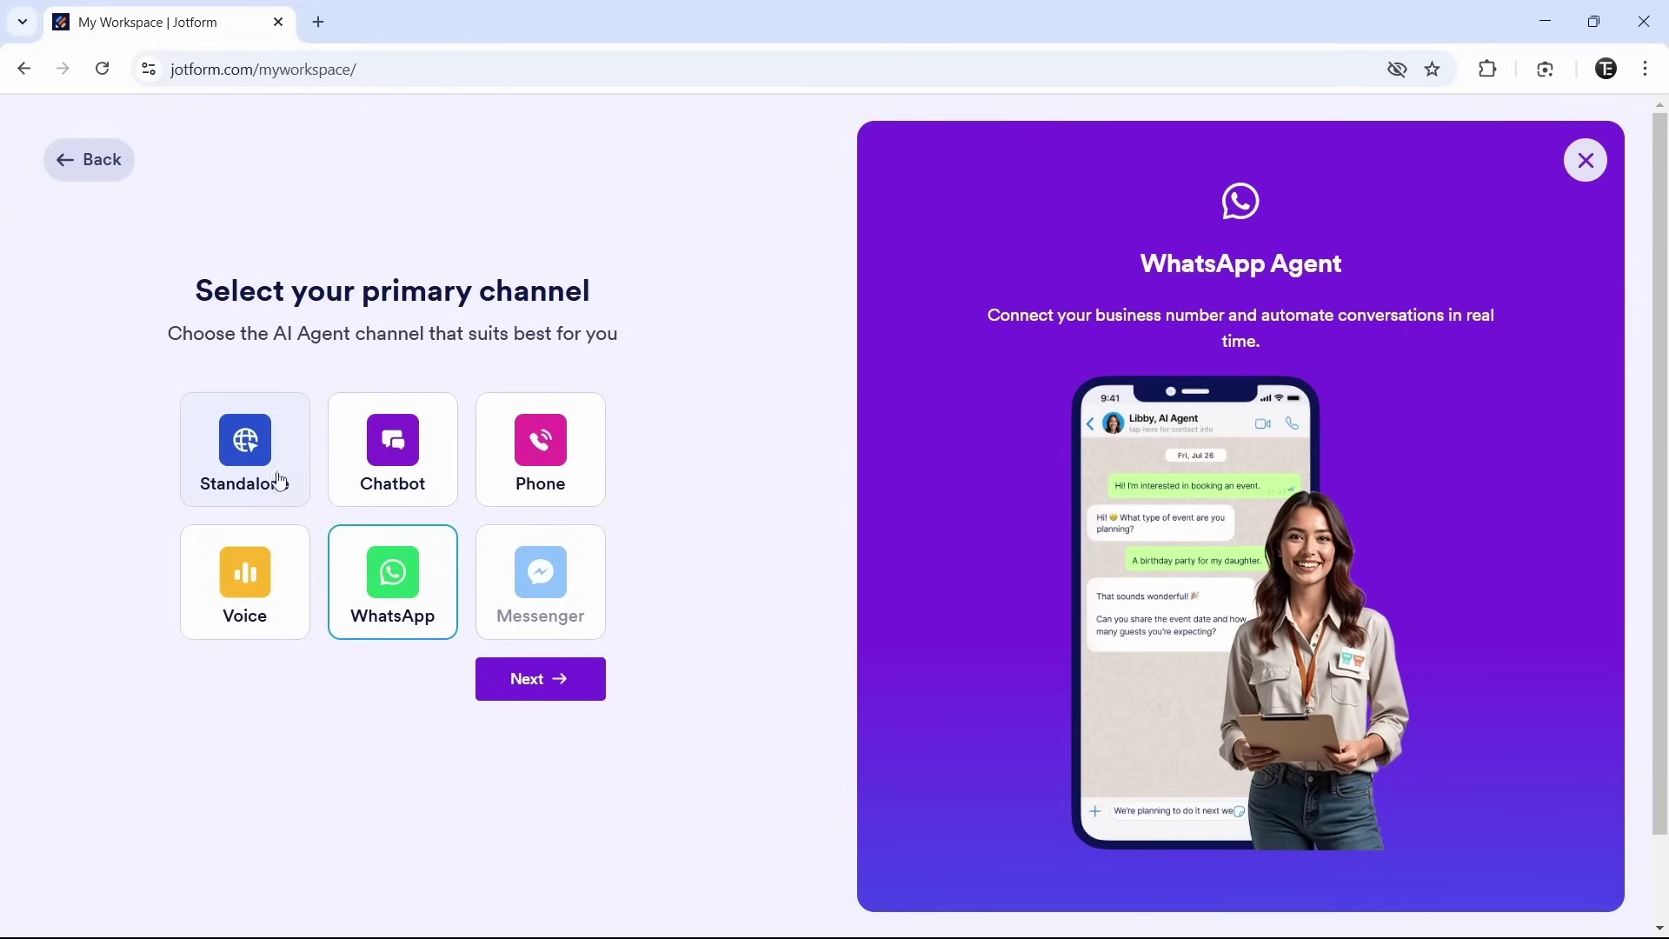
click(350, 434)
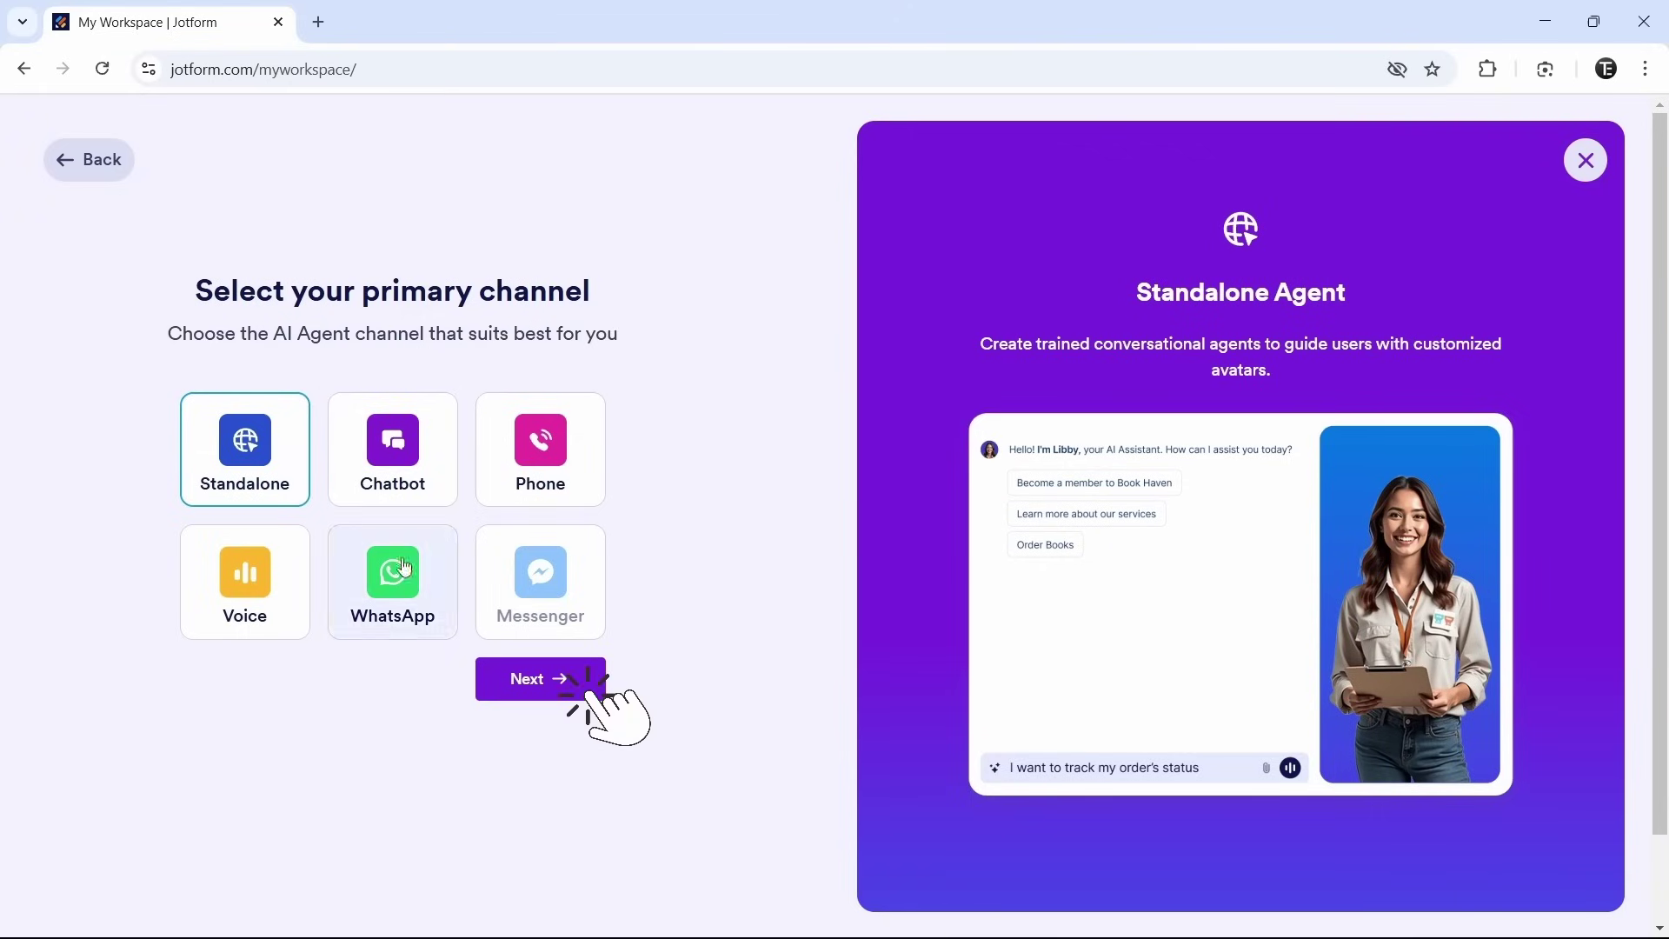
click(535, 681)
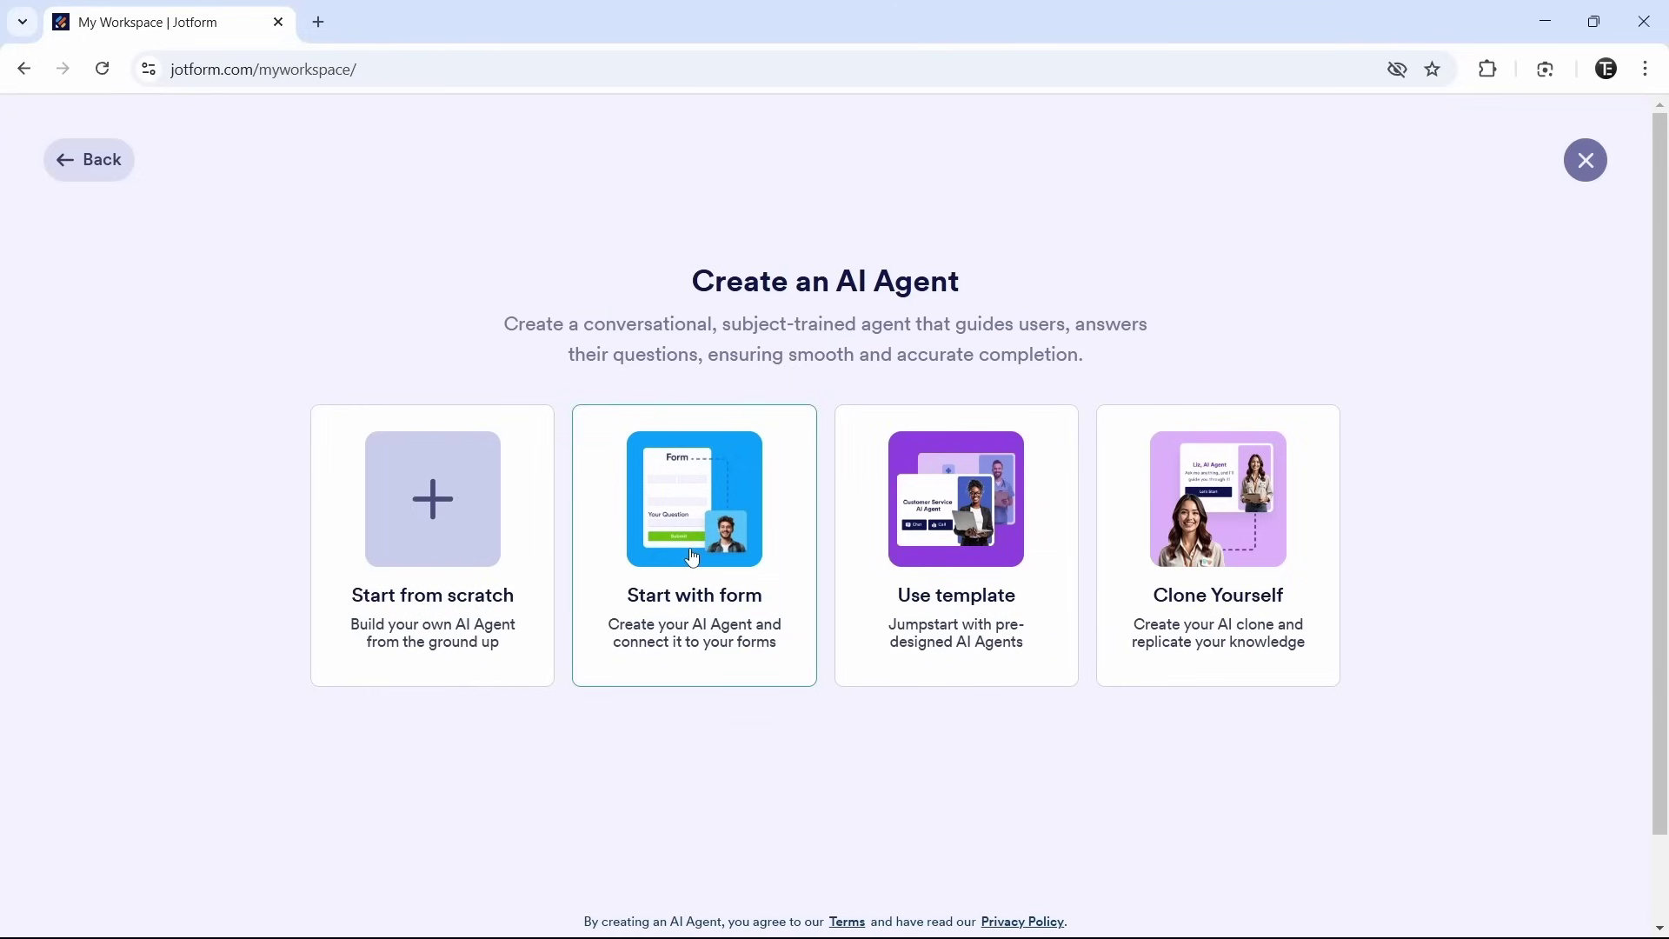
Look at the ready-made templates, then go back and pick Start from scratch
click(965, 623)
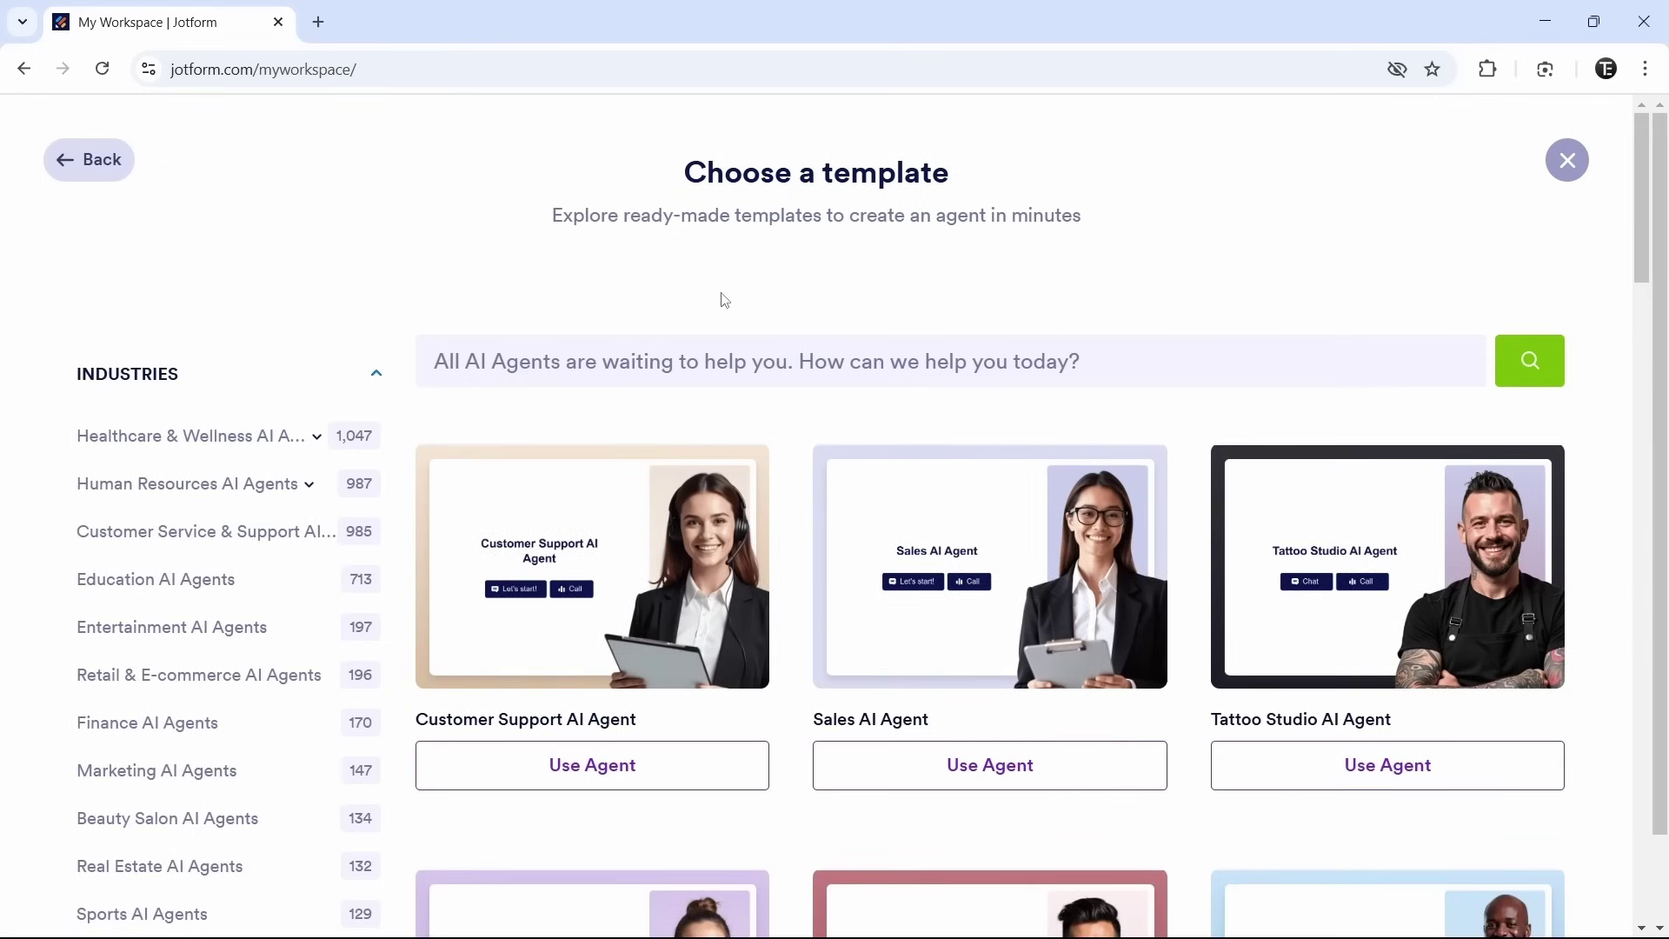
click(90, 160)
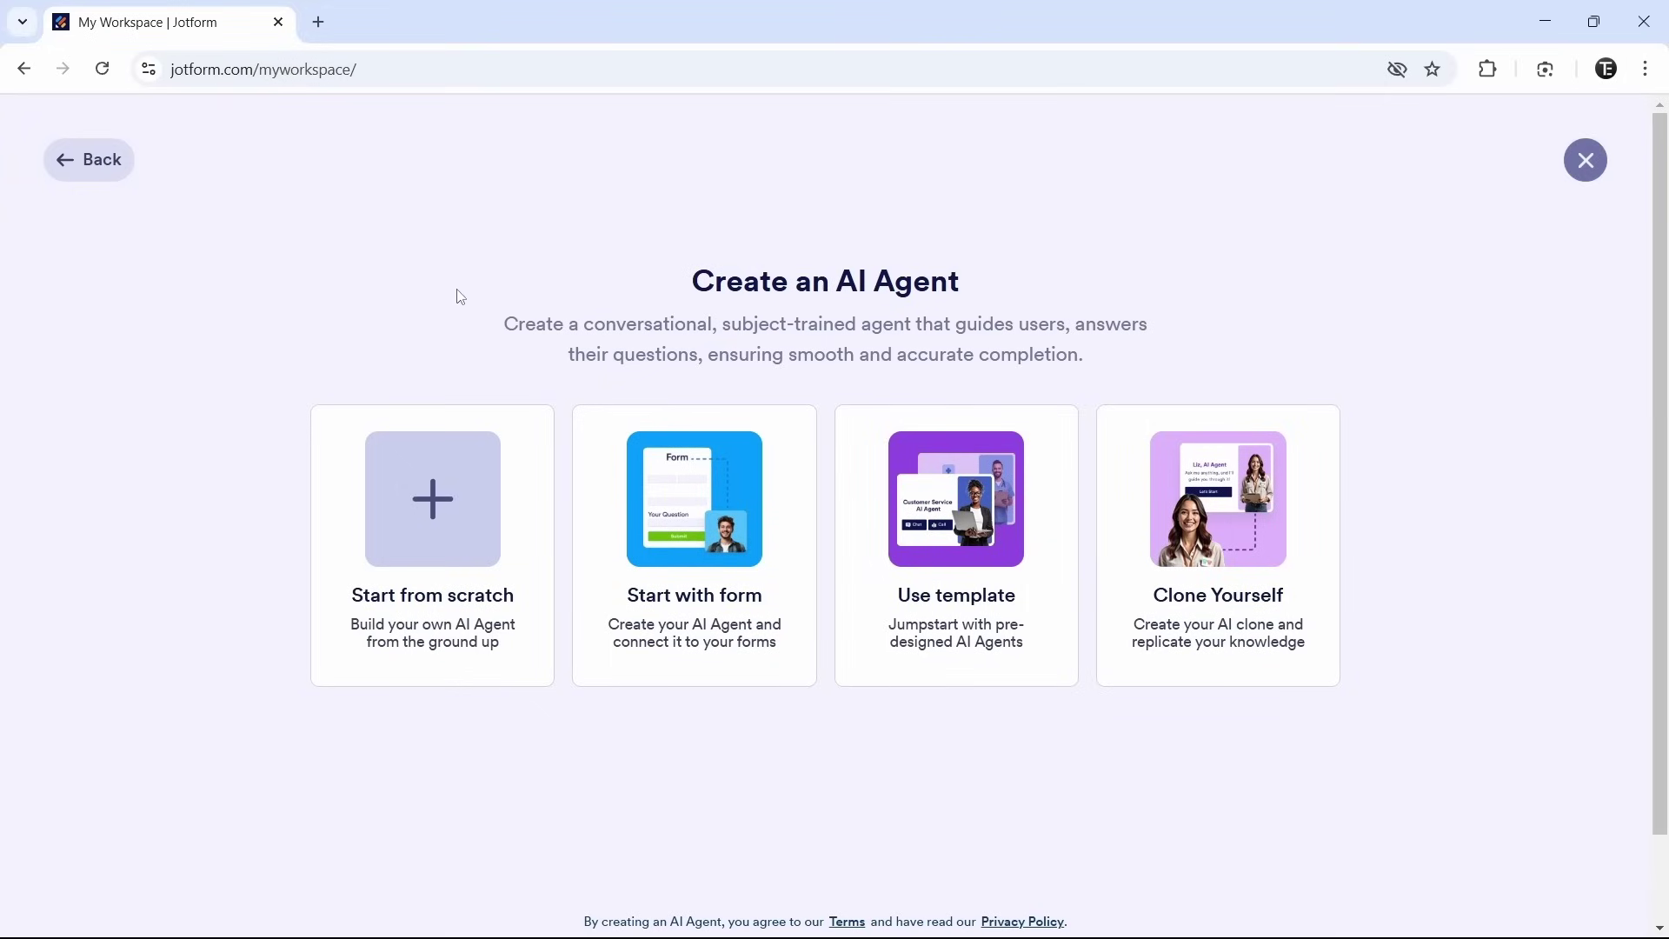
click(431, 583)
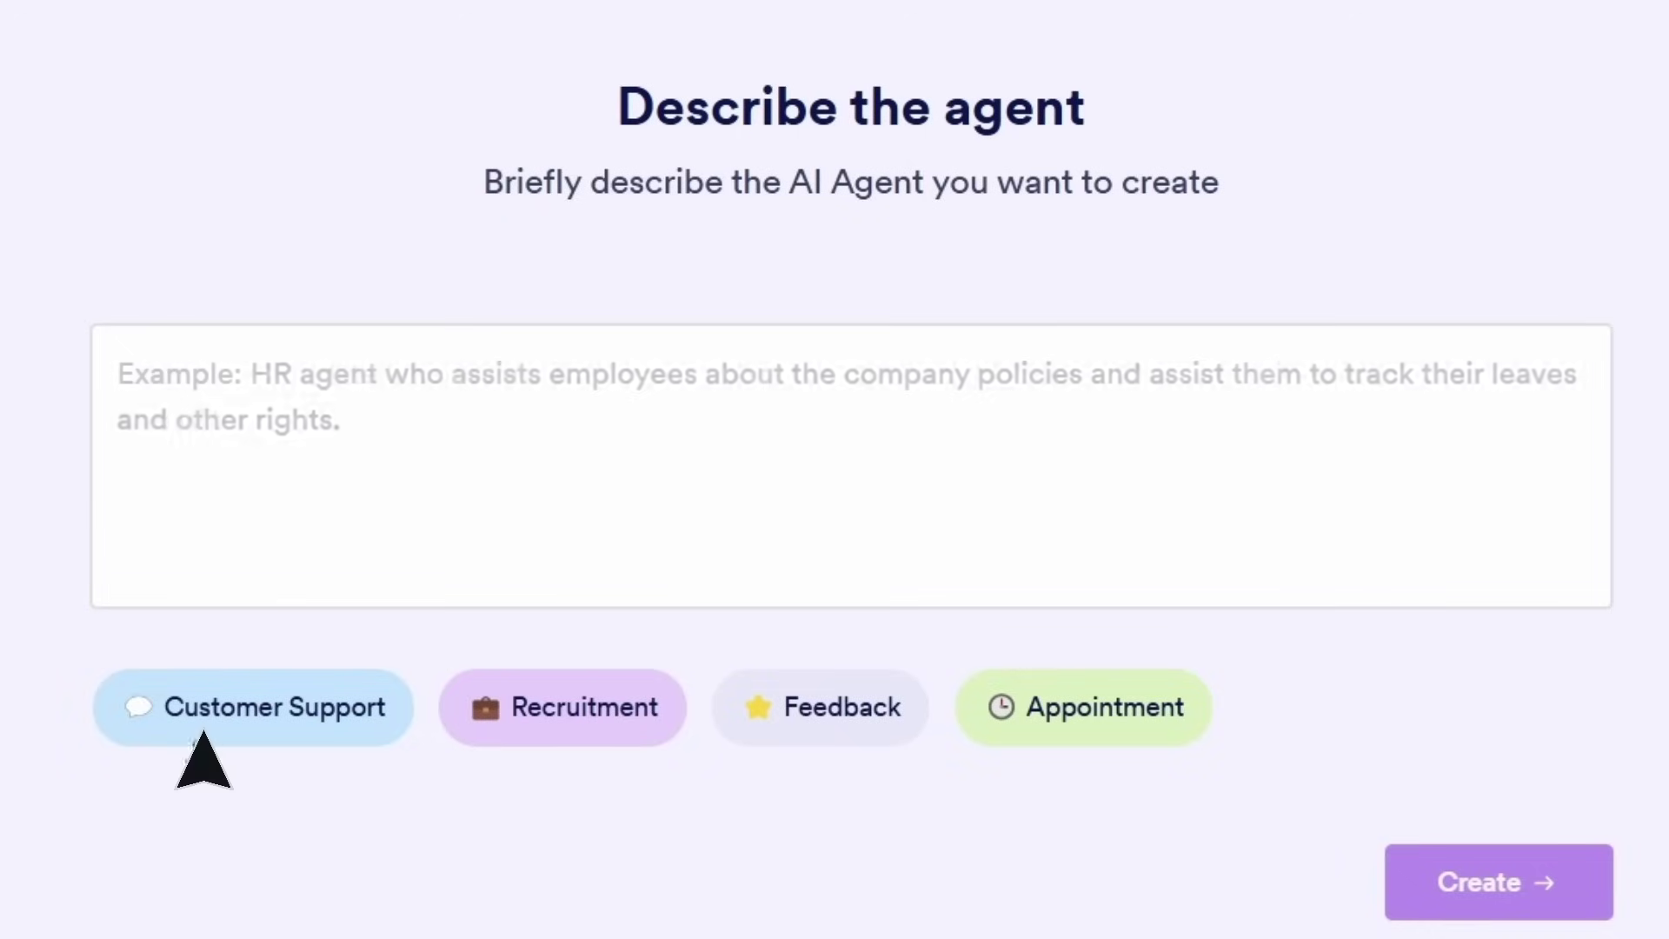
Describe a Customer Support agent for a clothing startup that sells through its website, and create it
click(167, 735)
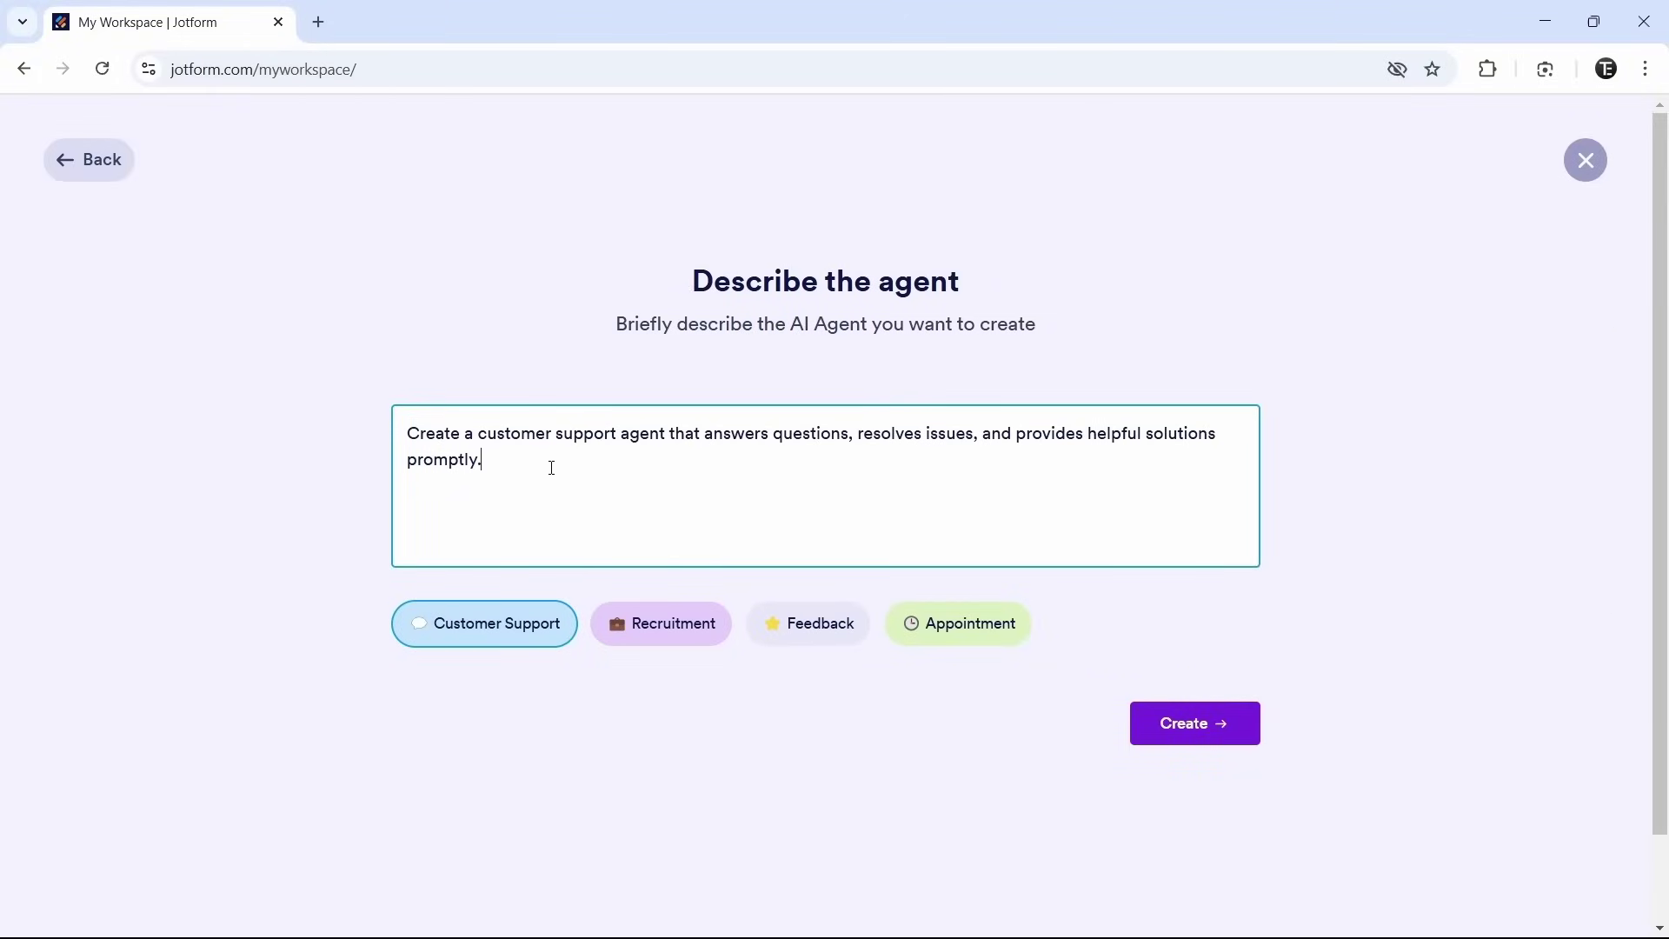
click(552, 467)
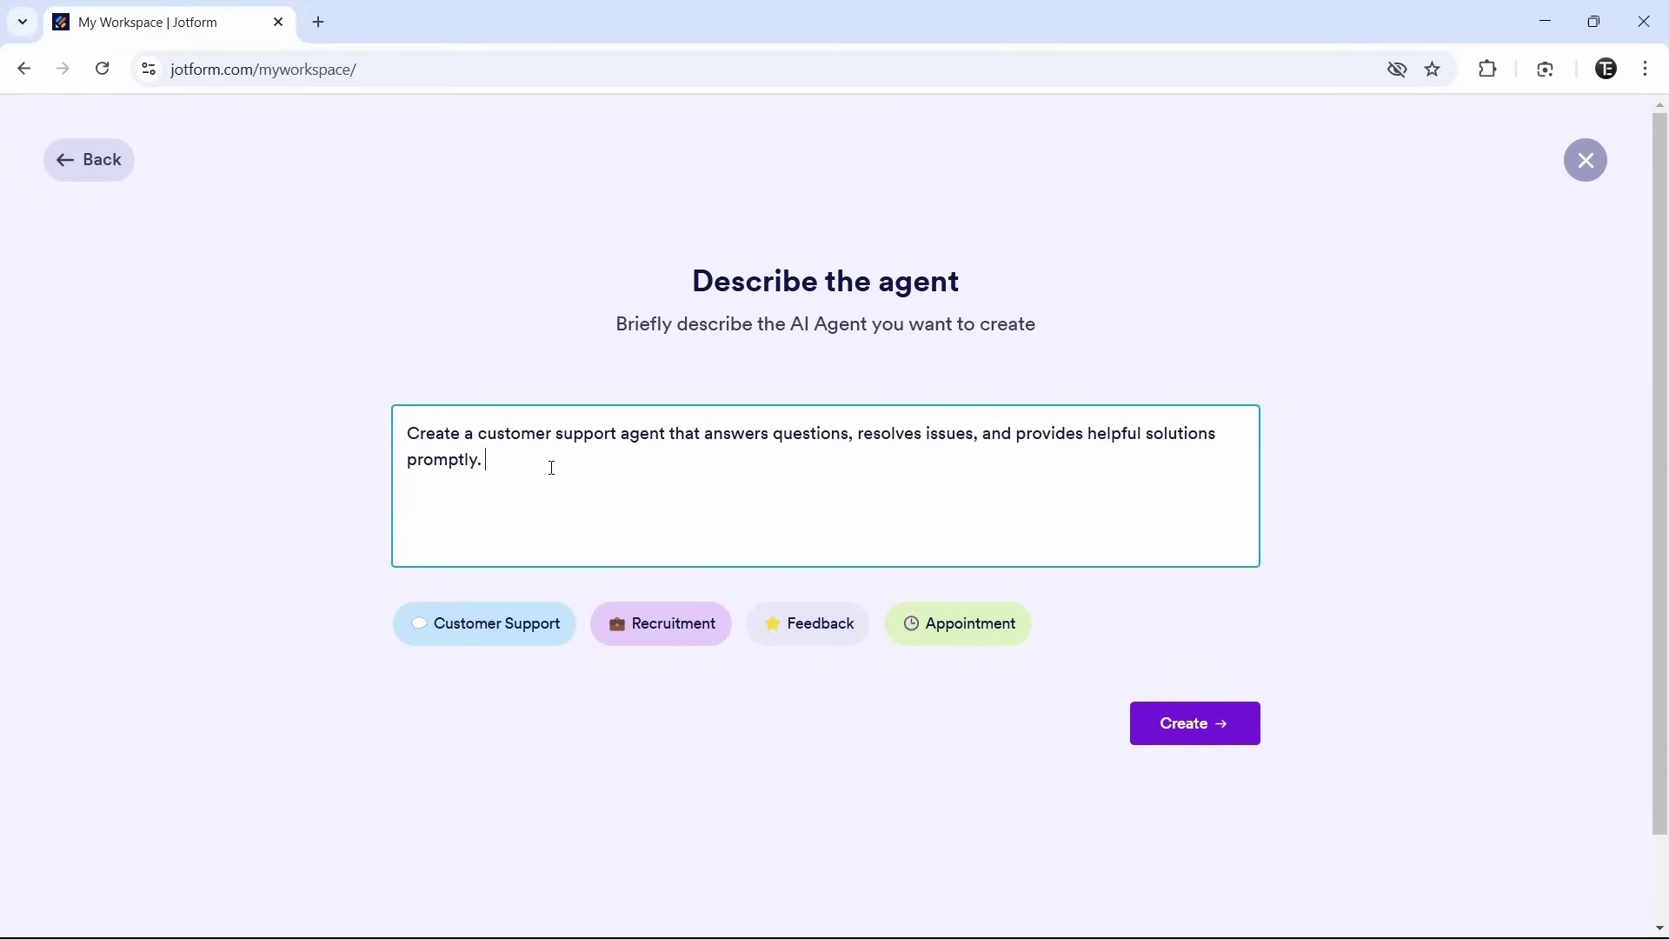
text(This is an agent for a clothing startup, where we manufacture clothes and sell them through our website)
key(BackSpace)
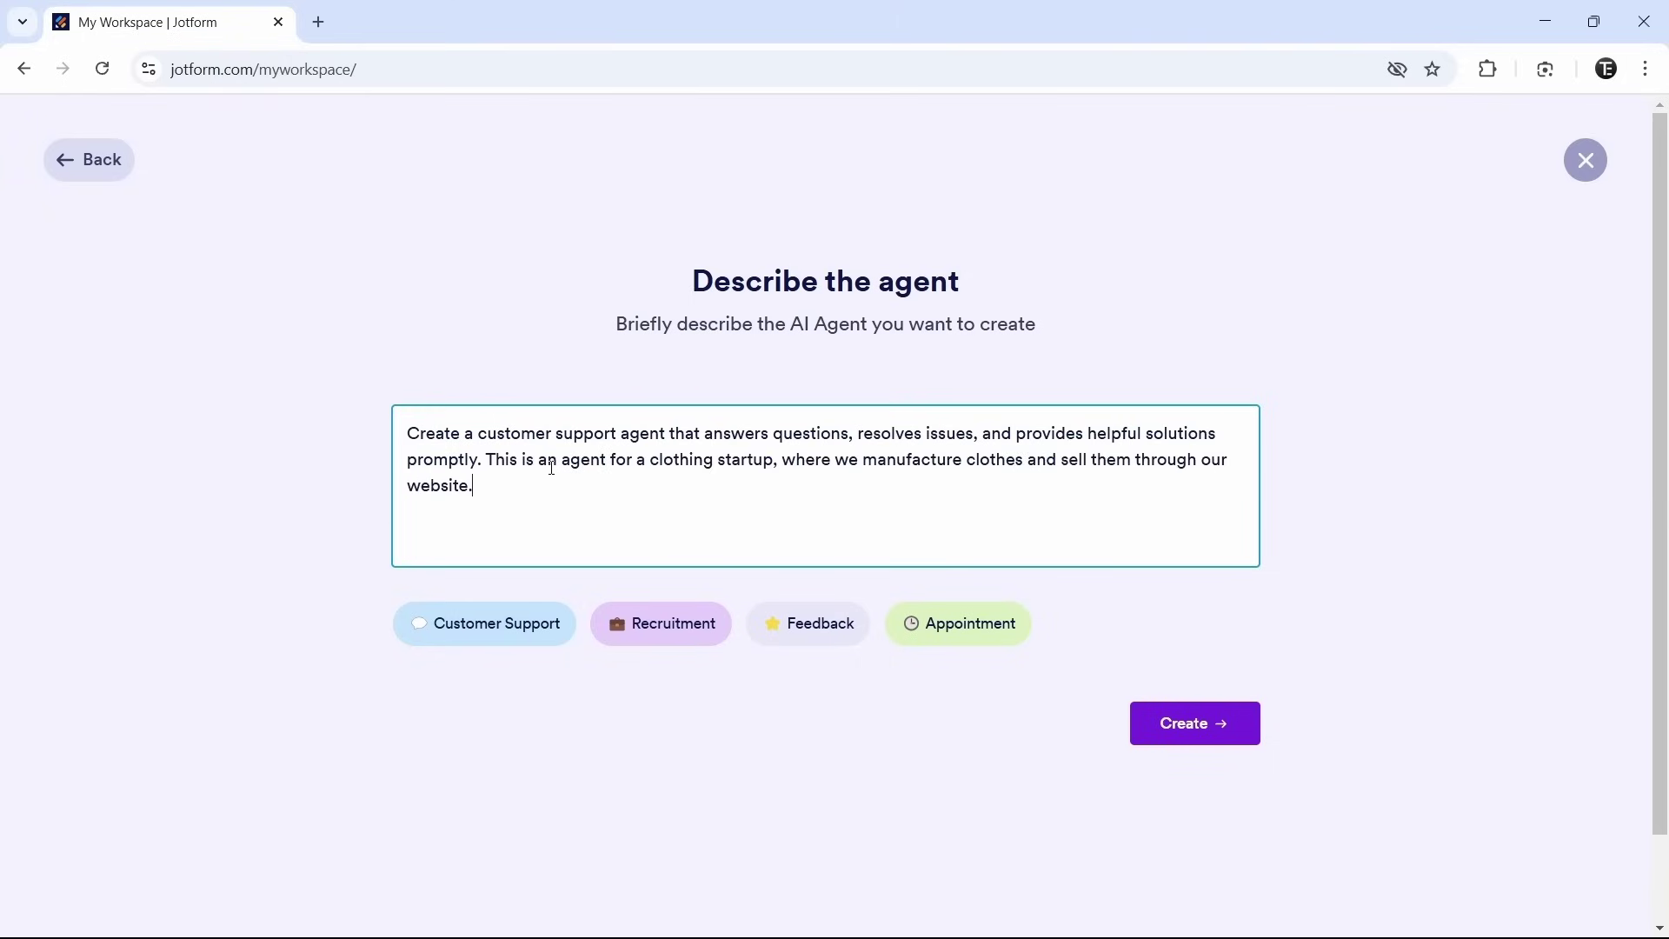
click(1198, 748)
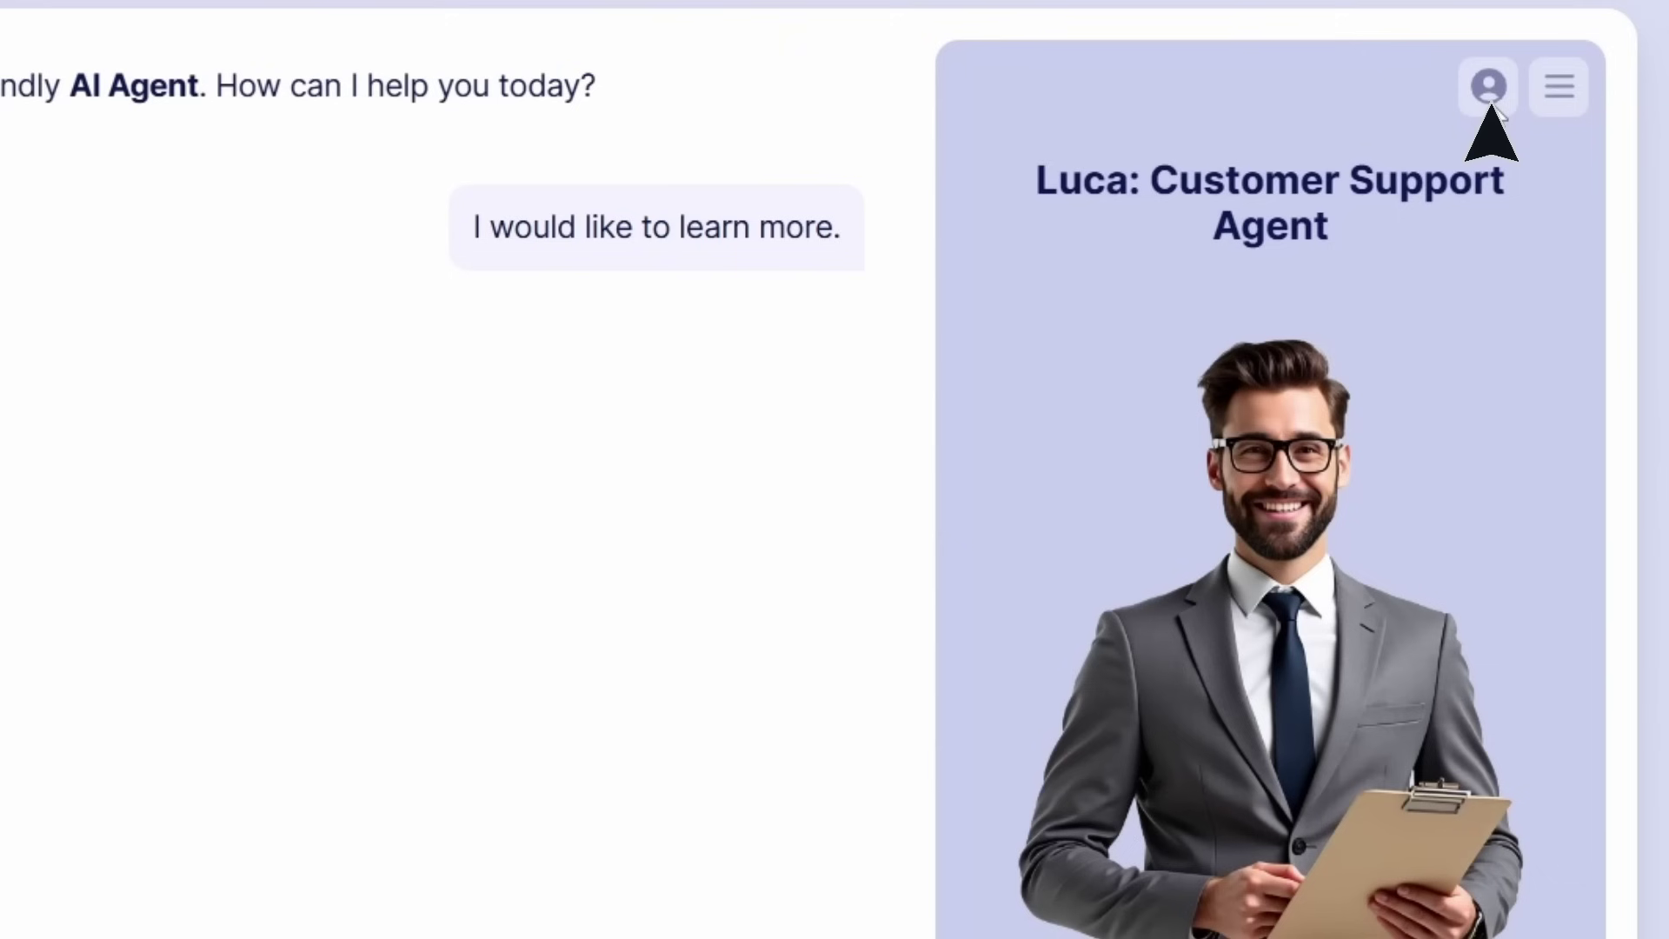
Browse the avatar Designer's Generate and Upload options, returning to the Gallery
click(1492, 103)
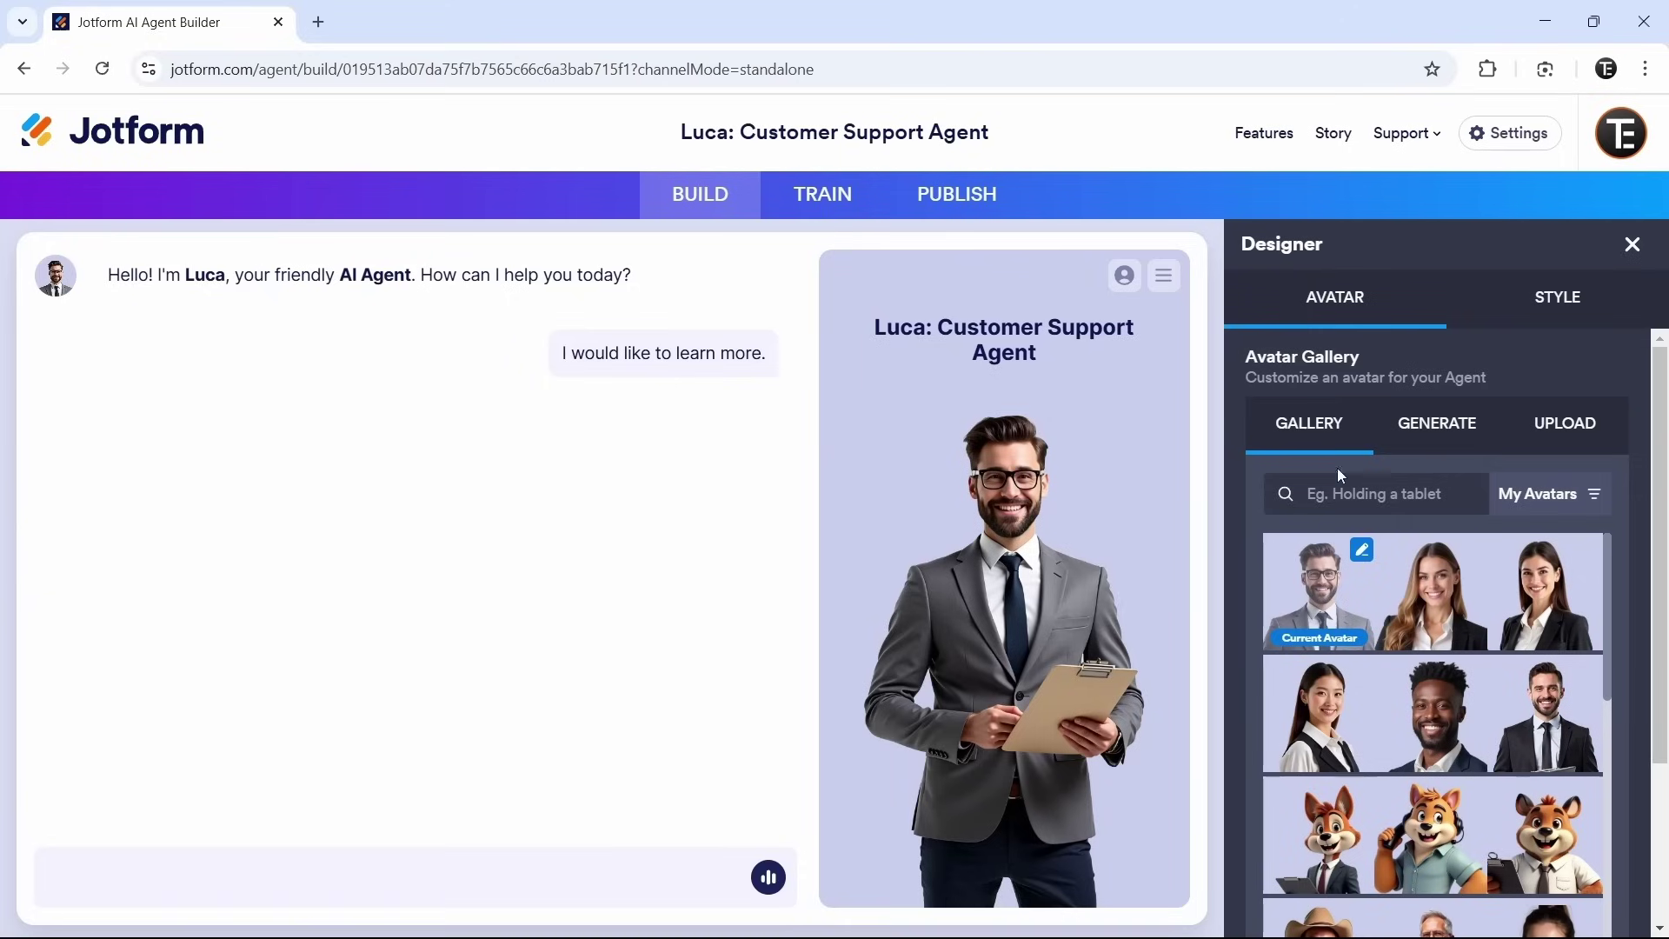
scroll(1402, 644, down, 10)
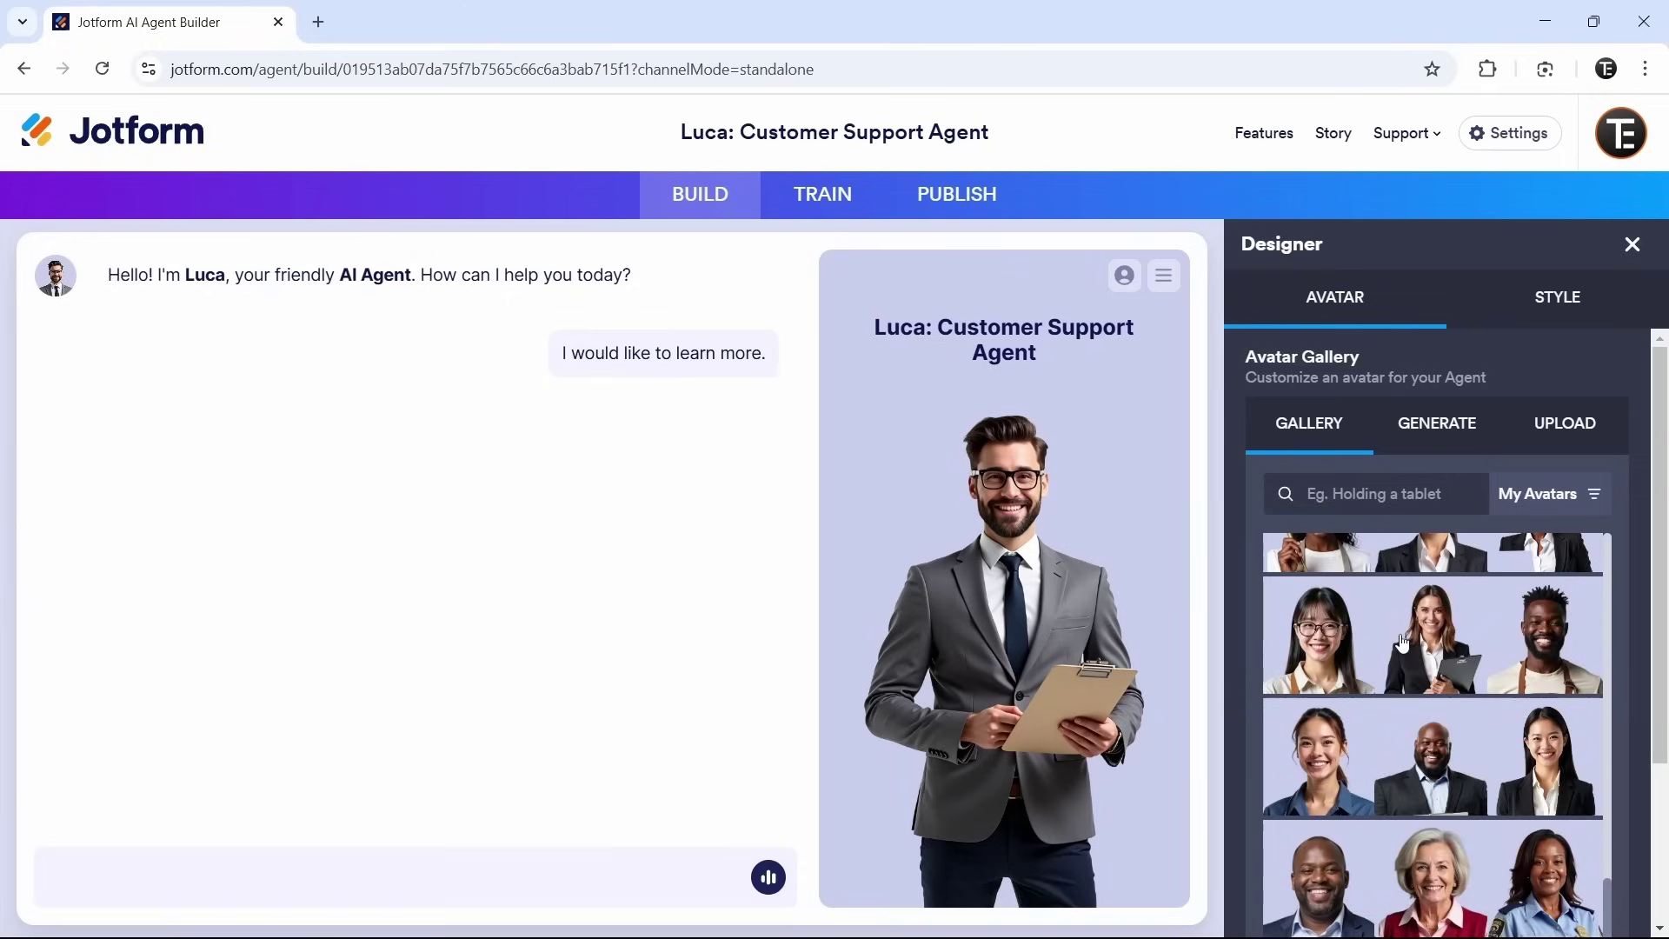
scroll(1402, 643, up, 10)
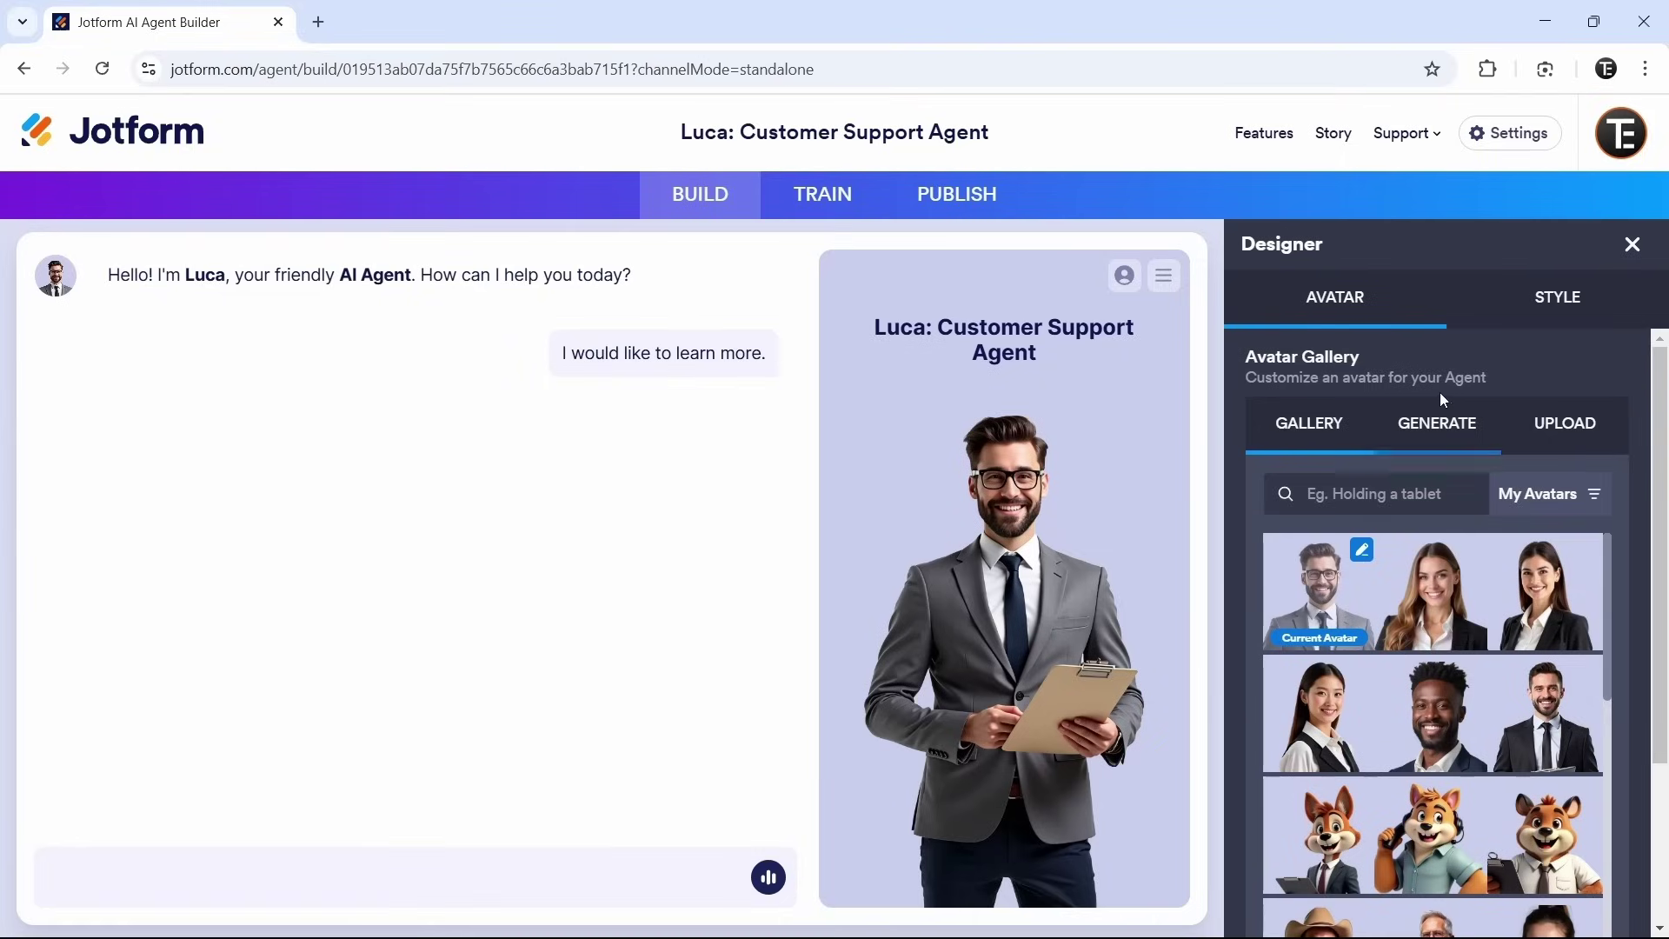
click(1414, 432)
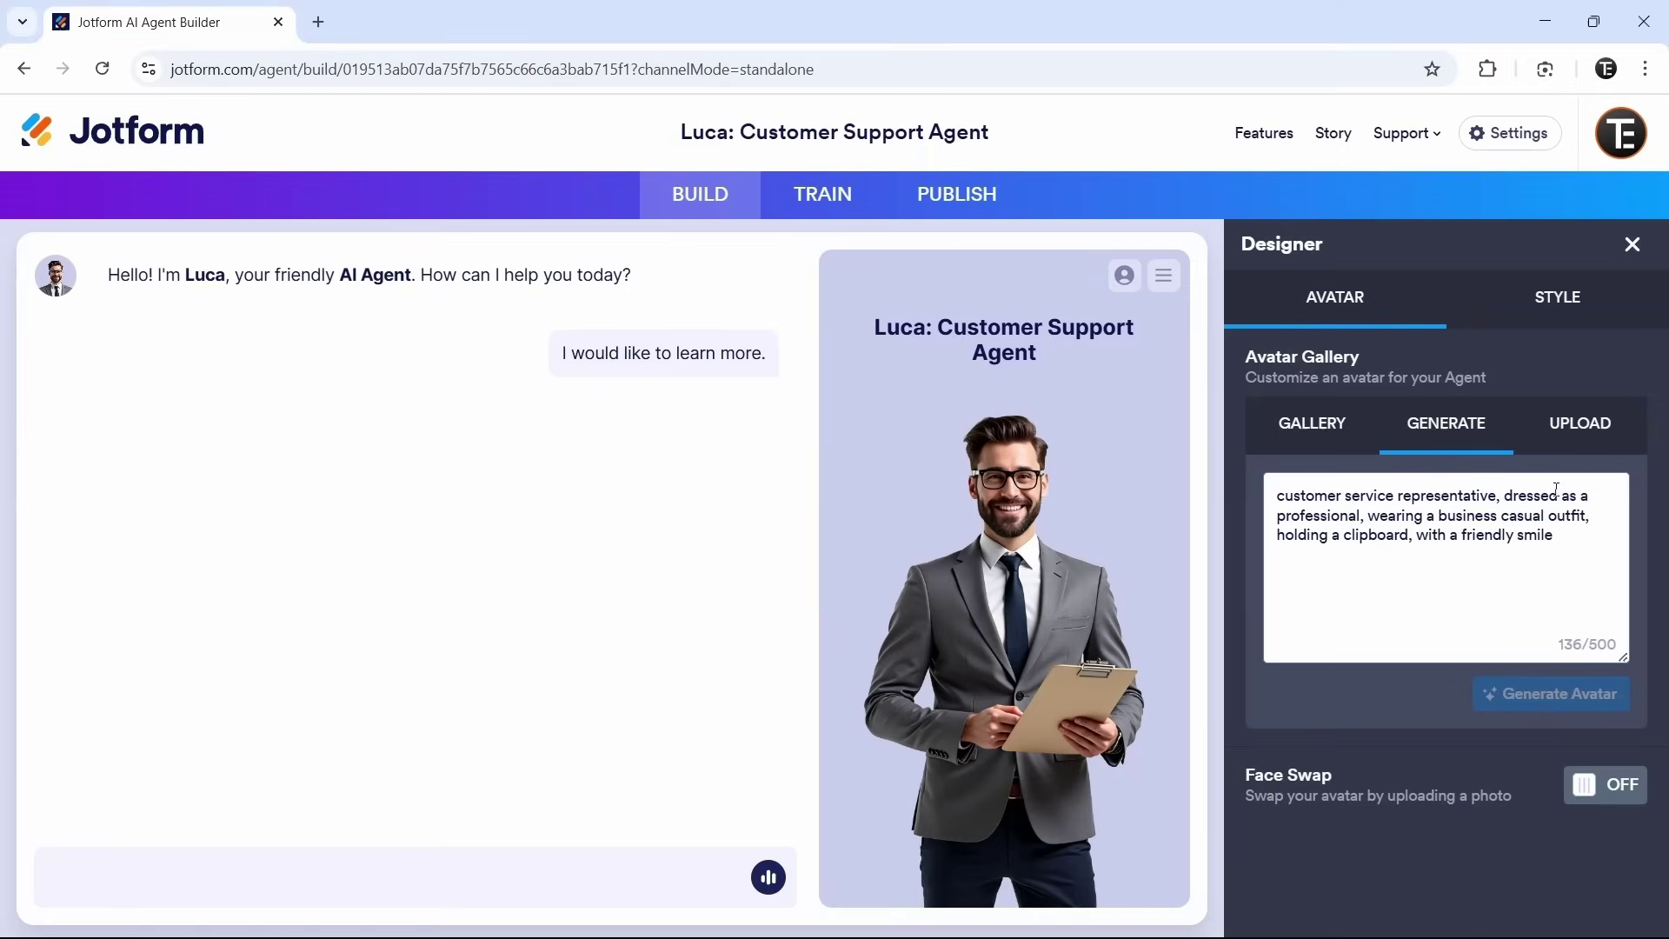
click(1591, 445)
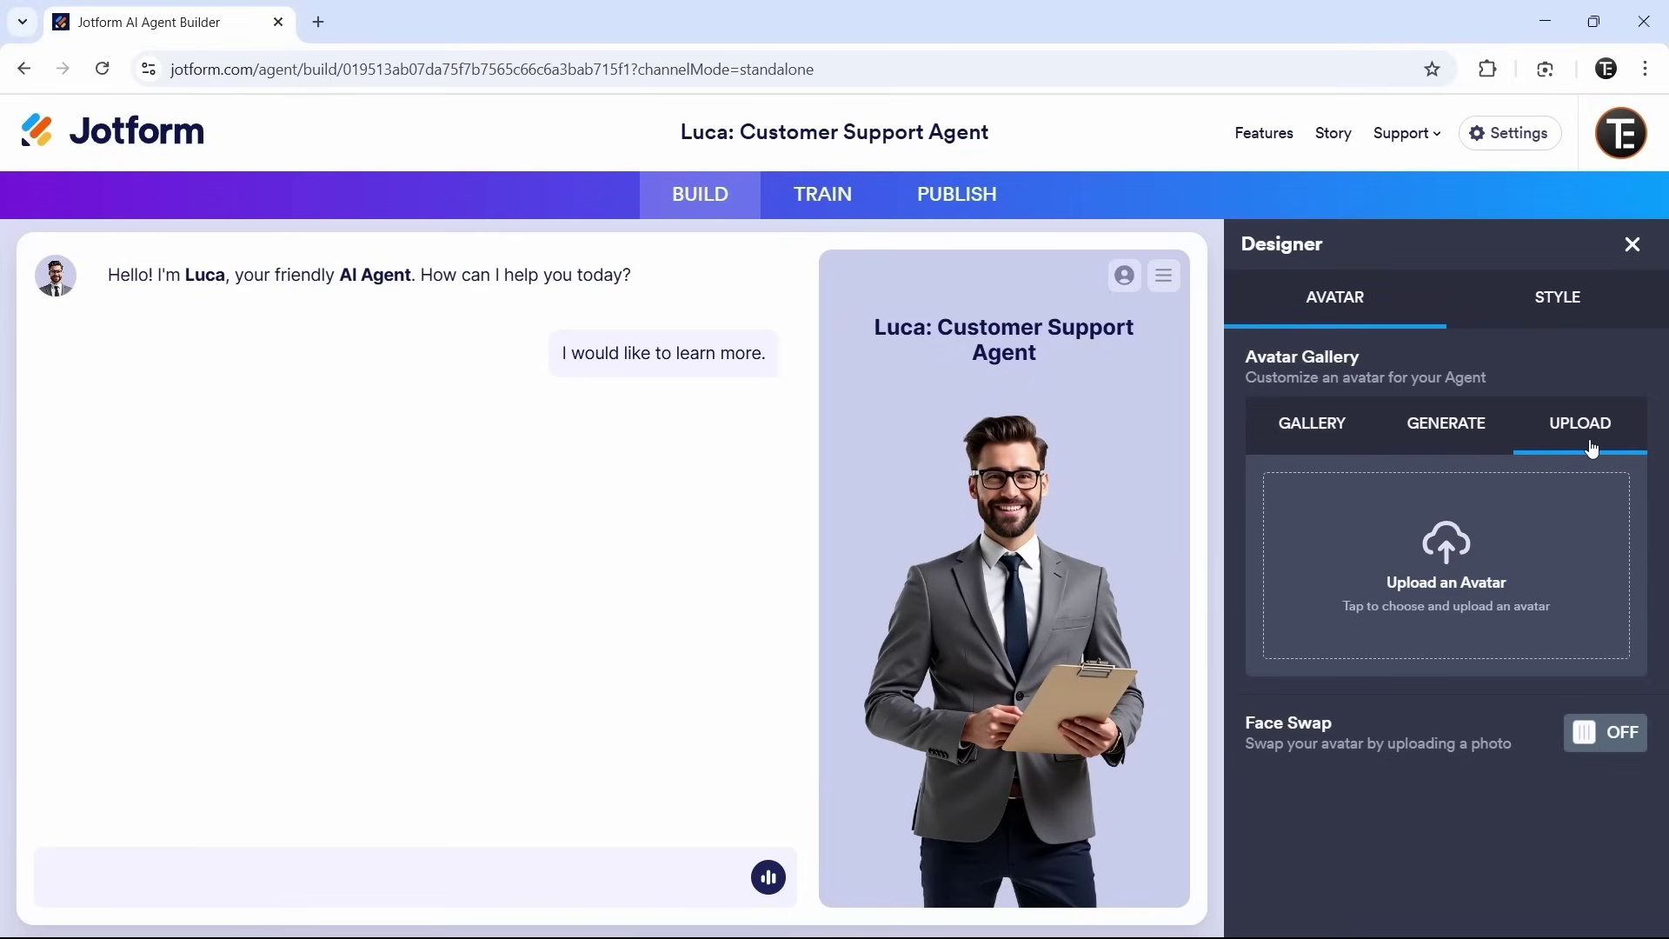
click(1312, 423)
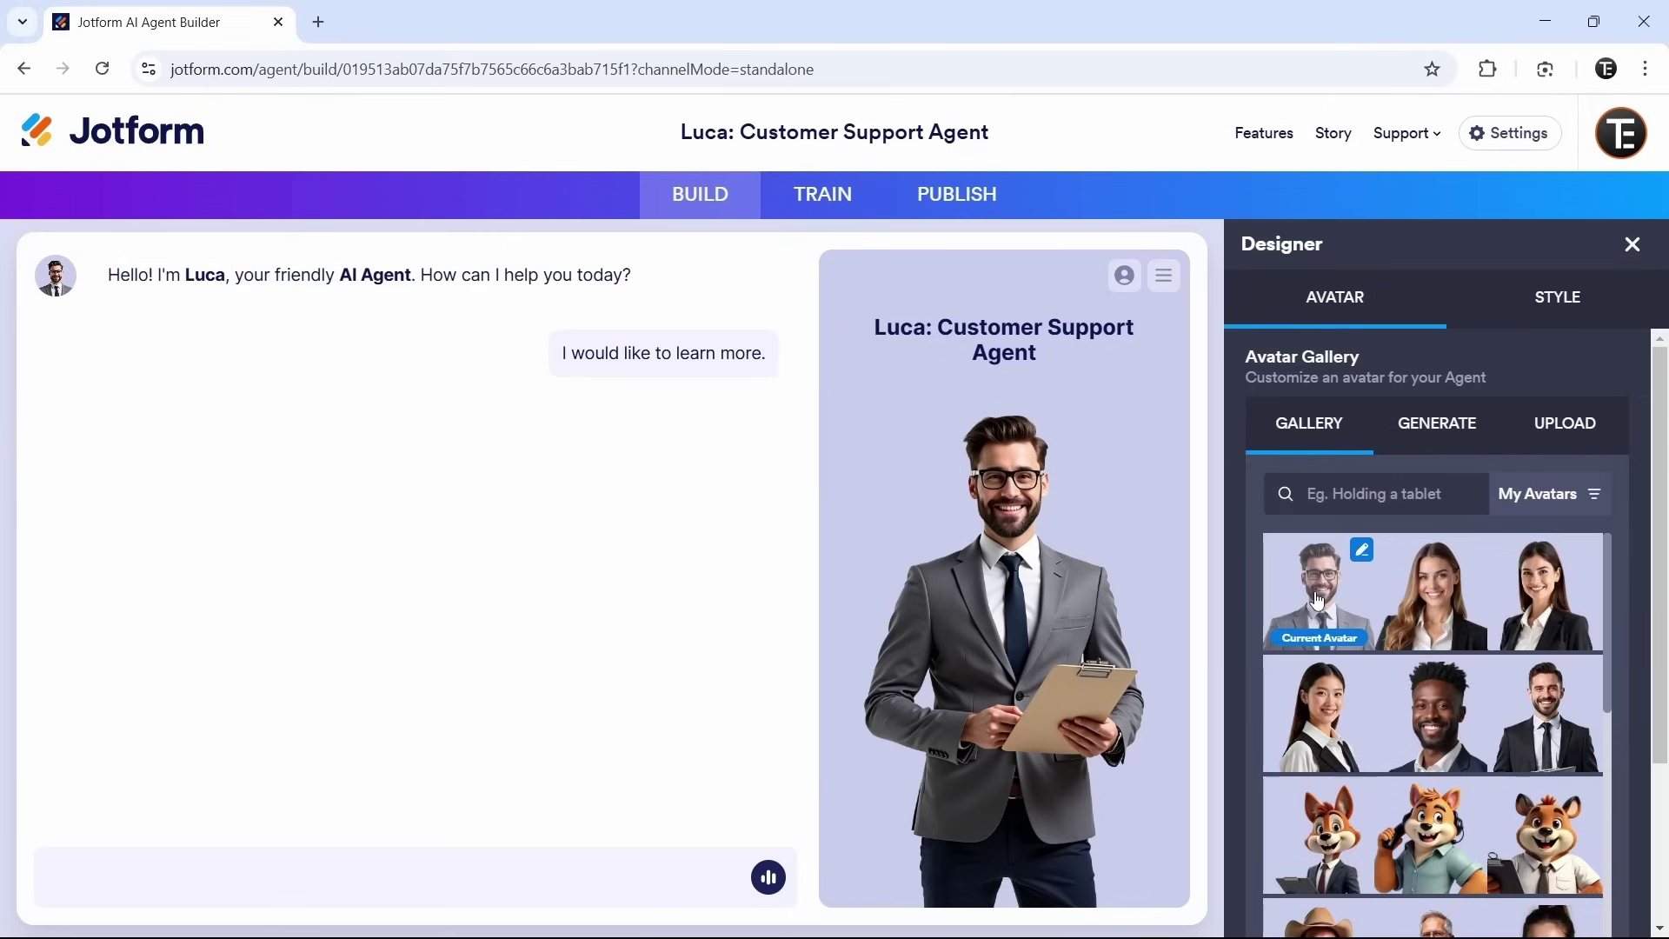
Search the gallery for 'wearign headphones' and pick the smiling man with headphones
click(1388, 502)
text(wearign headphones)
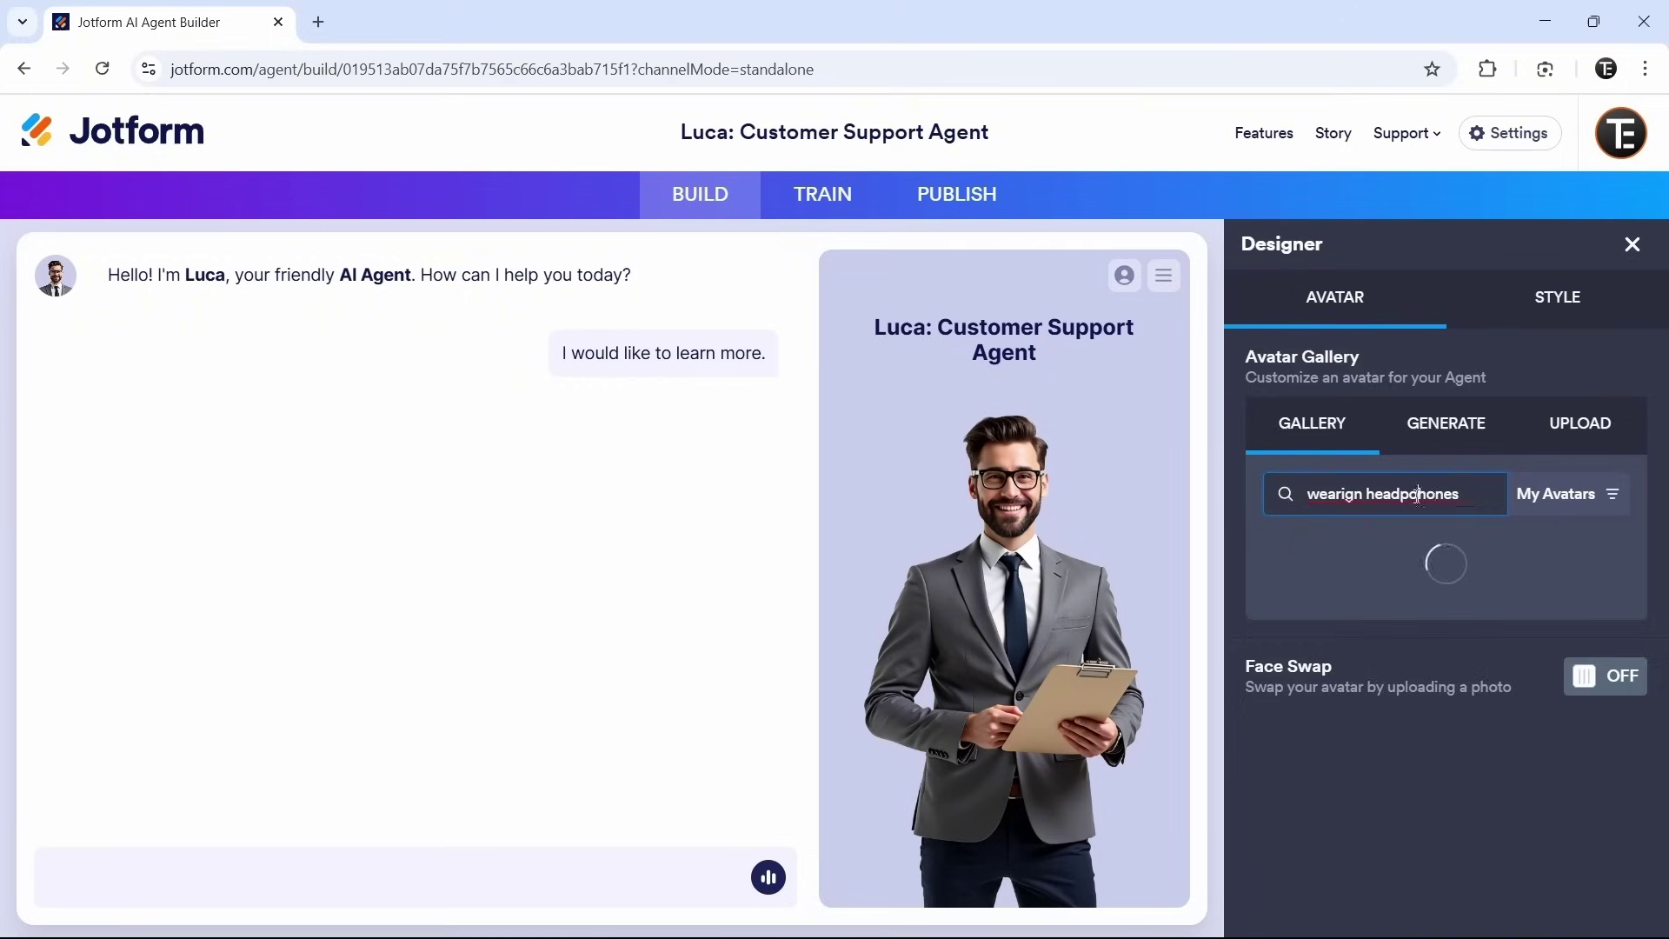
scroll(1448, 487, down, 2)
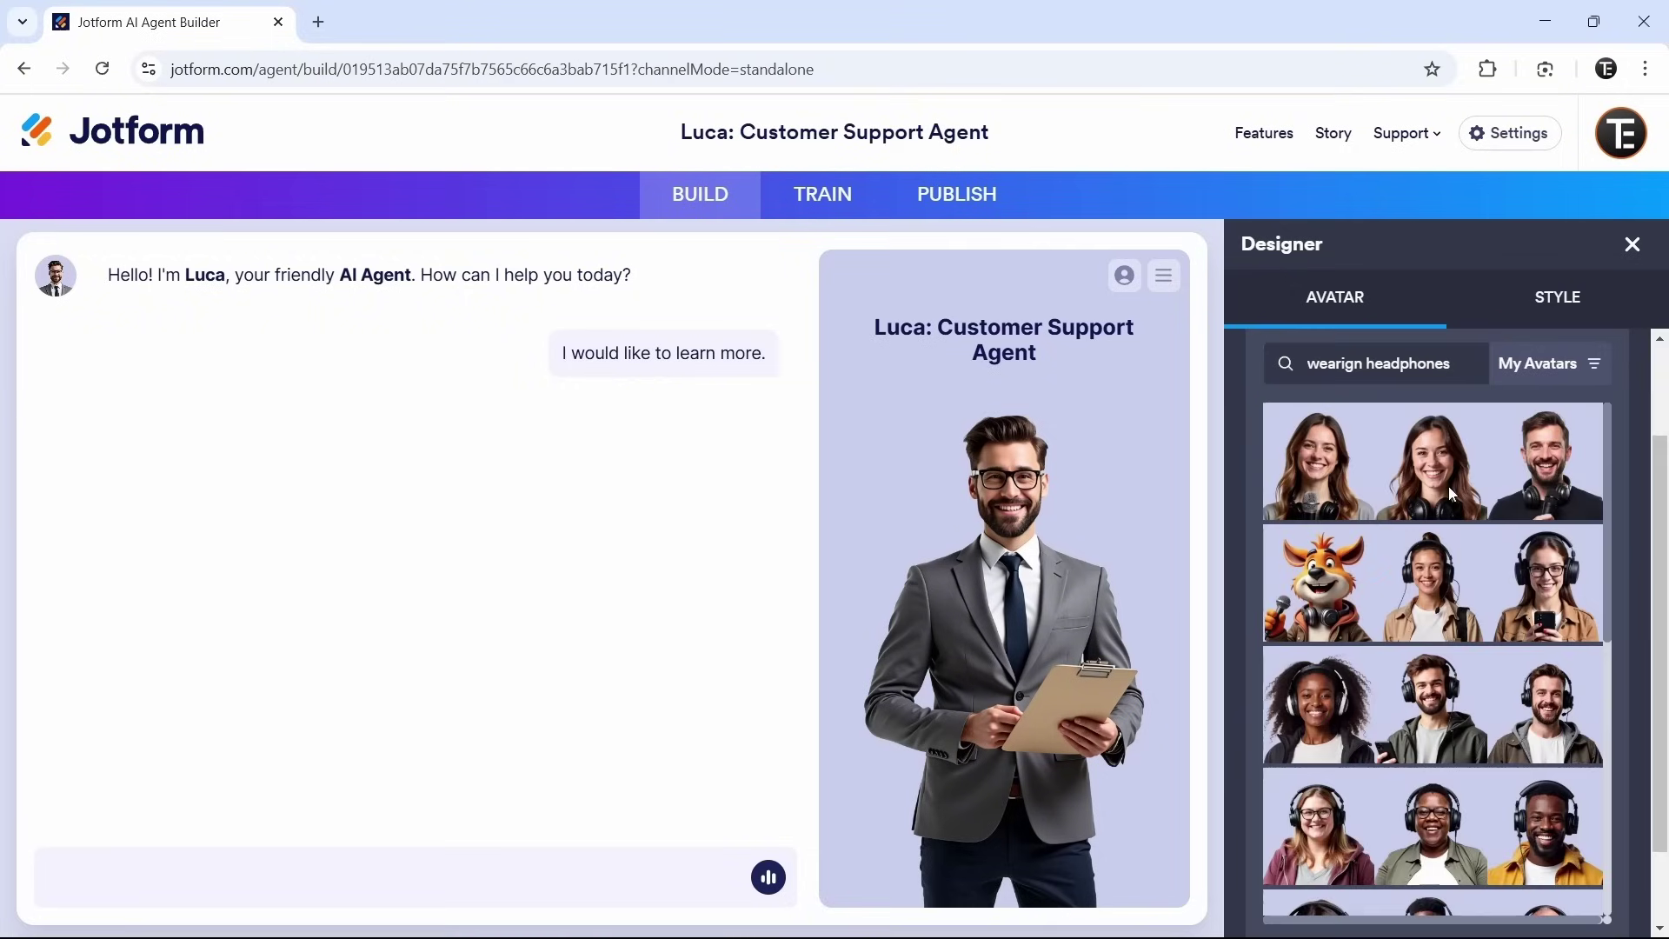
click(1431, 720)
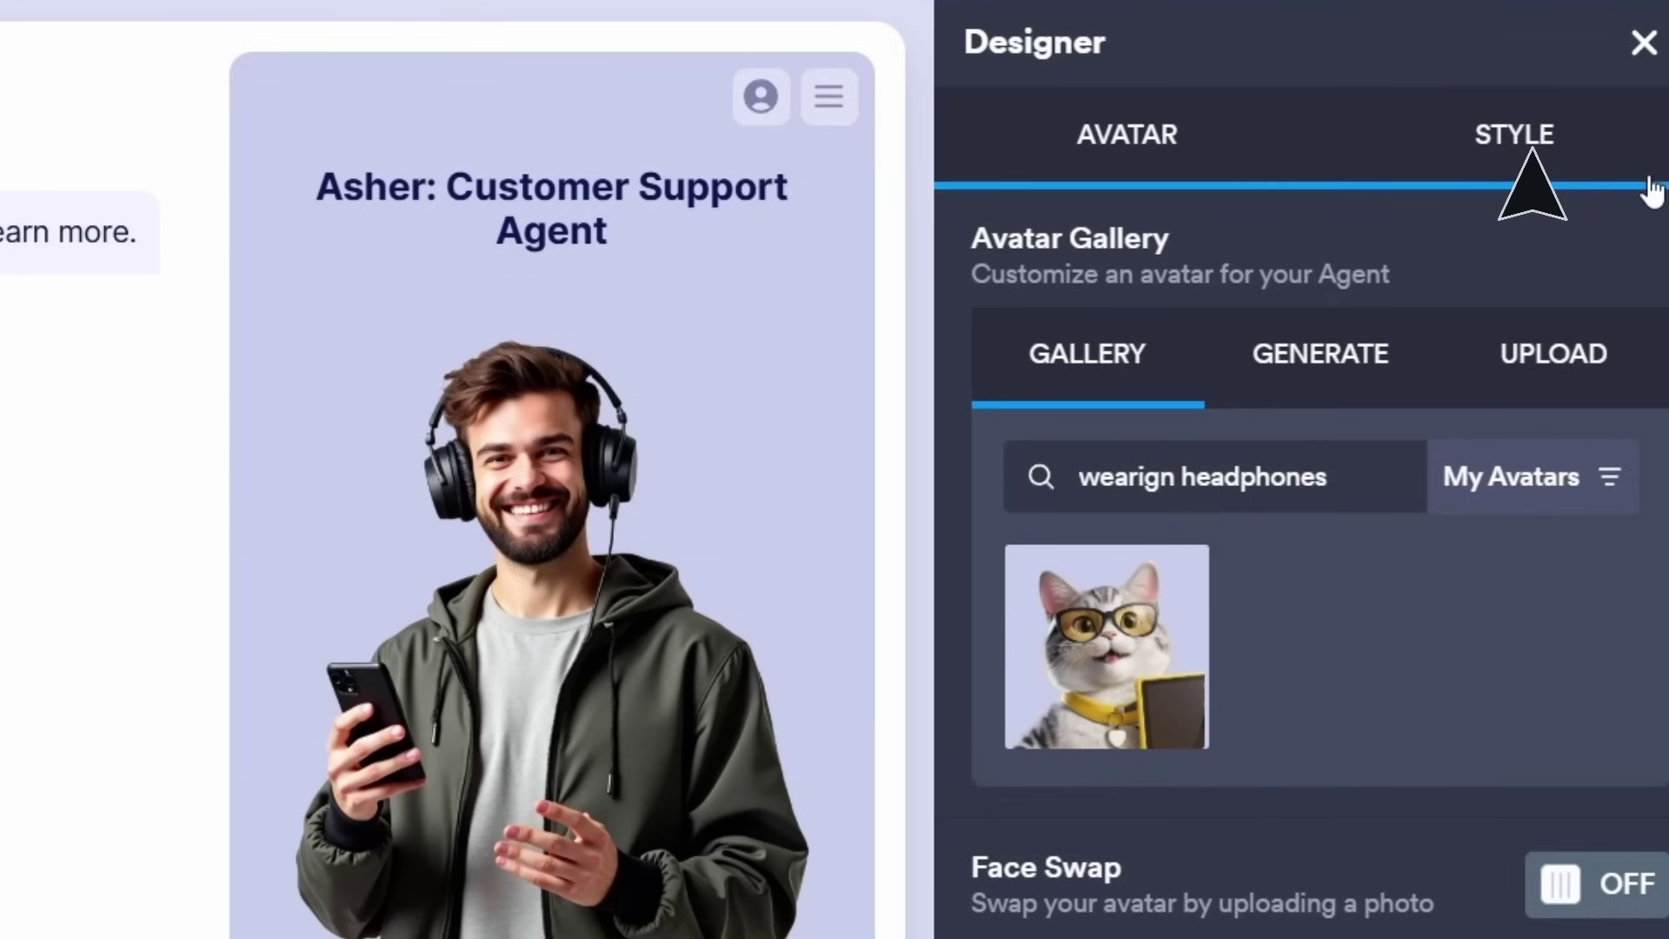
In the Designer's Style options, try the purple scheme and settle on light teal
click(1651, 187)
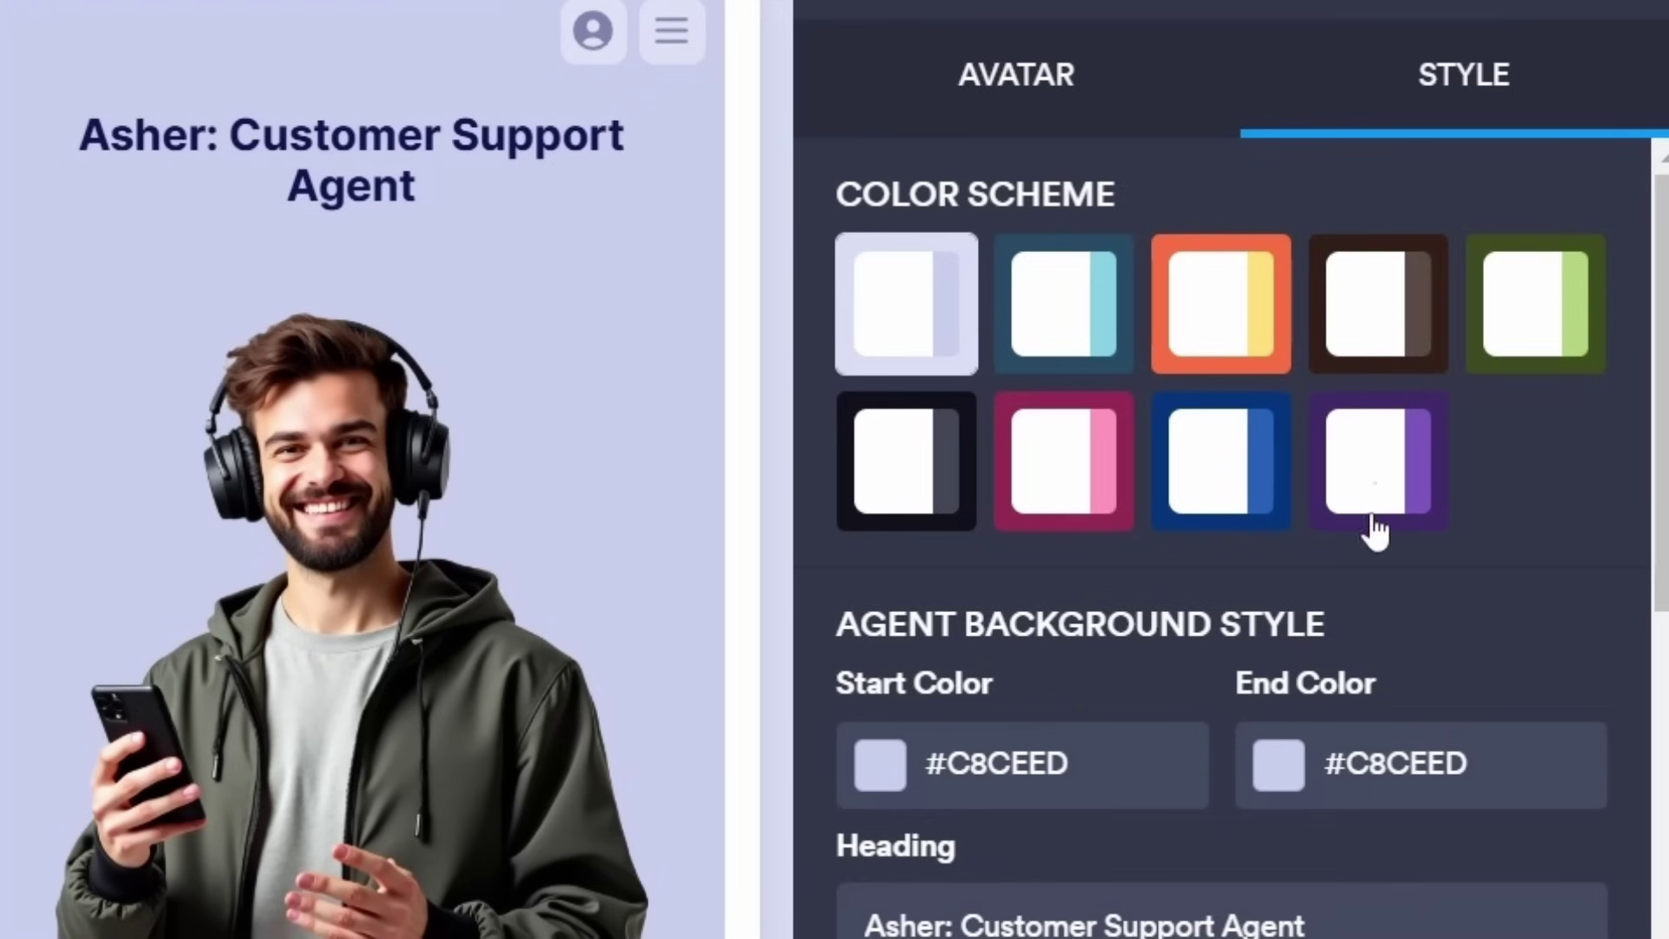
click(1376, 526)
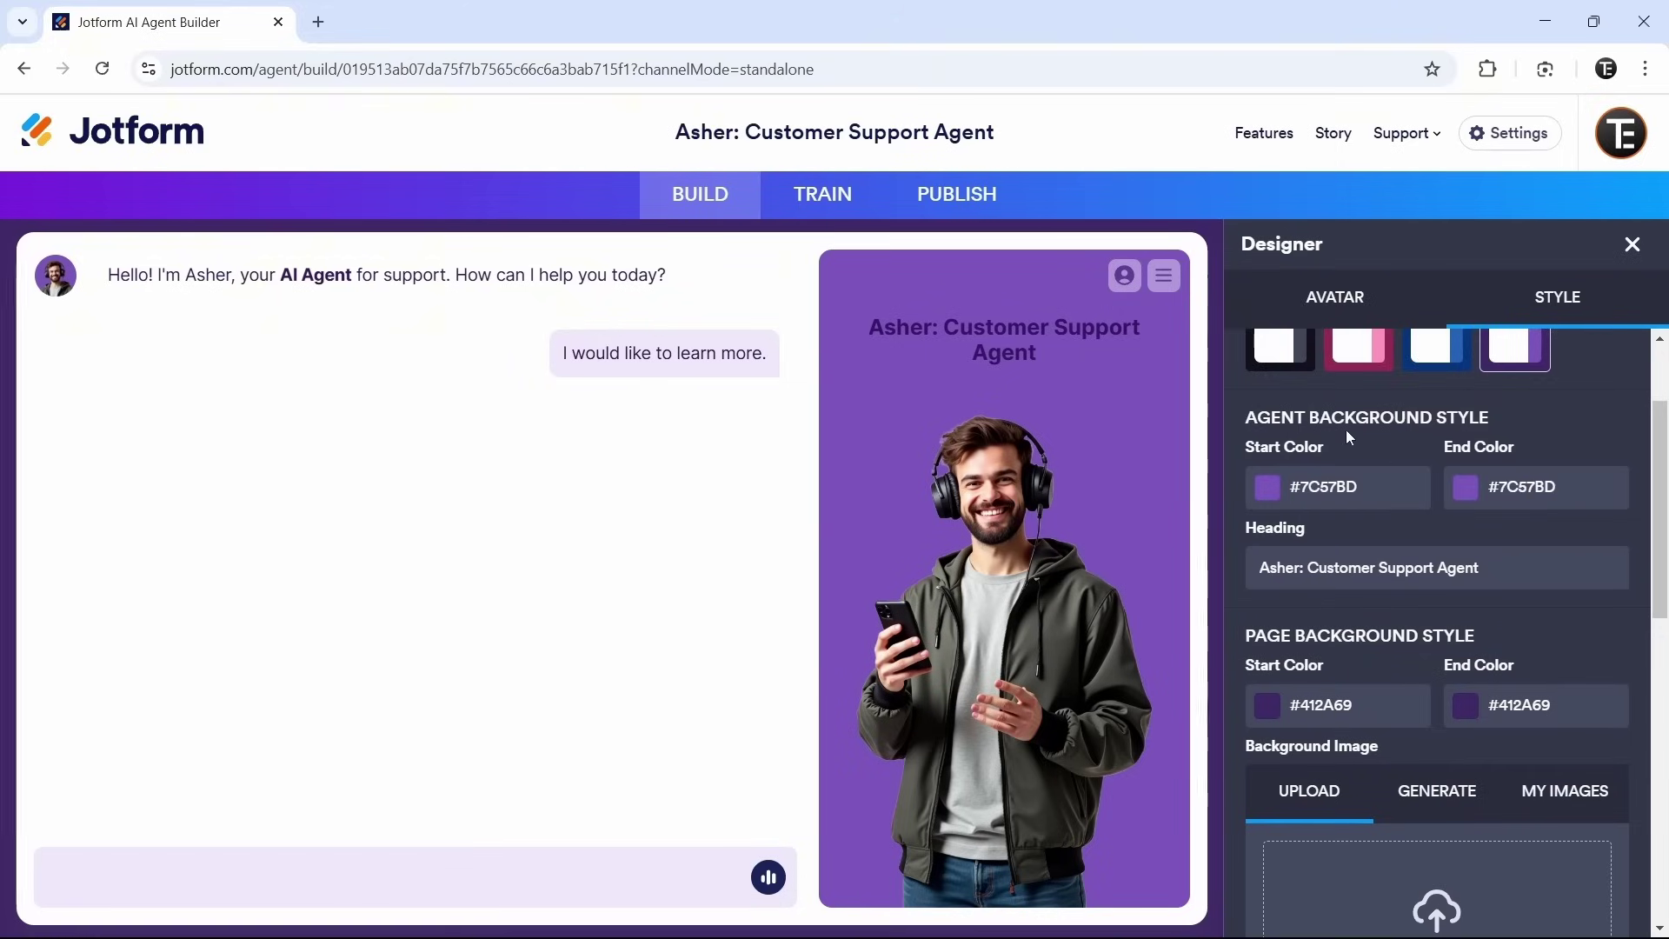
scroll(1346, 429, down, 2)
scroll(1443, 598, up, 2)
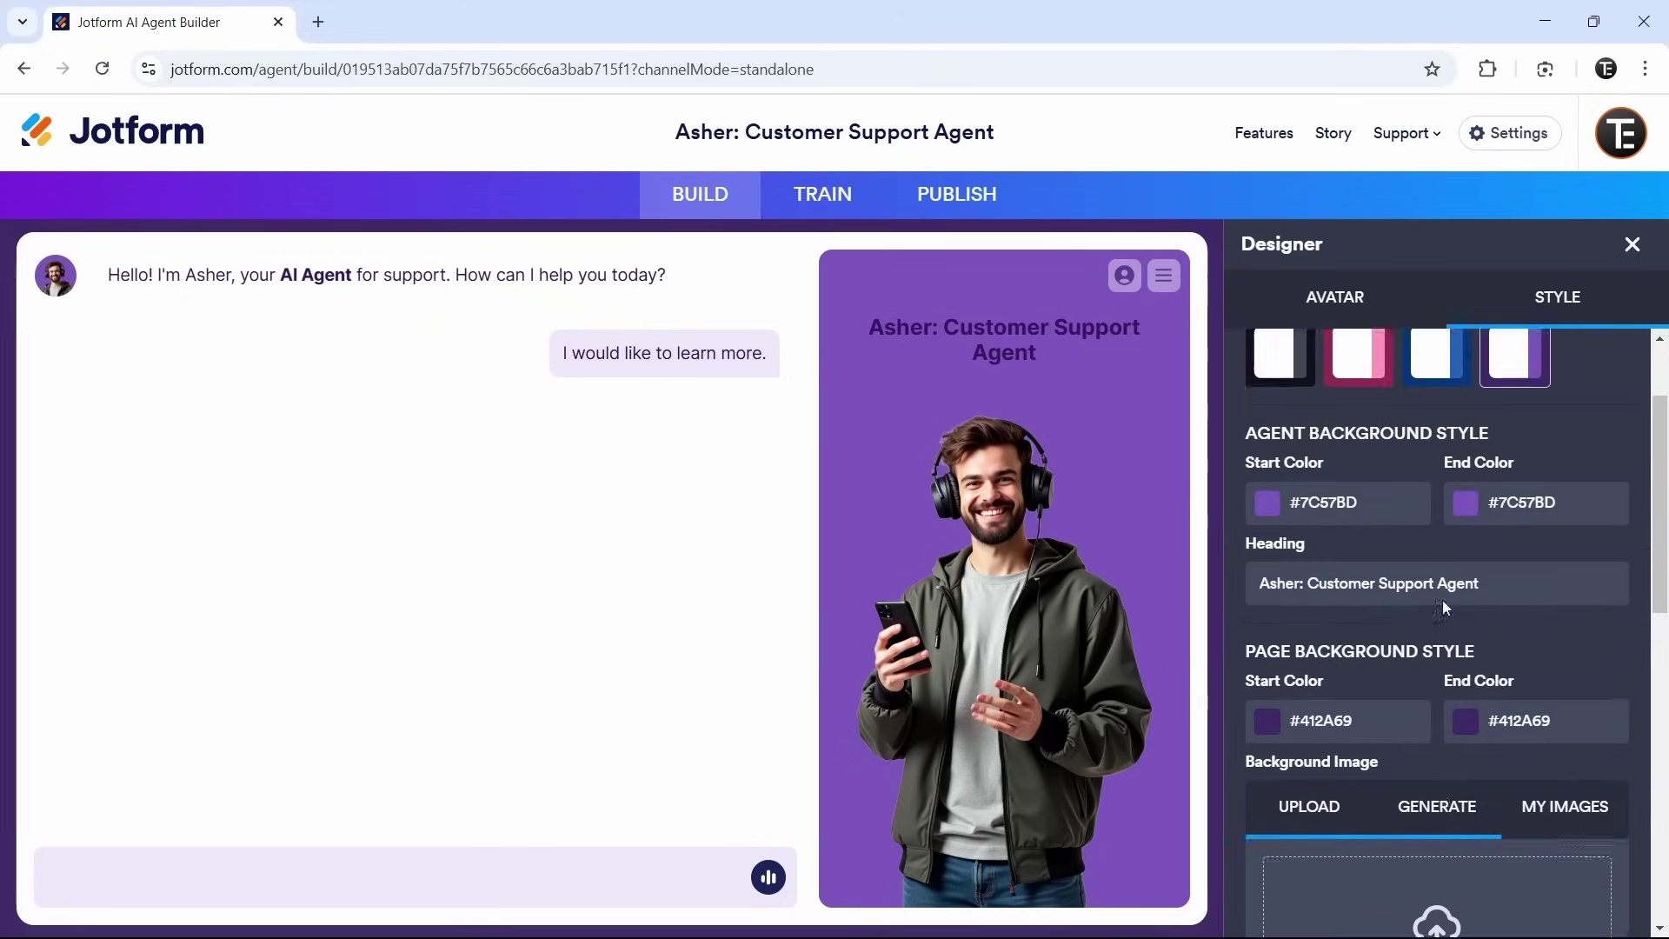
scroll(1442, 598, up, 2)
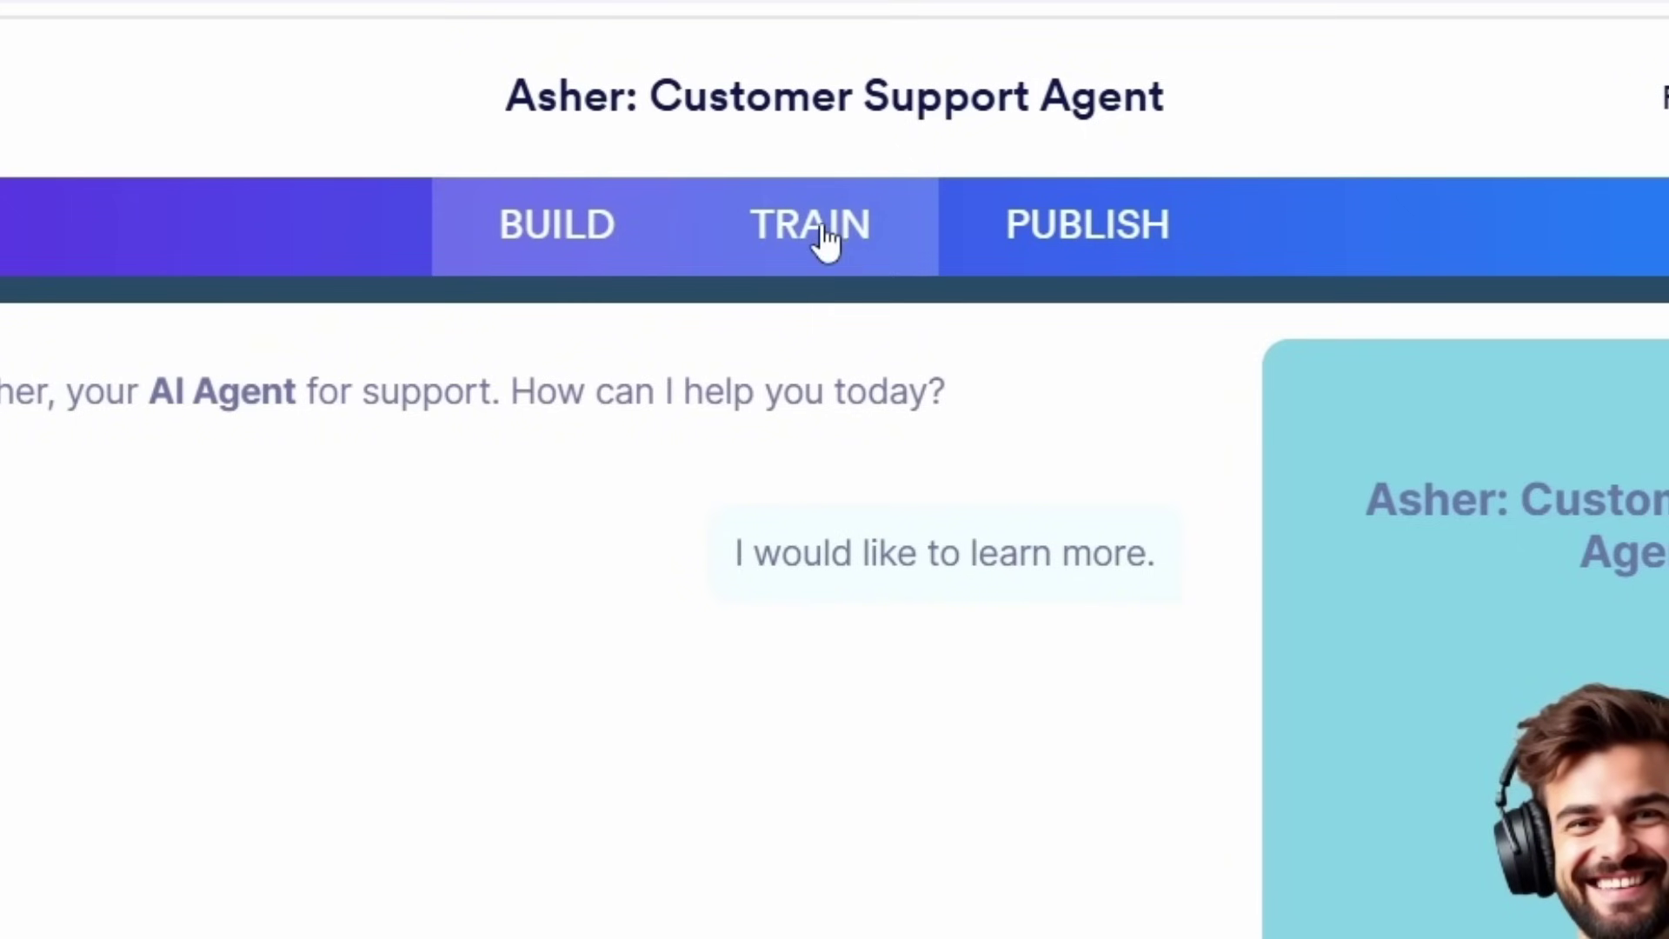
Move to the Train tab and open the AI Persona settings
click(826, 237)
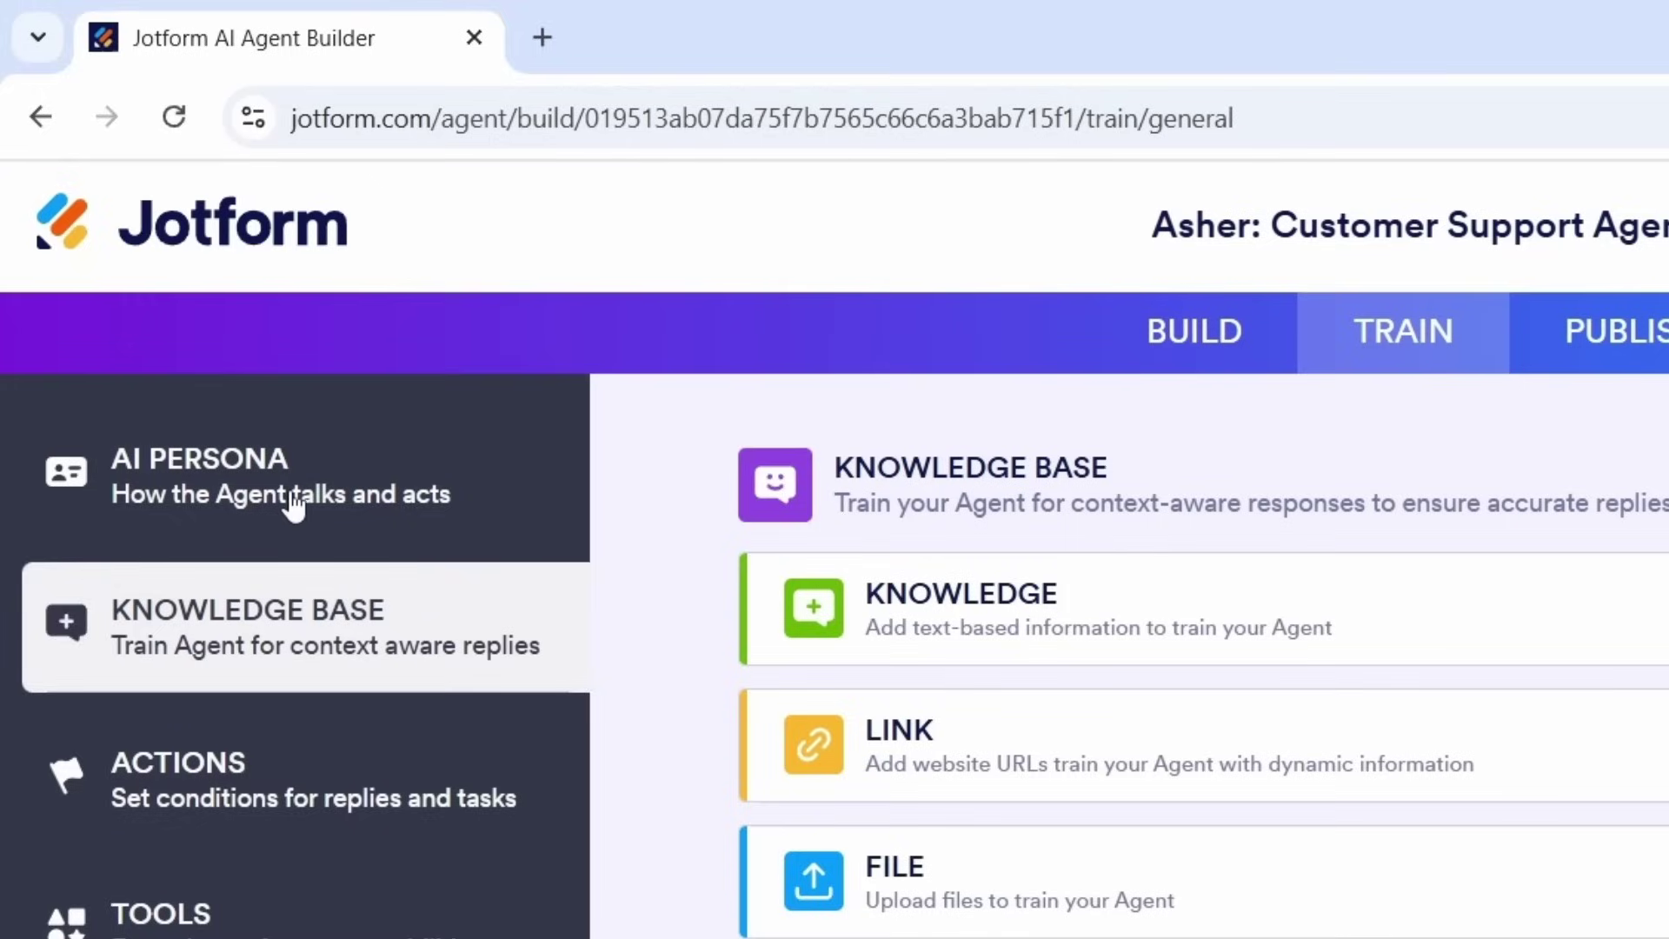
click(293, 504)
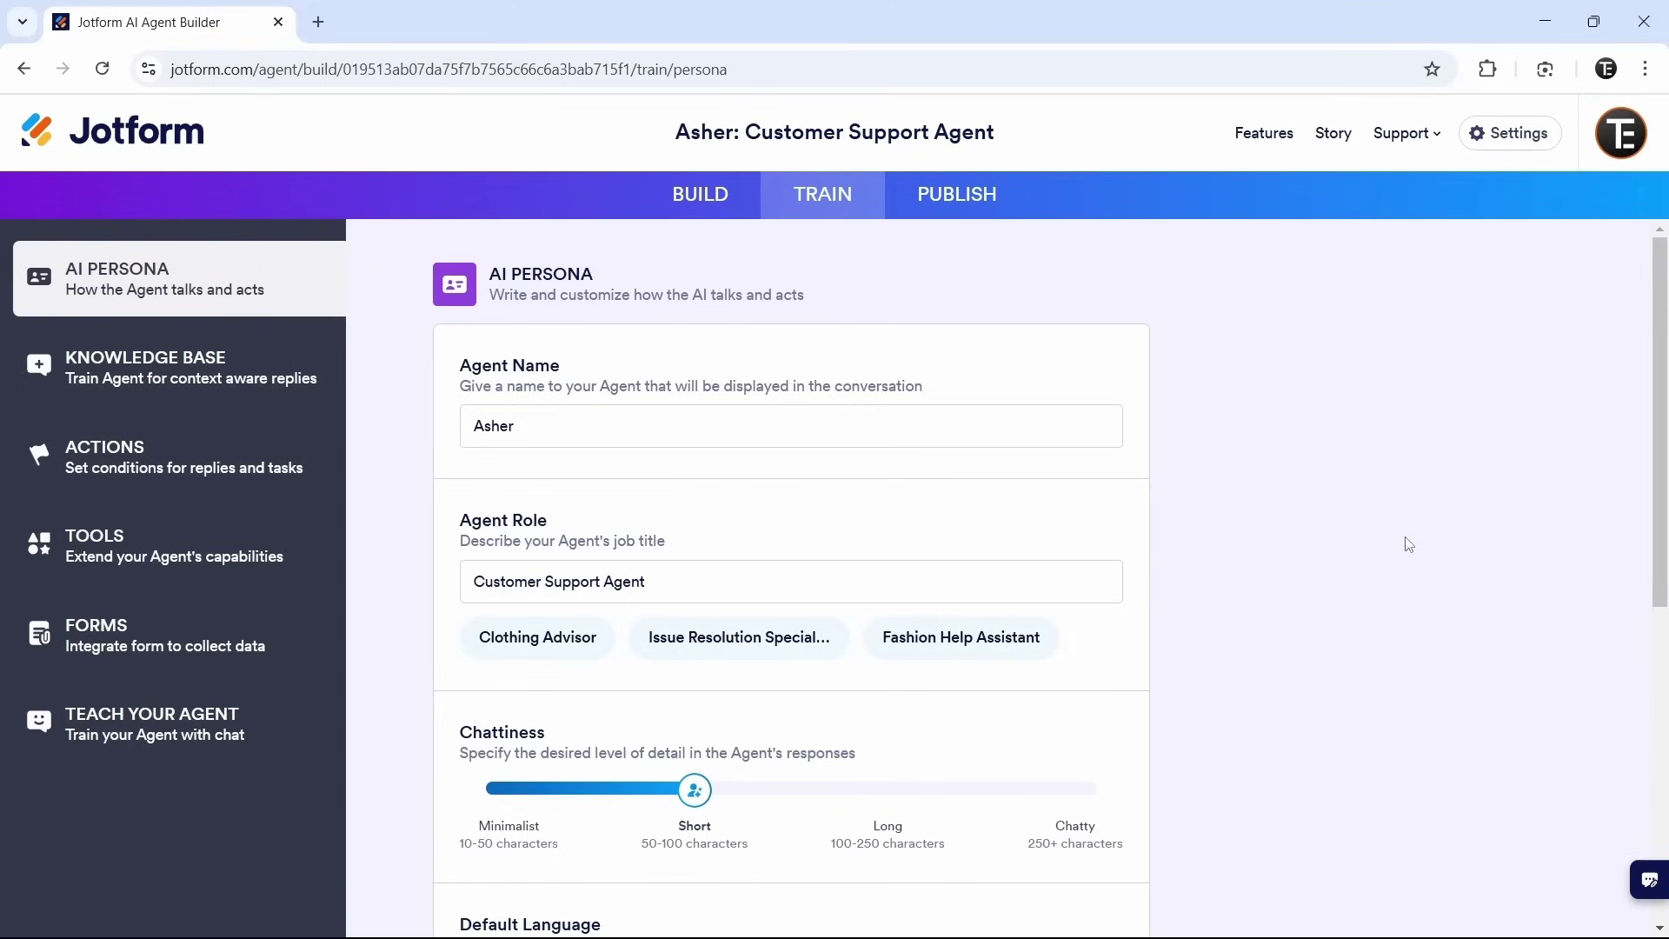
Rename the agent to 'Tech is Easy', leaving the Agent Role unchanged
click(615, 425)
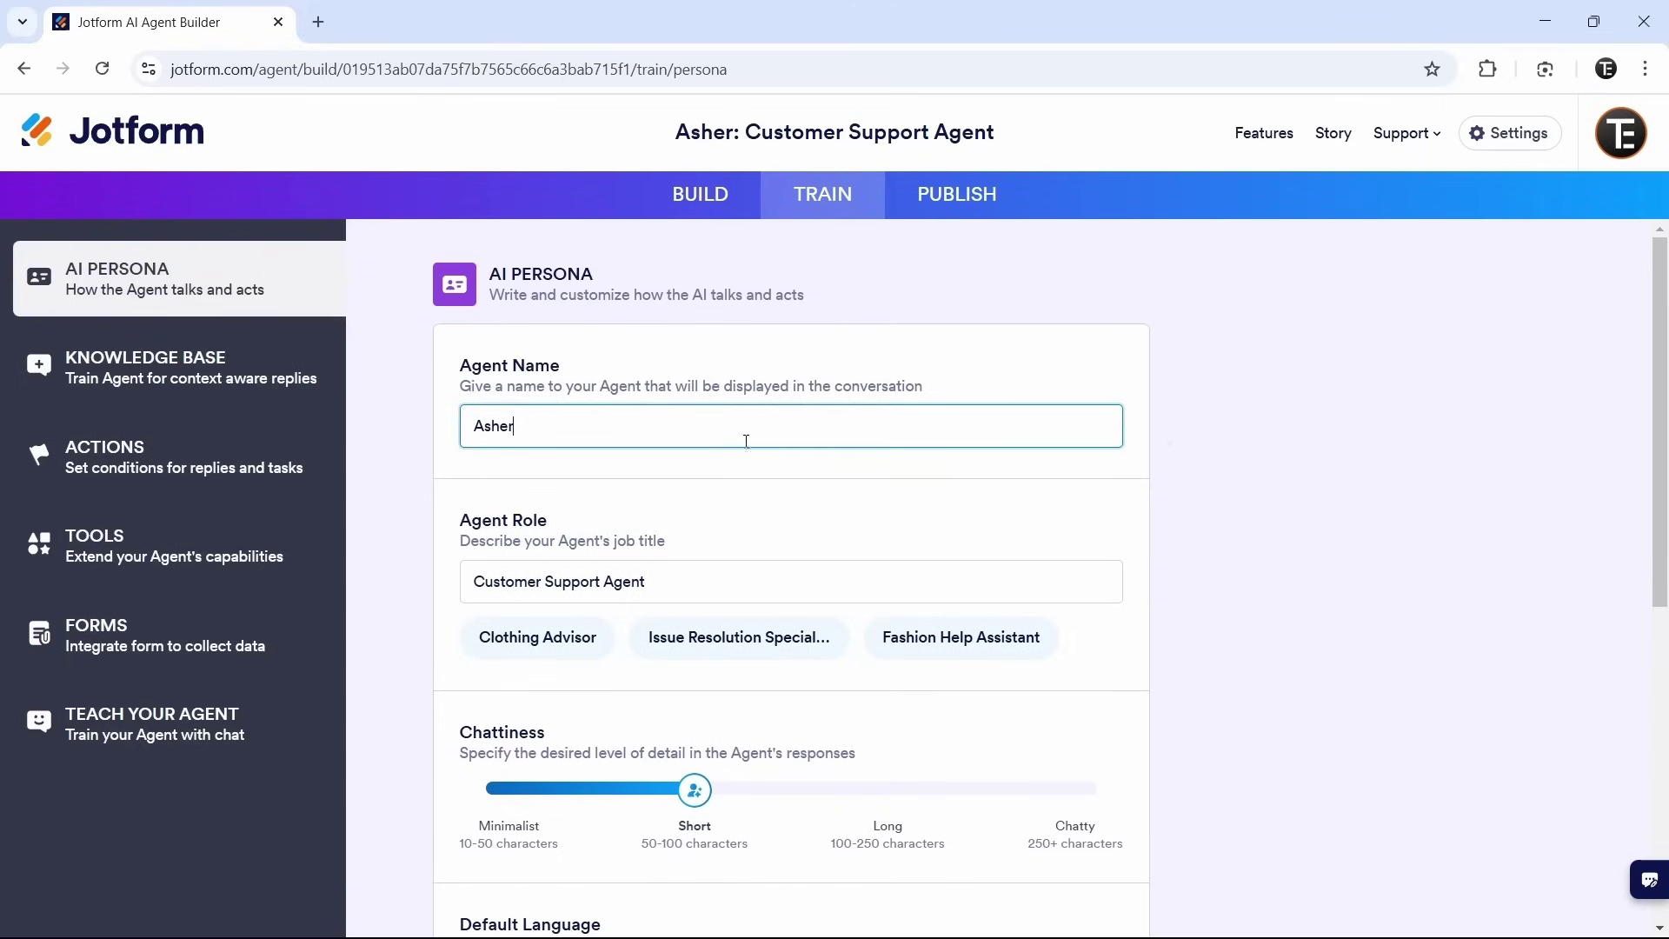
key(ctrl+a)
text(Tech is Easy)
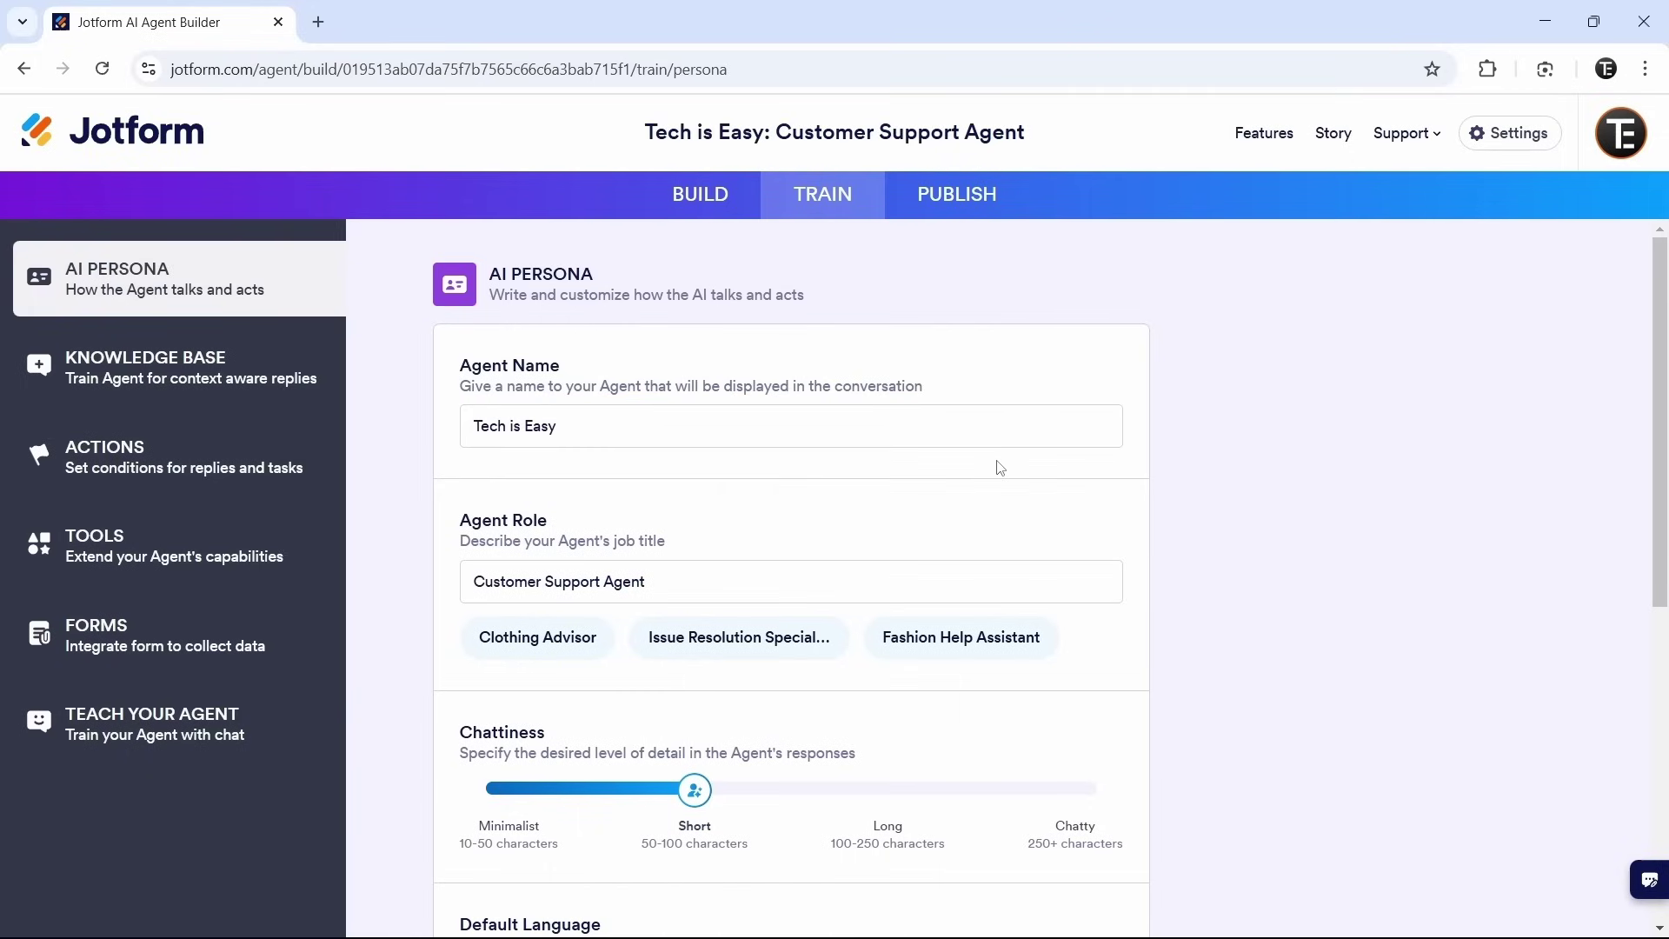
scroll(780, 513, down, 1)
click(609, 508)
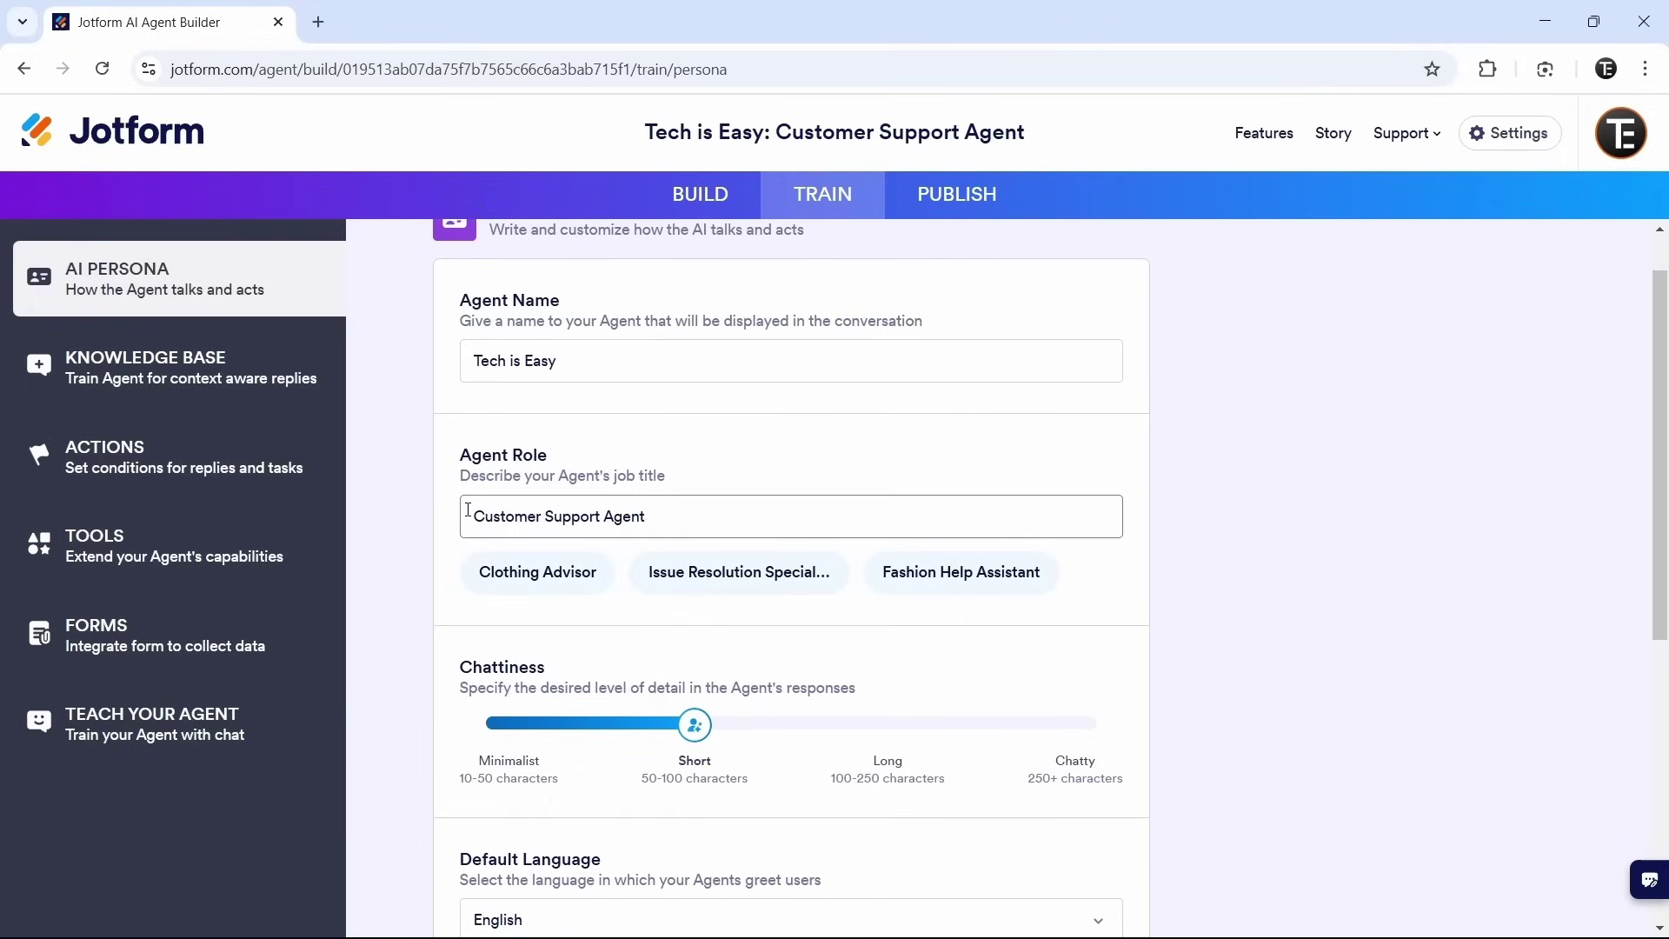
click(715, 463)
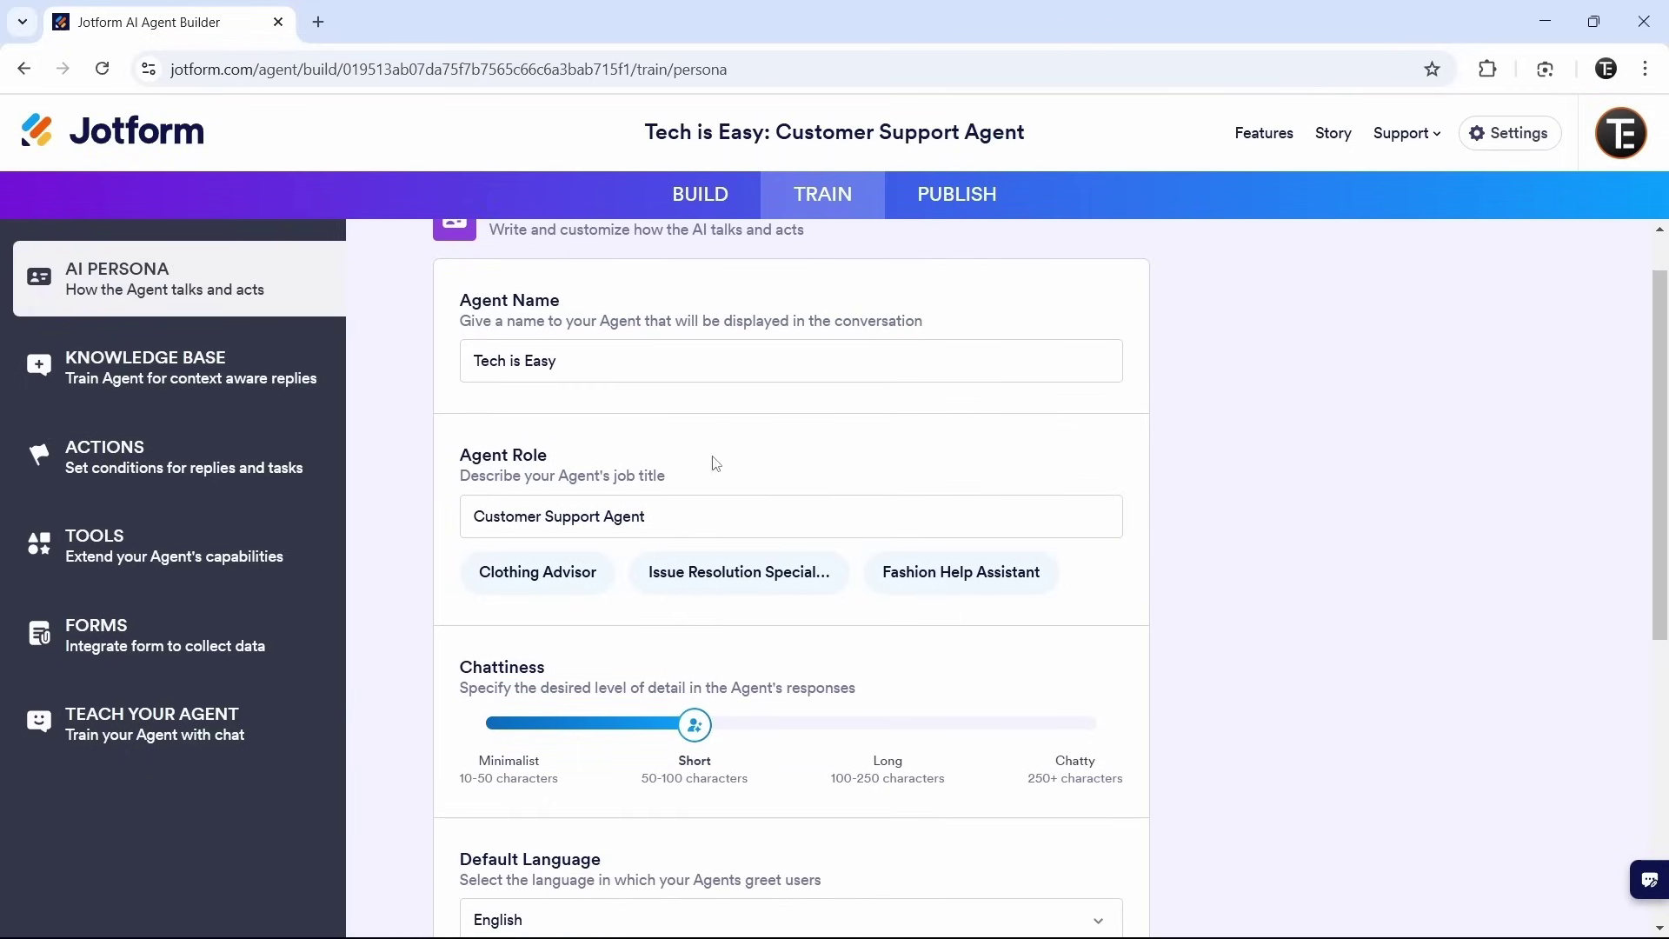
Keep Short chattiness, Friendly tone and four conversation style lines, then go to Knowledge Base
scroll(715, 464, down, 3)
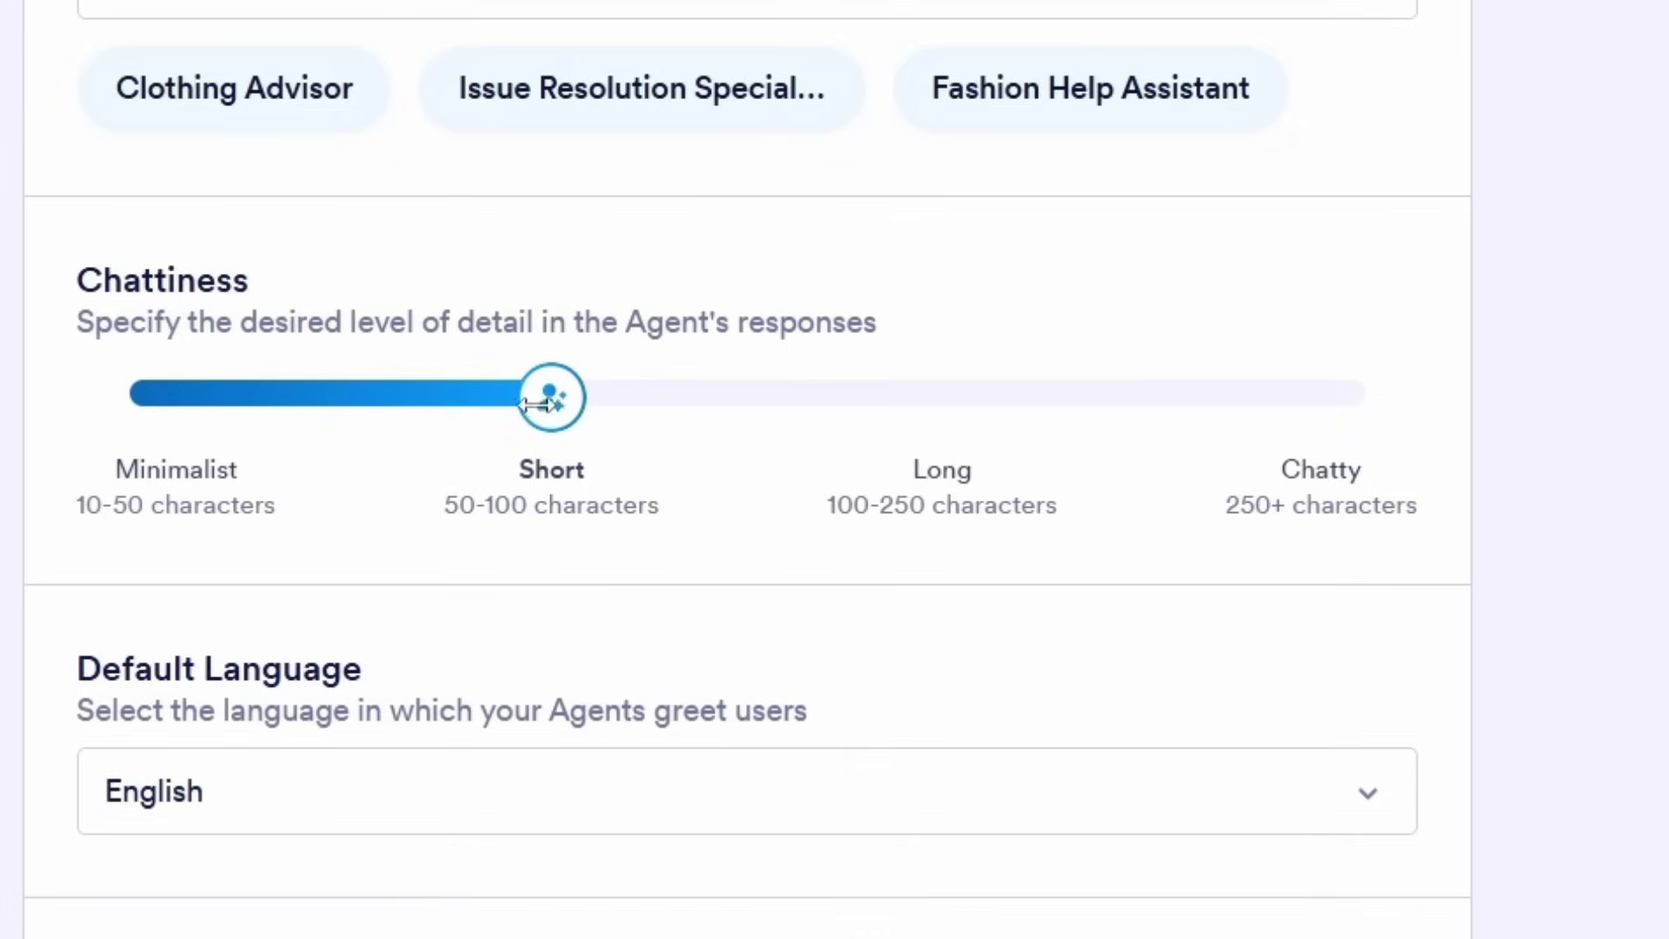
mouse_move(694, 435)
mouse_down()
mouse_move(916, 432)
mouse_move(696, 439)
mouse_up()
scroll(1471, 618, down, 5)
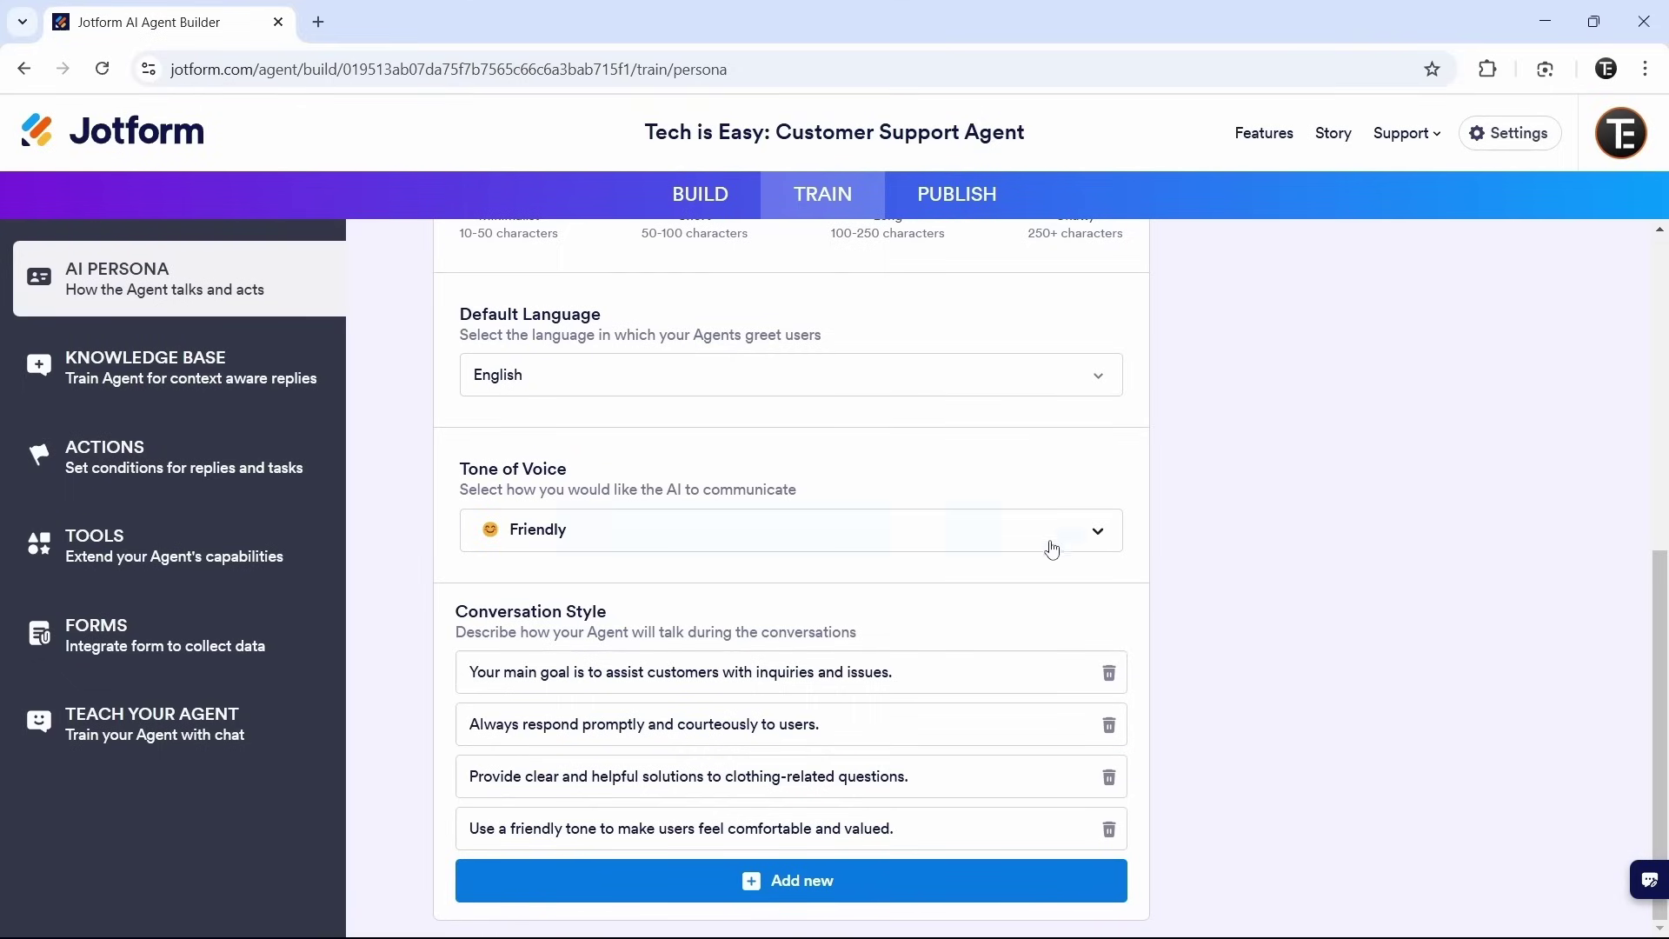
click(1052, 550)
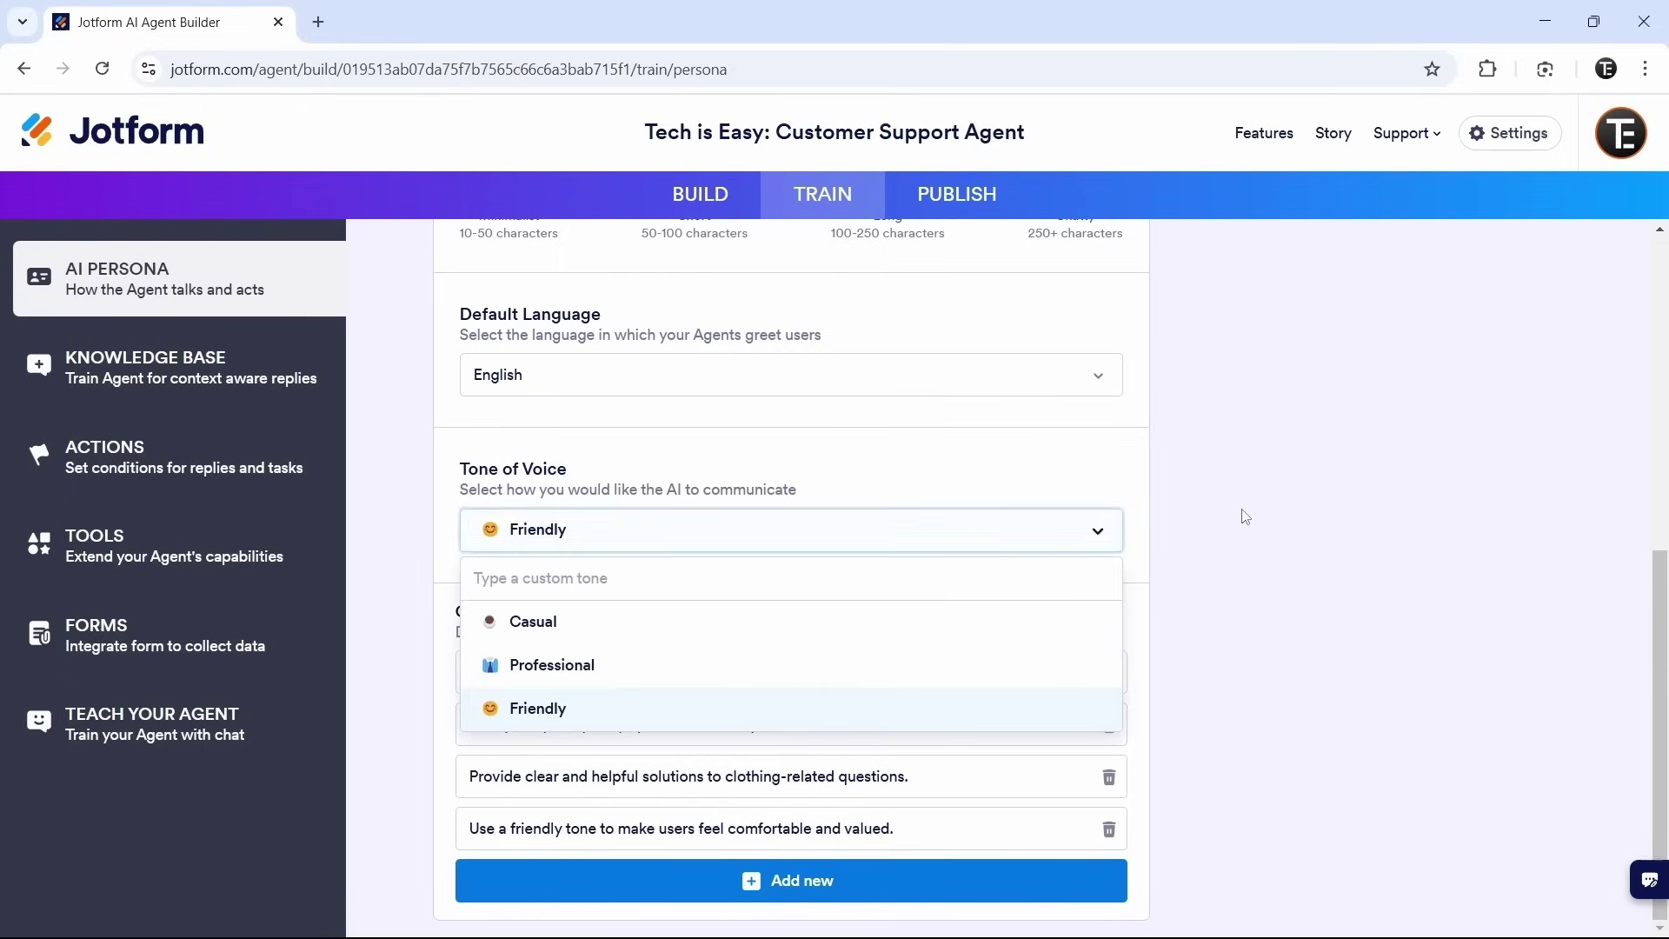
click(1245, 517)
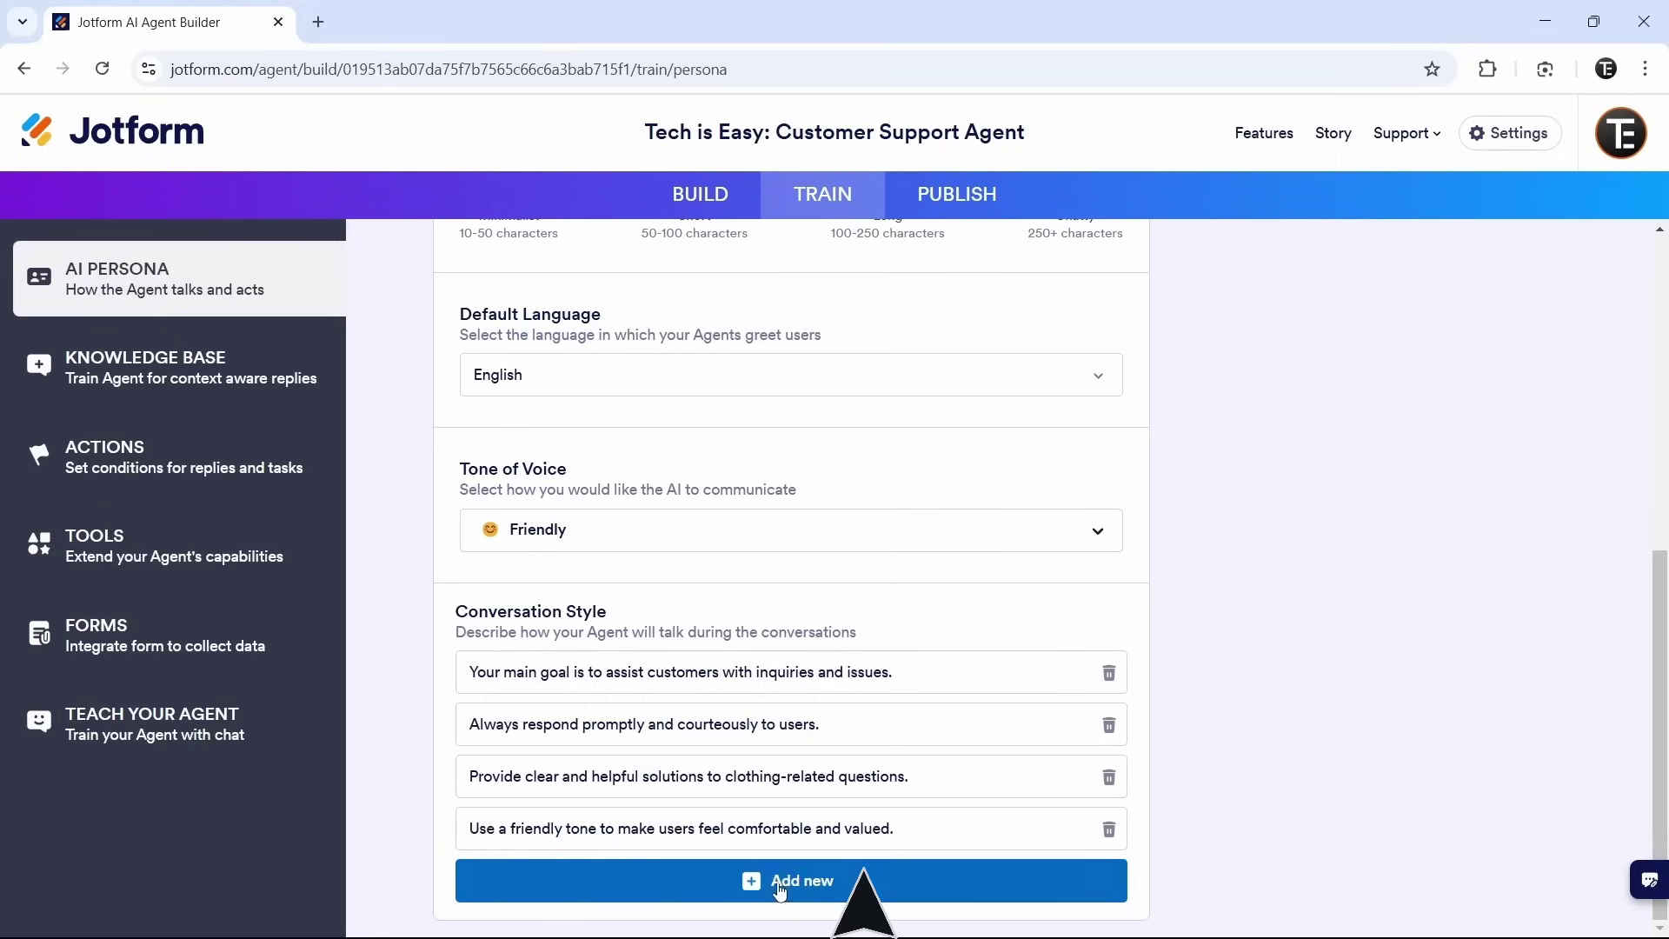
click(689, 883)
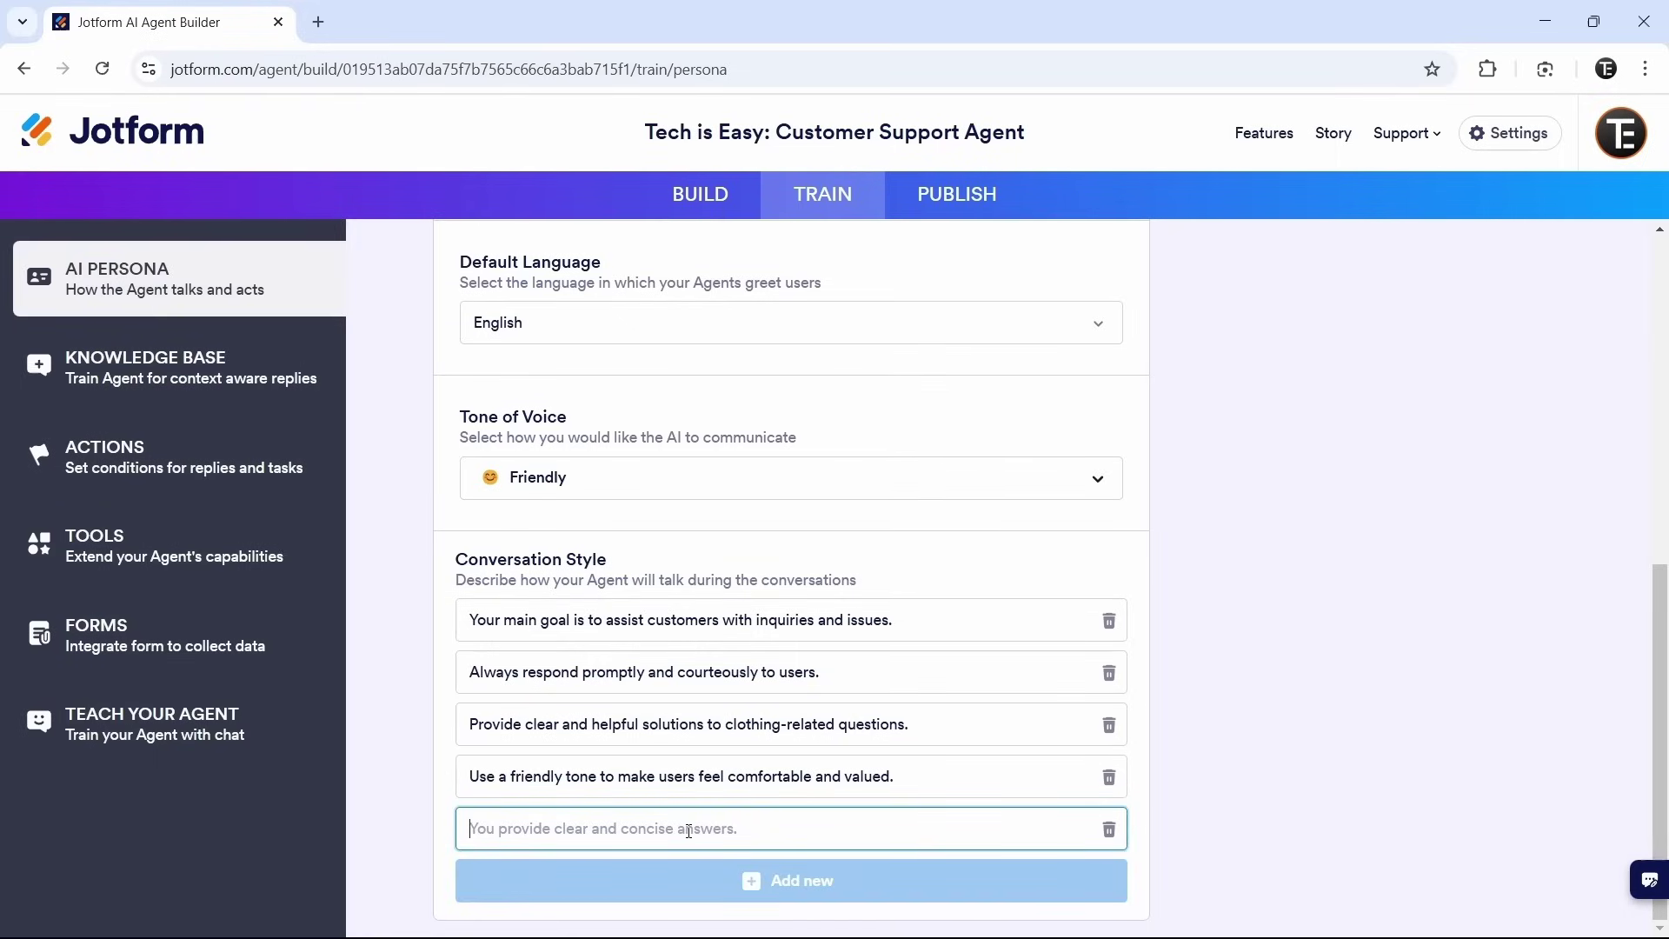
click(1302, 597)
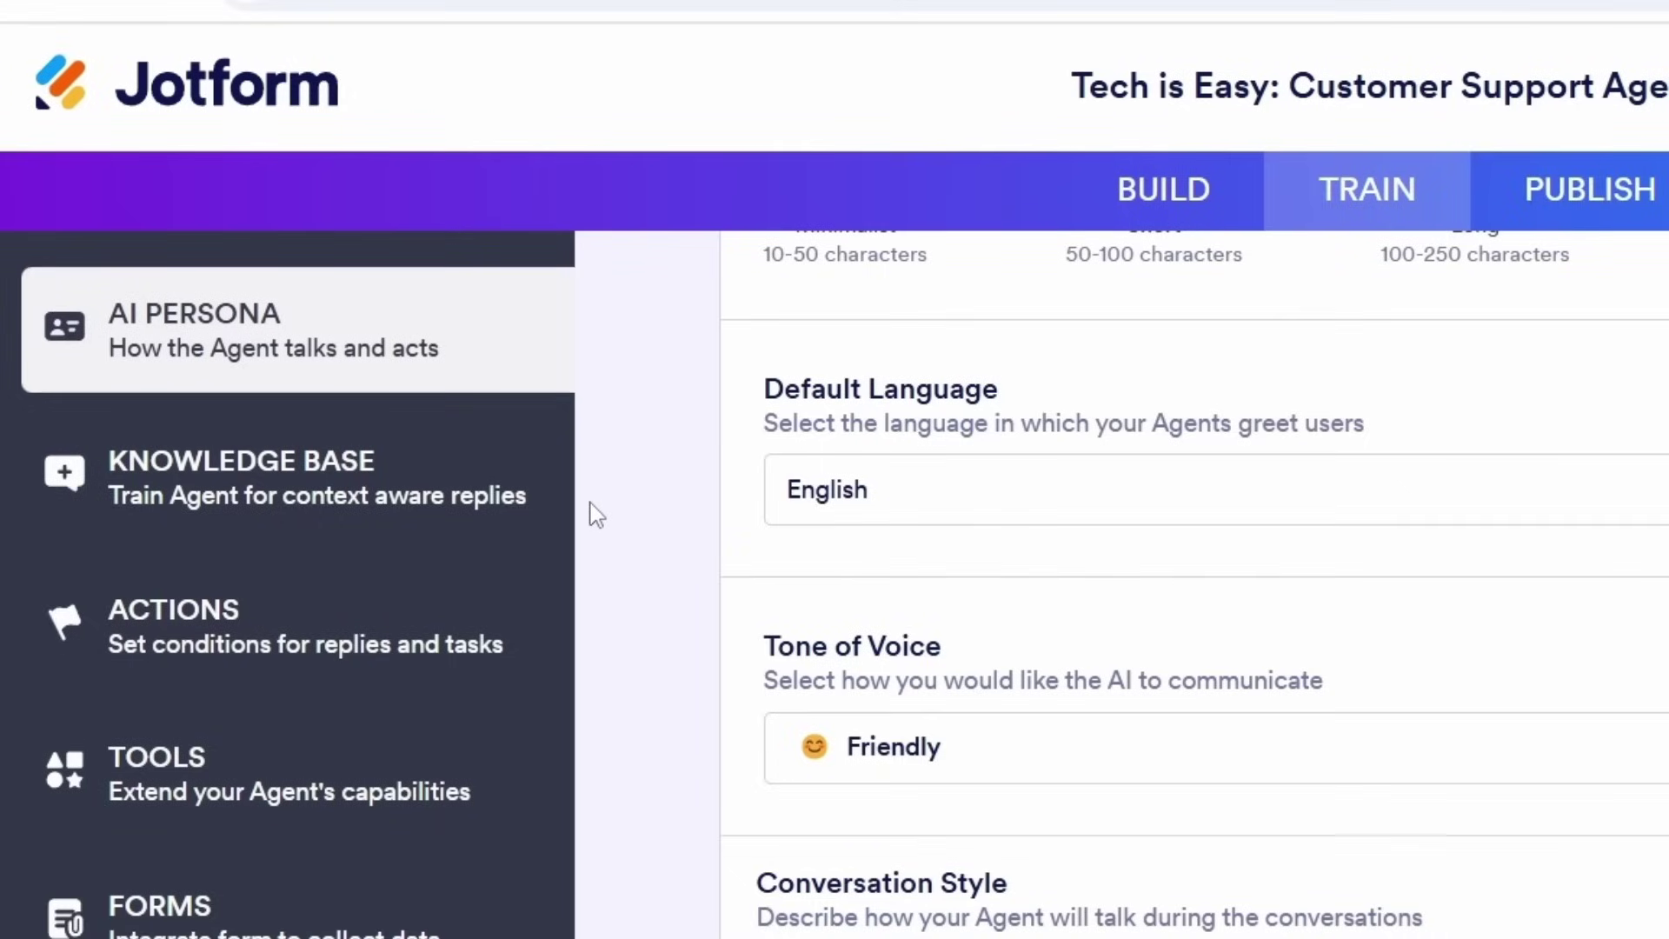
click(288, 475)
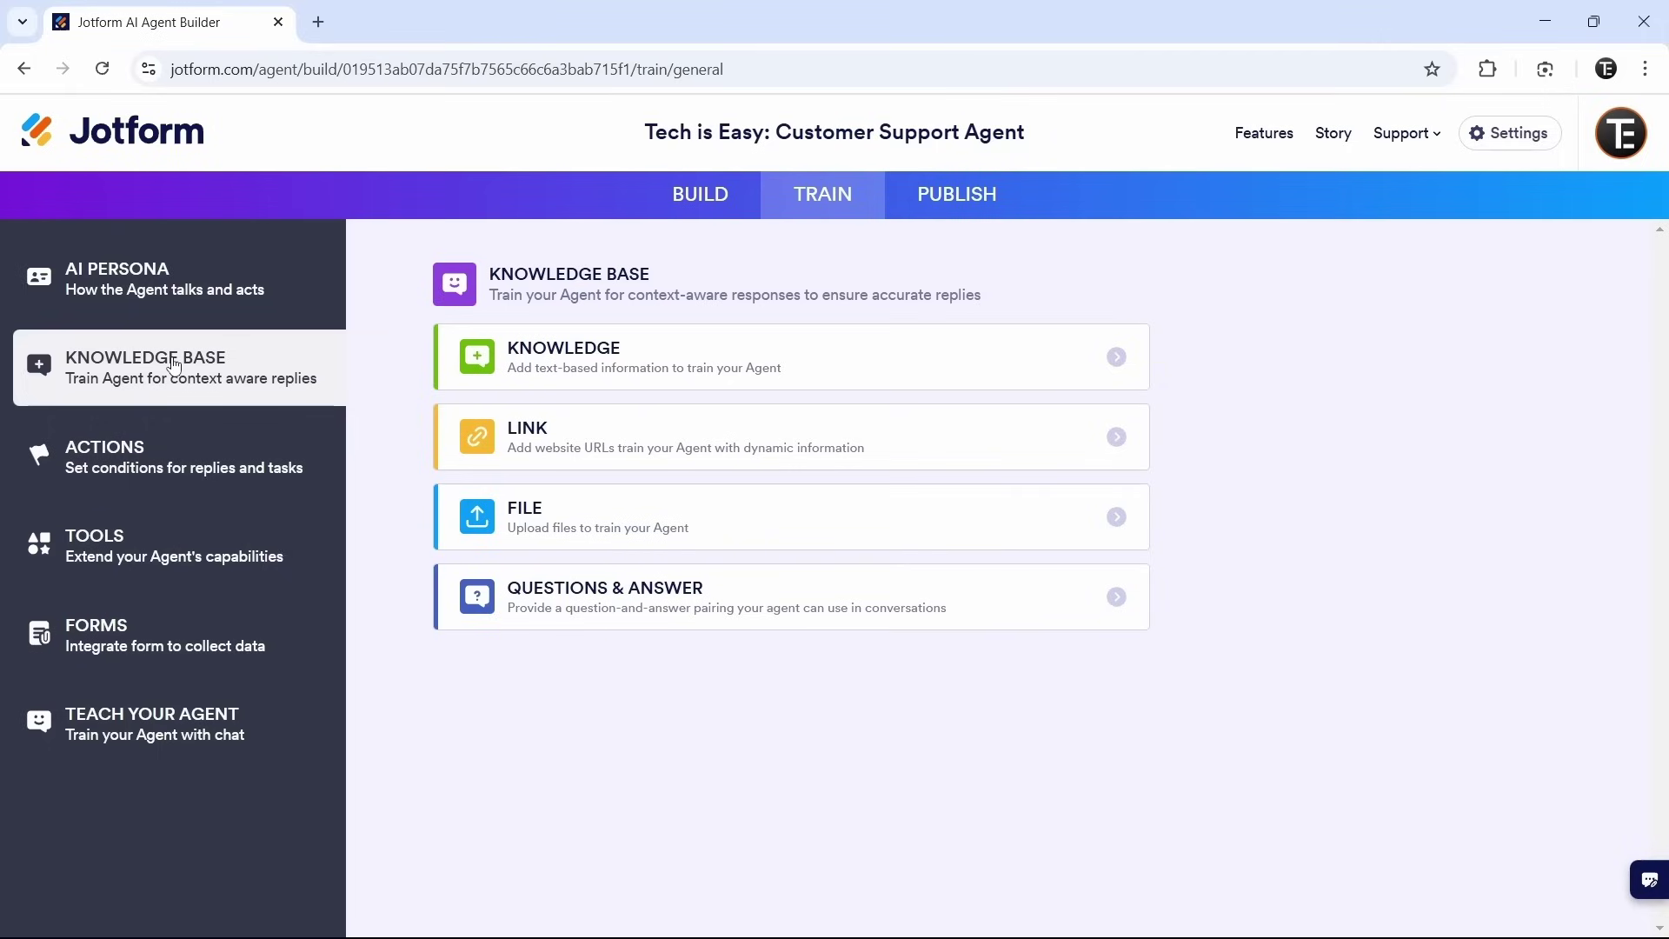
click(576, 434)
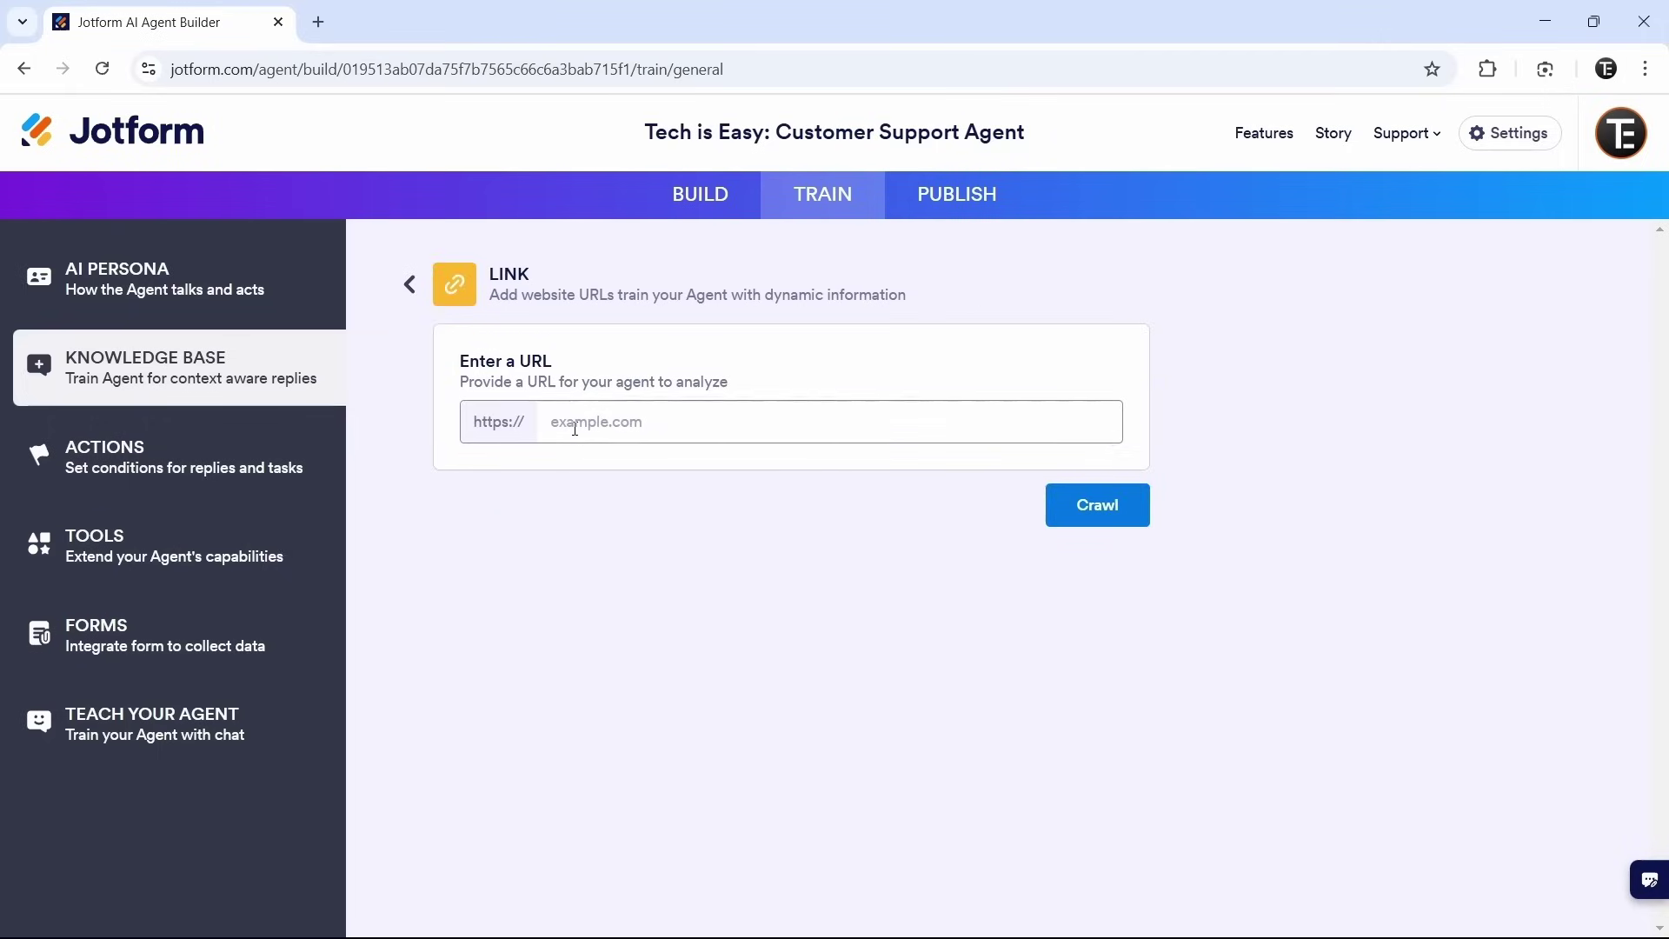
click(606, 427)
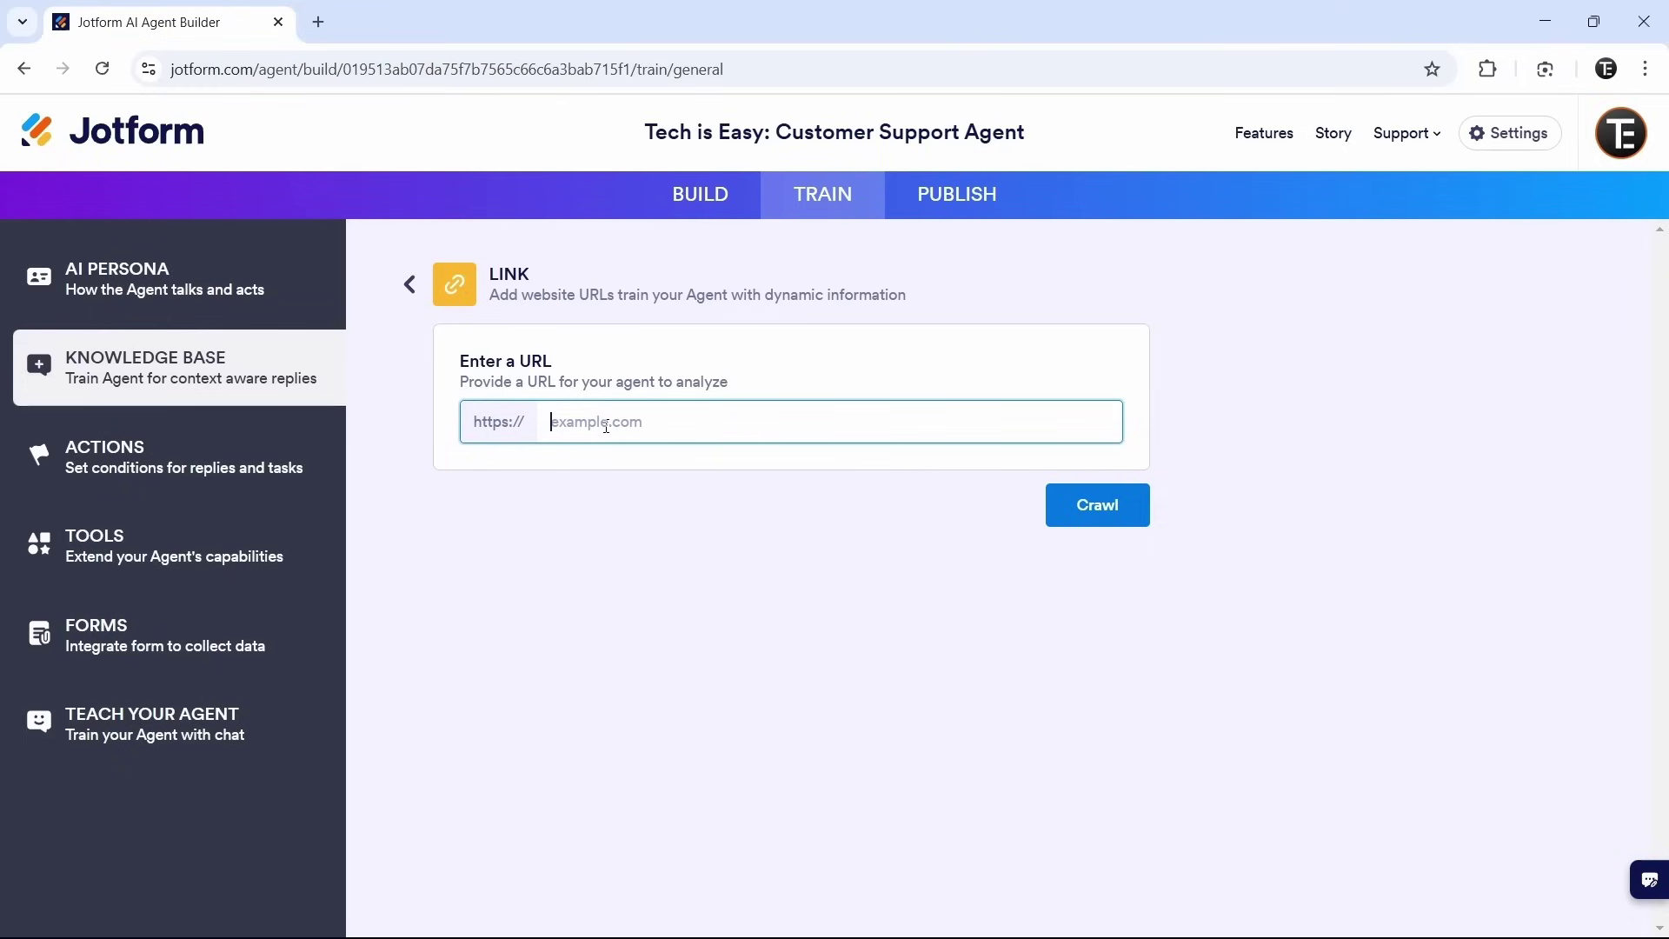
click(411, 285)
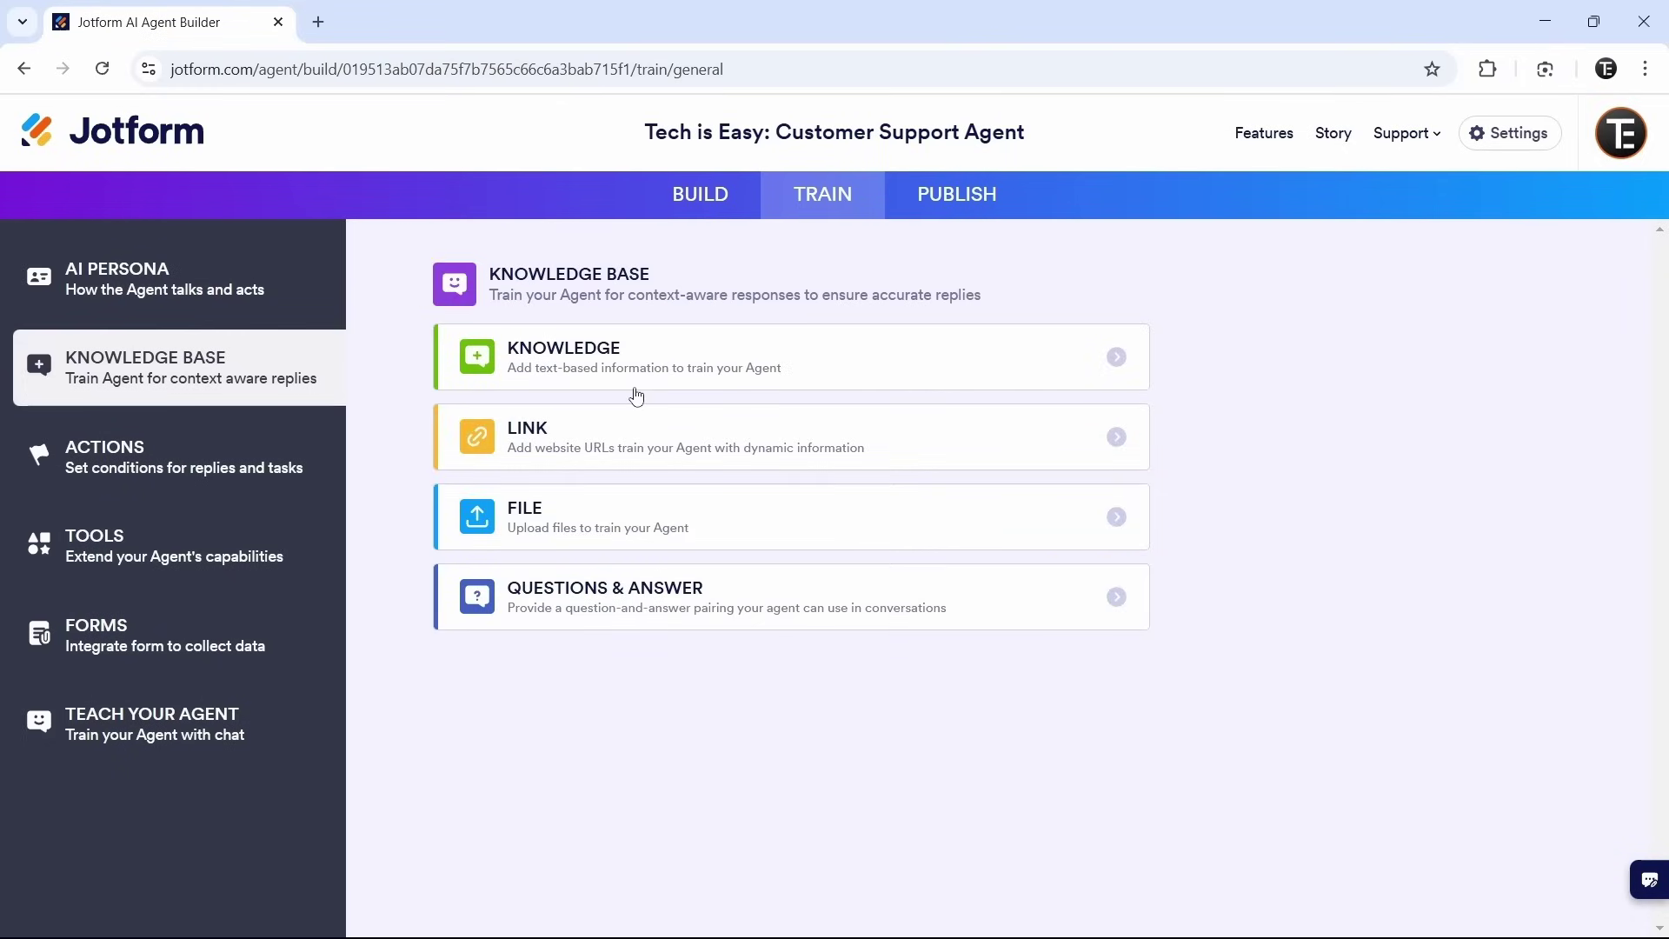
click(561, 352)
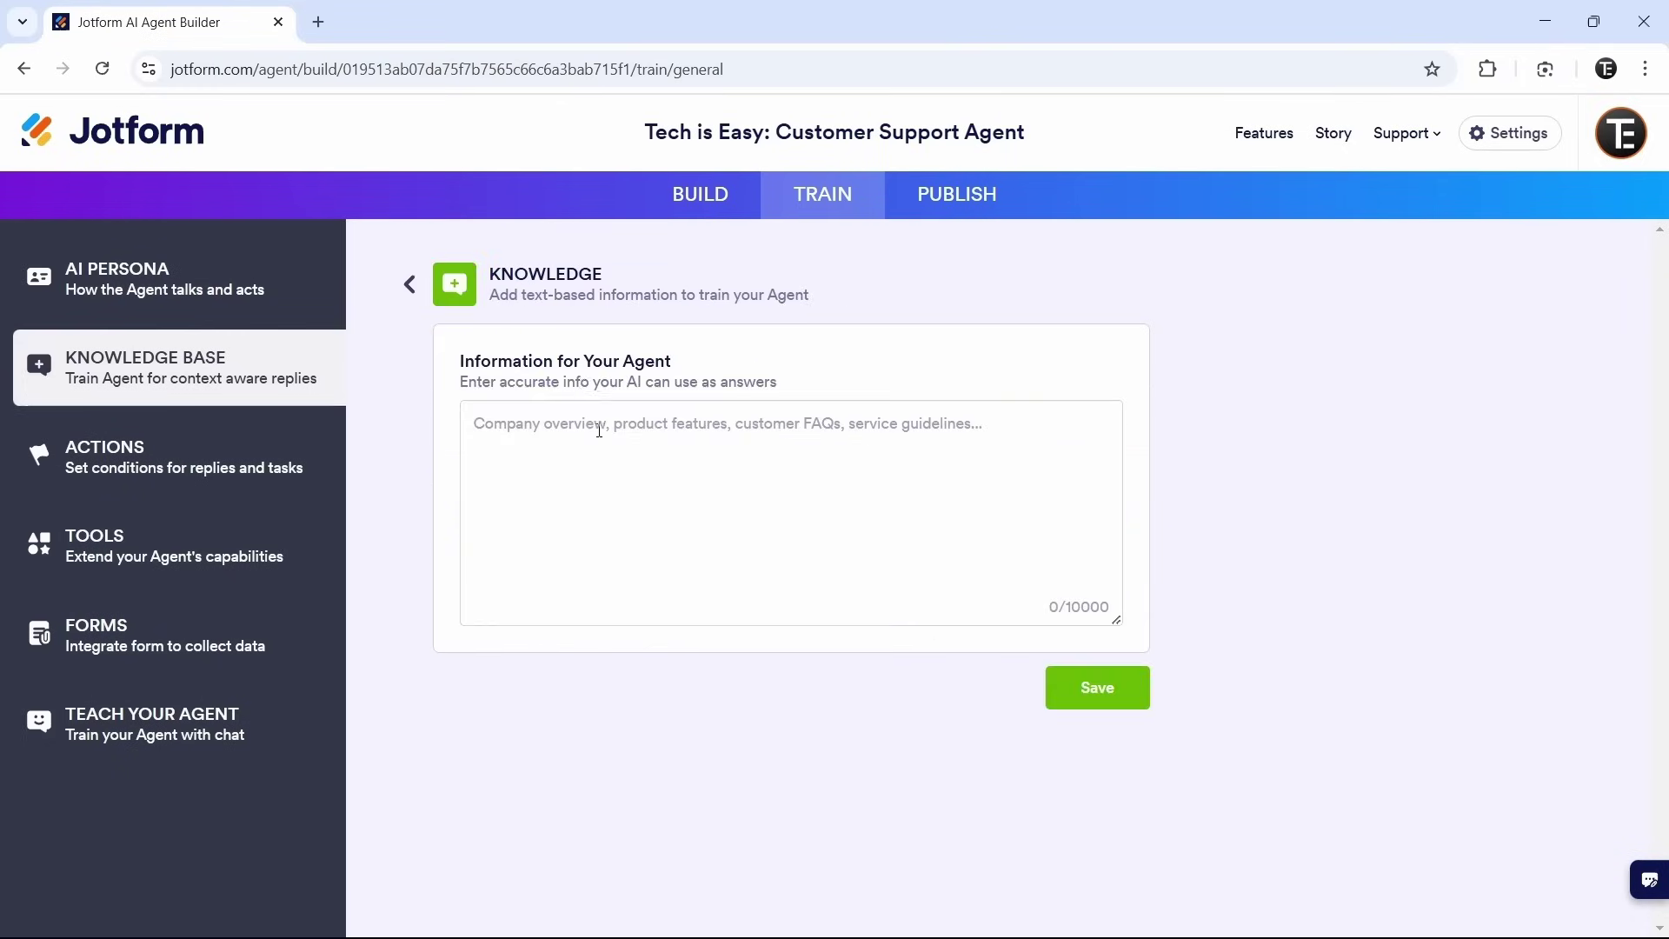
click(600, 444)
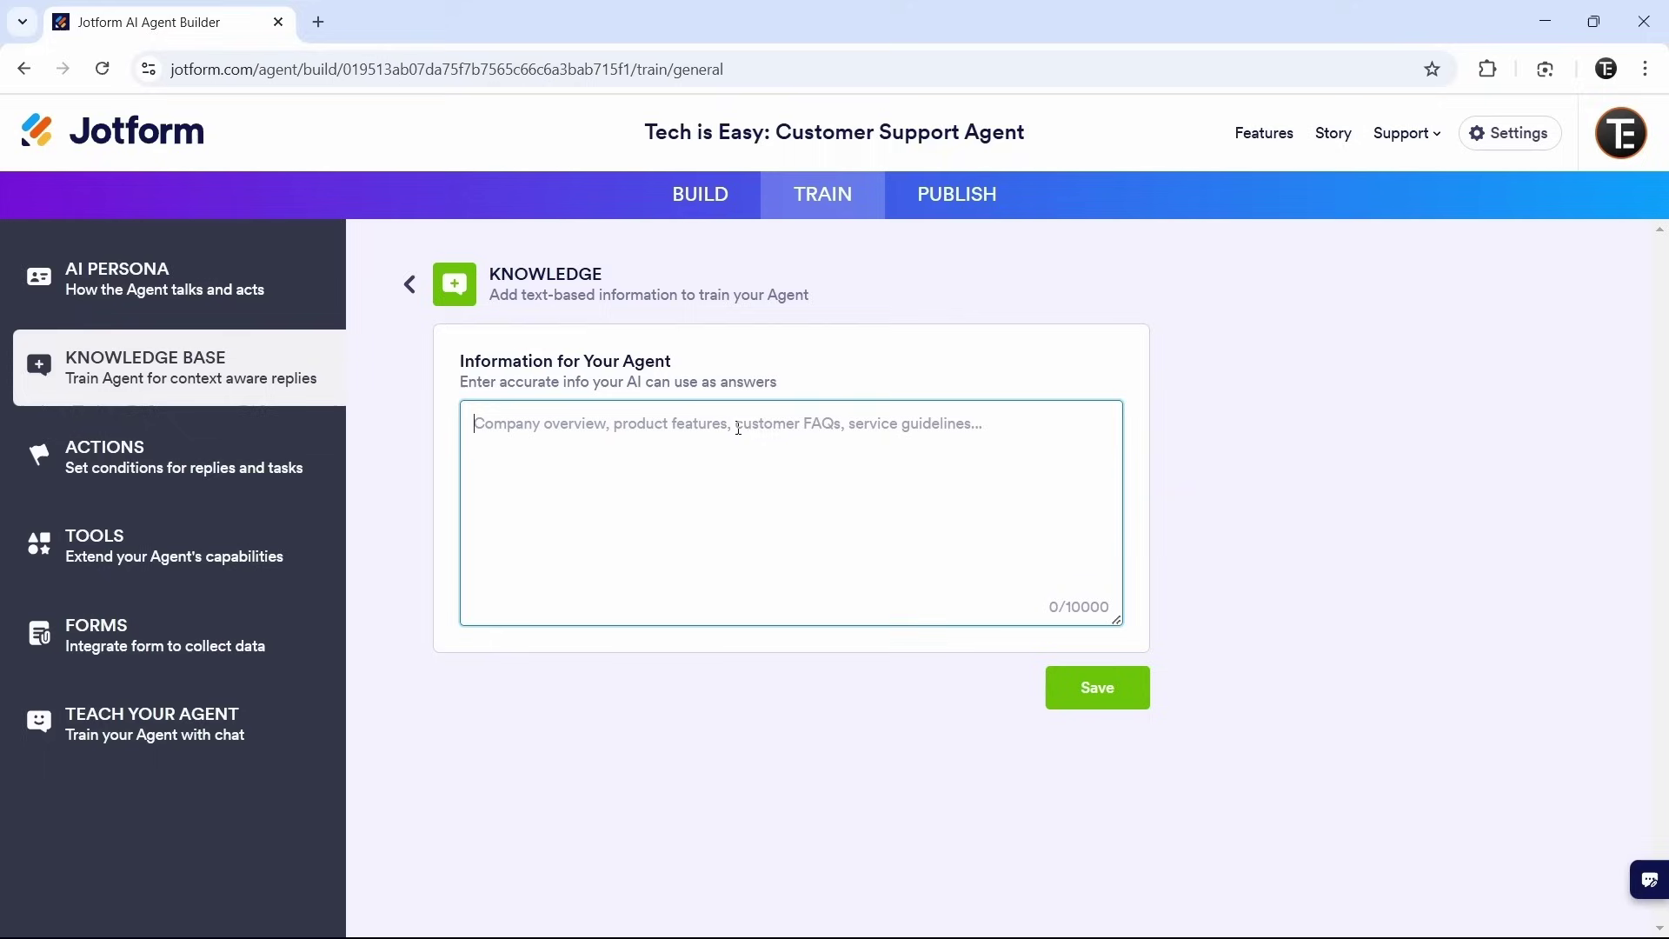
click(410, 285)
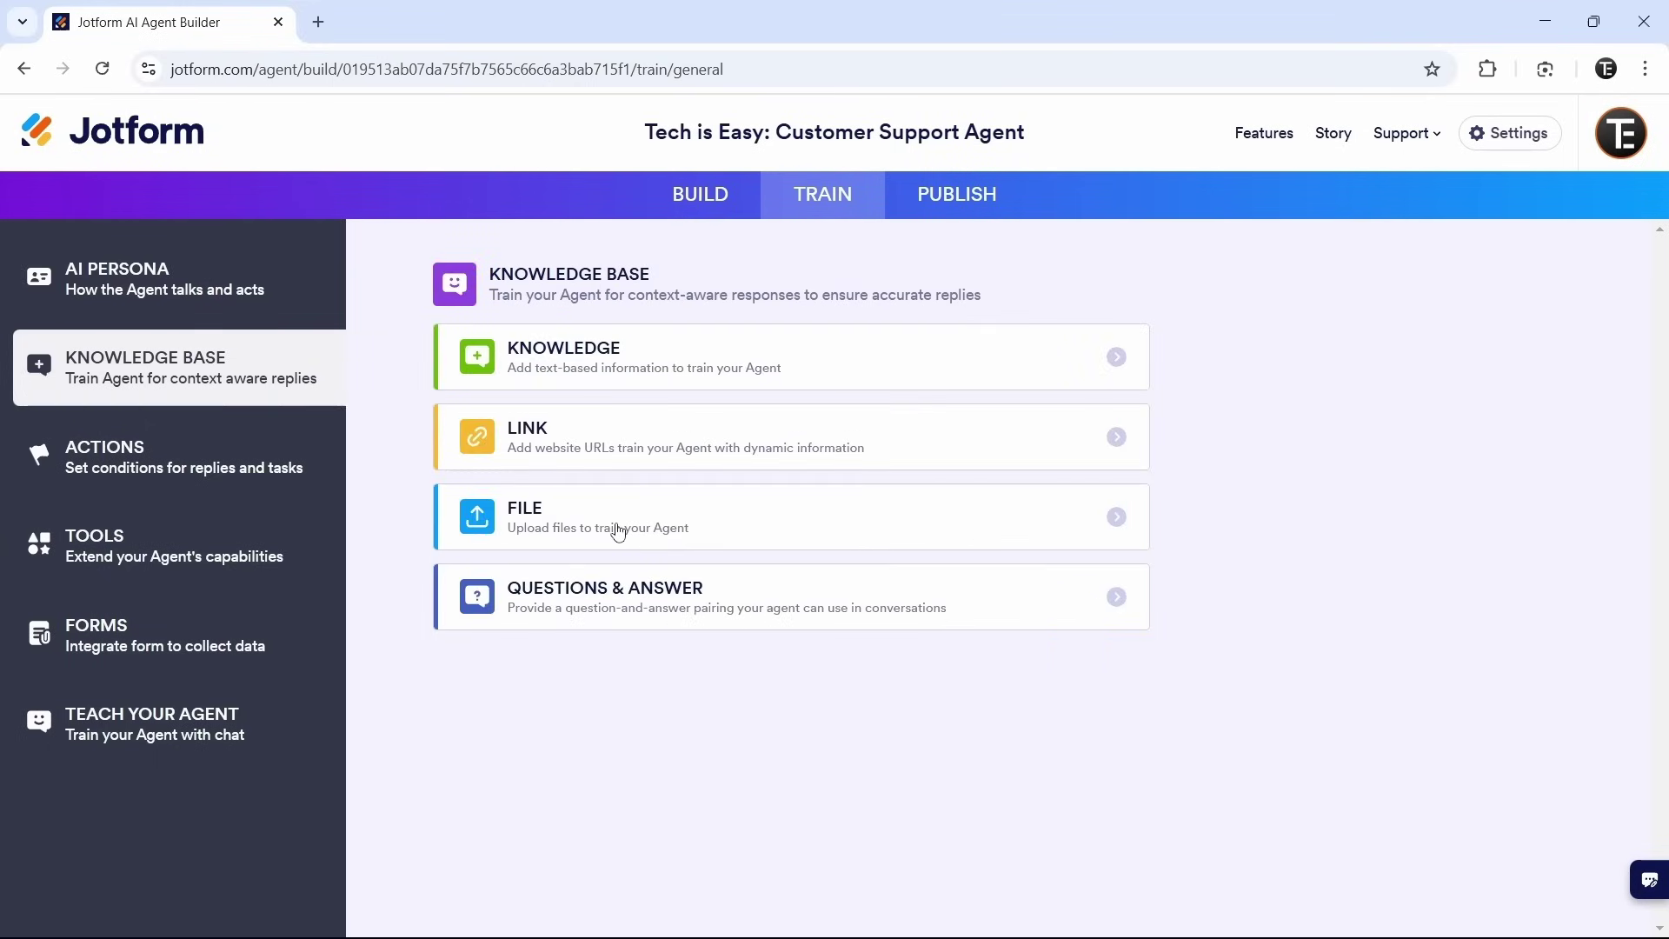
click(558, 608)
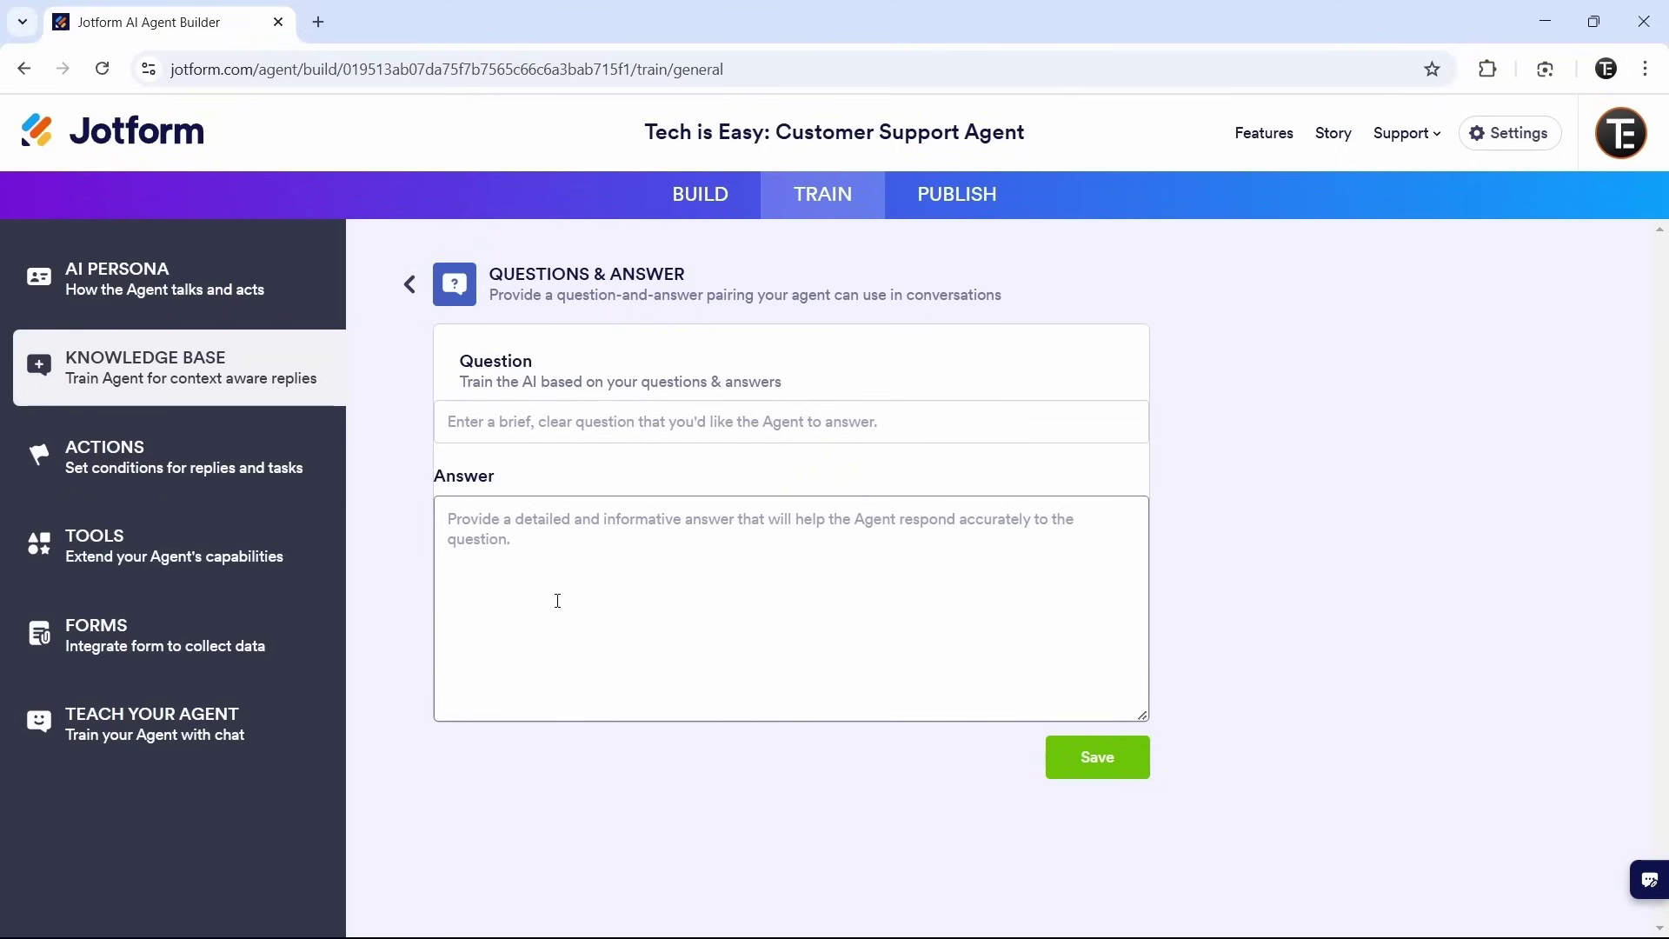
click(504, 424)
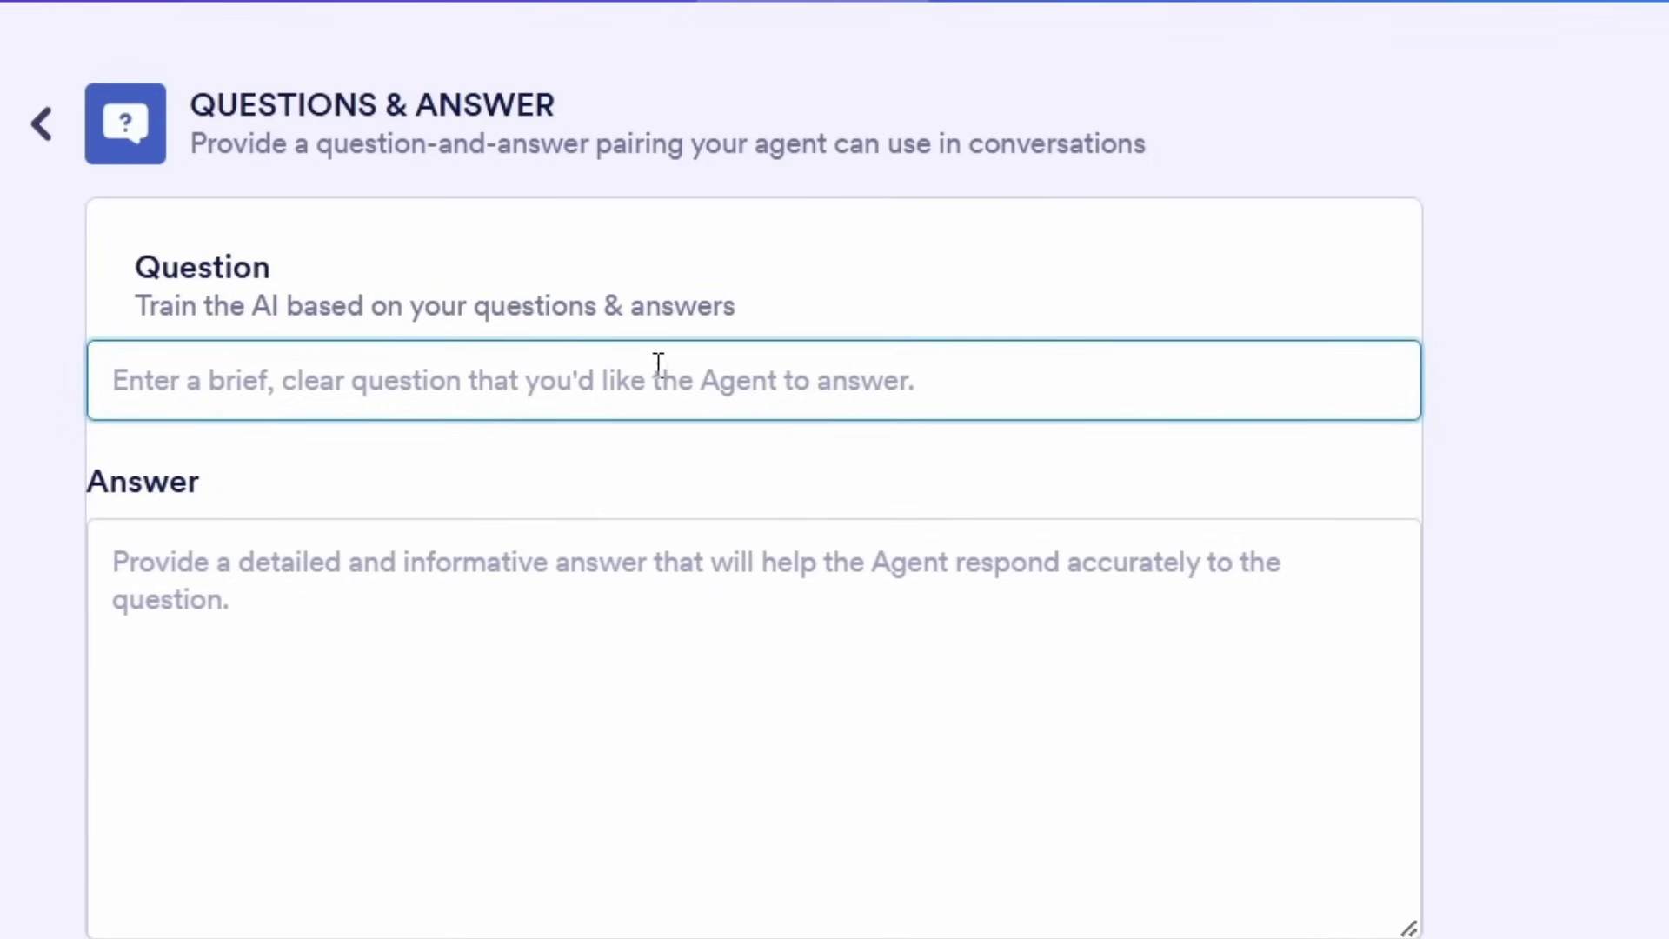
click(413, 639)
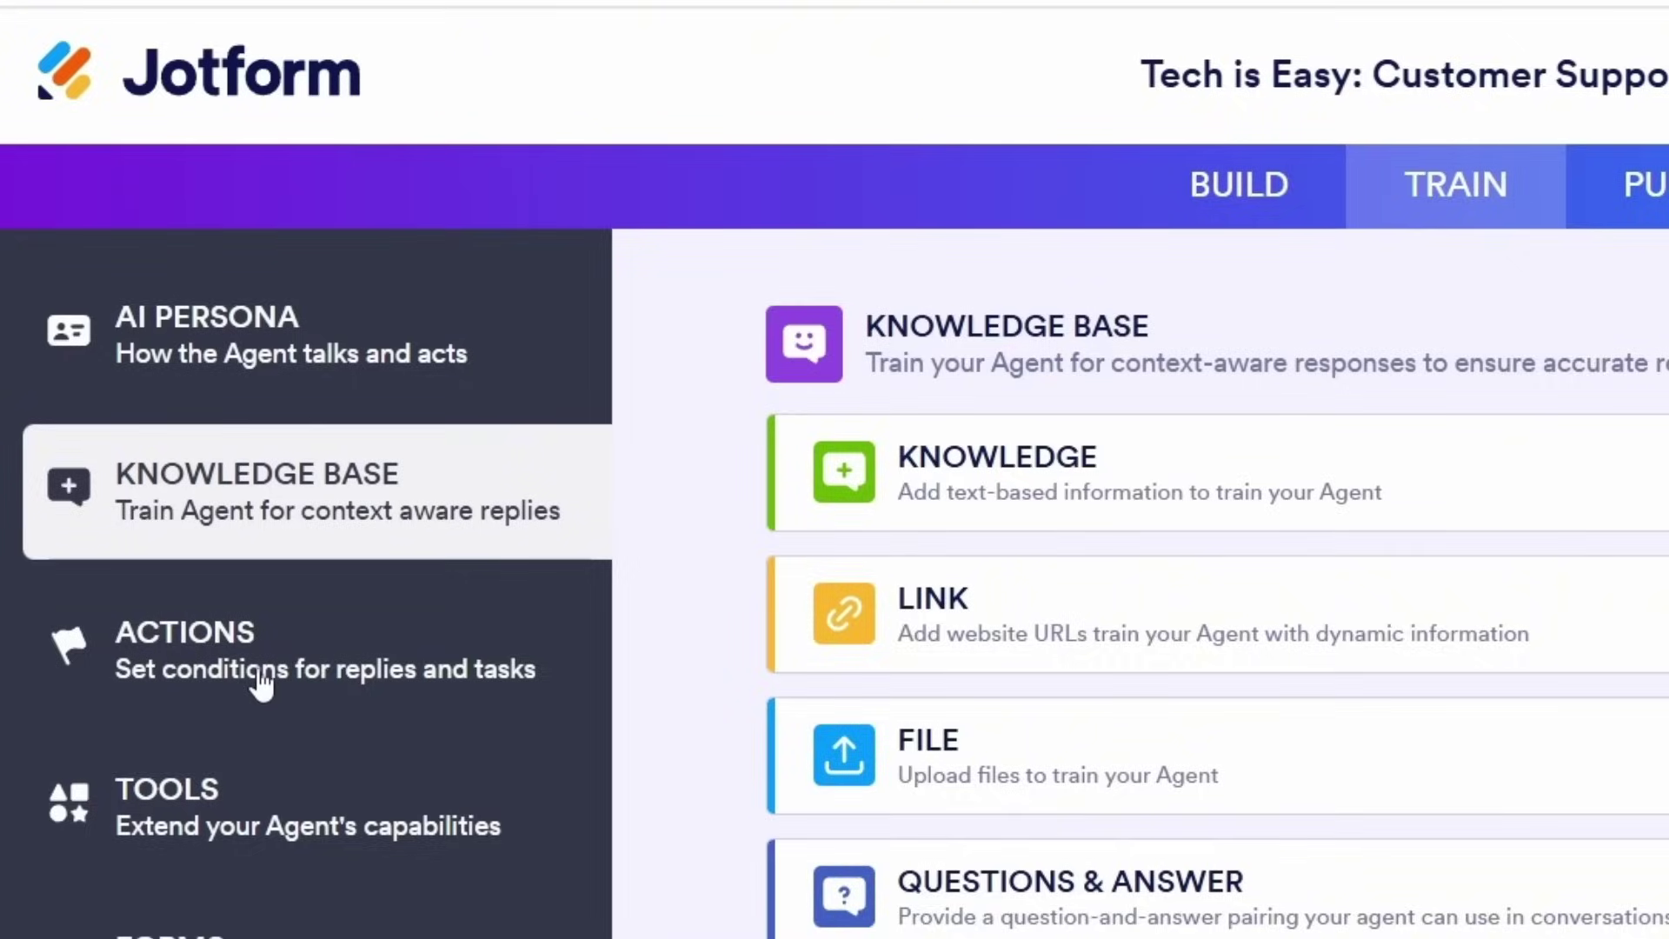
In Actions, set the WHEN condition to 'User asks about' brochure
click(148, 473)
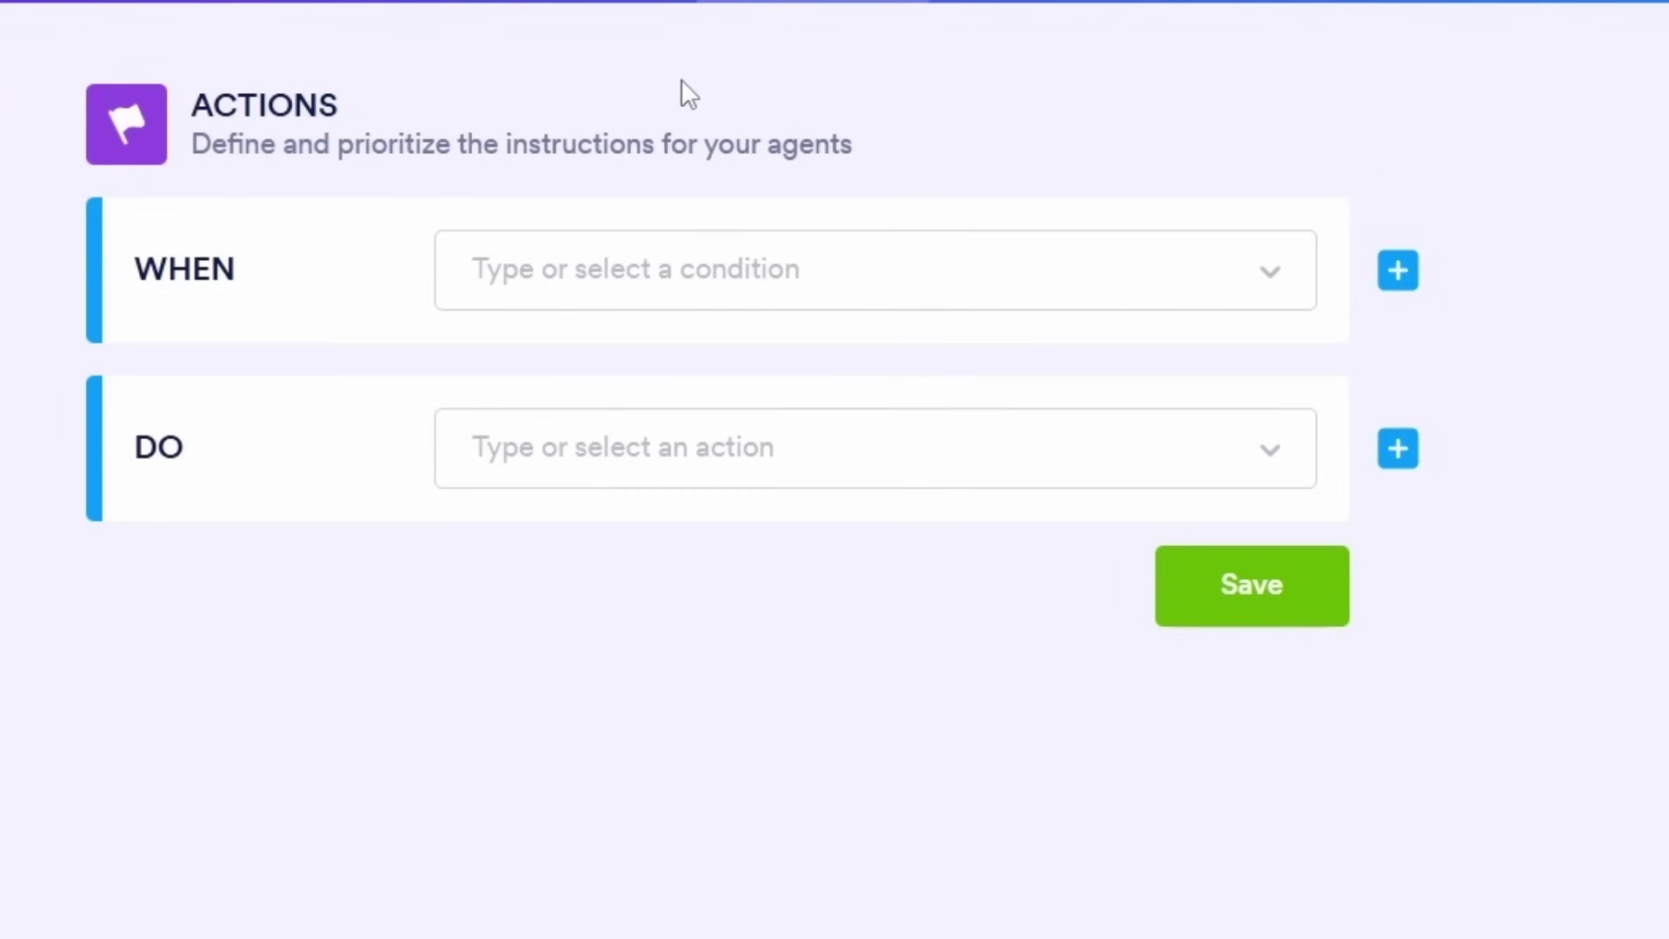
click(1178, 304)
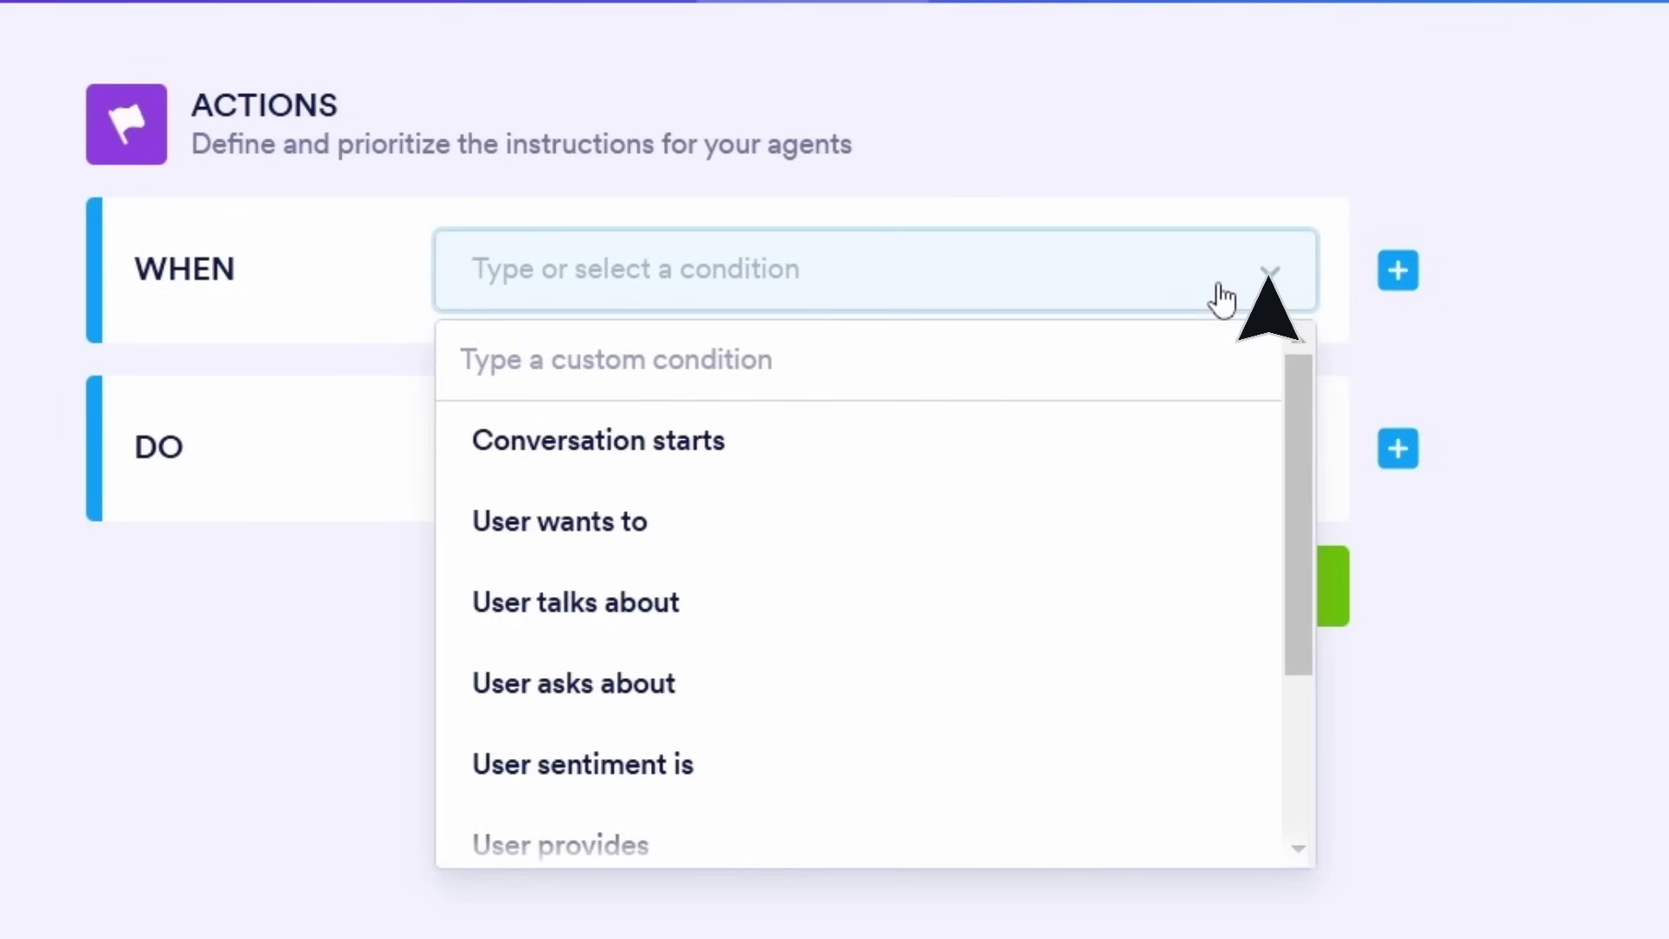
click(609, 686)
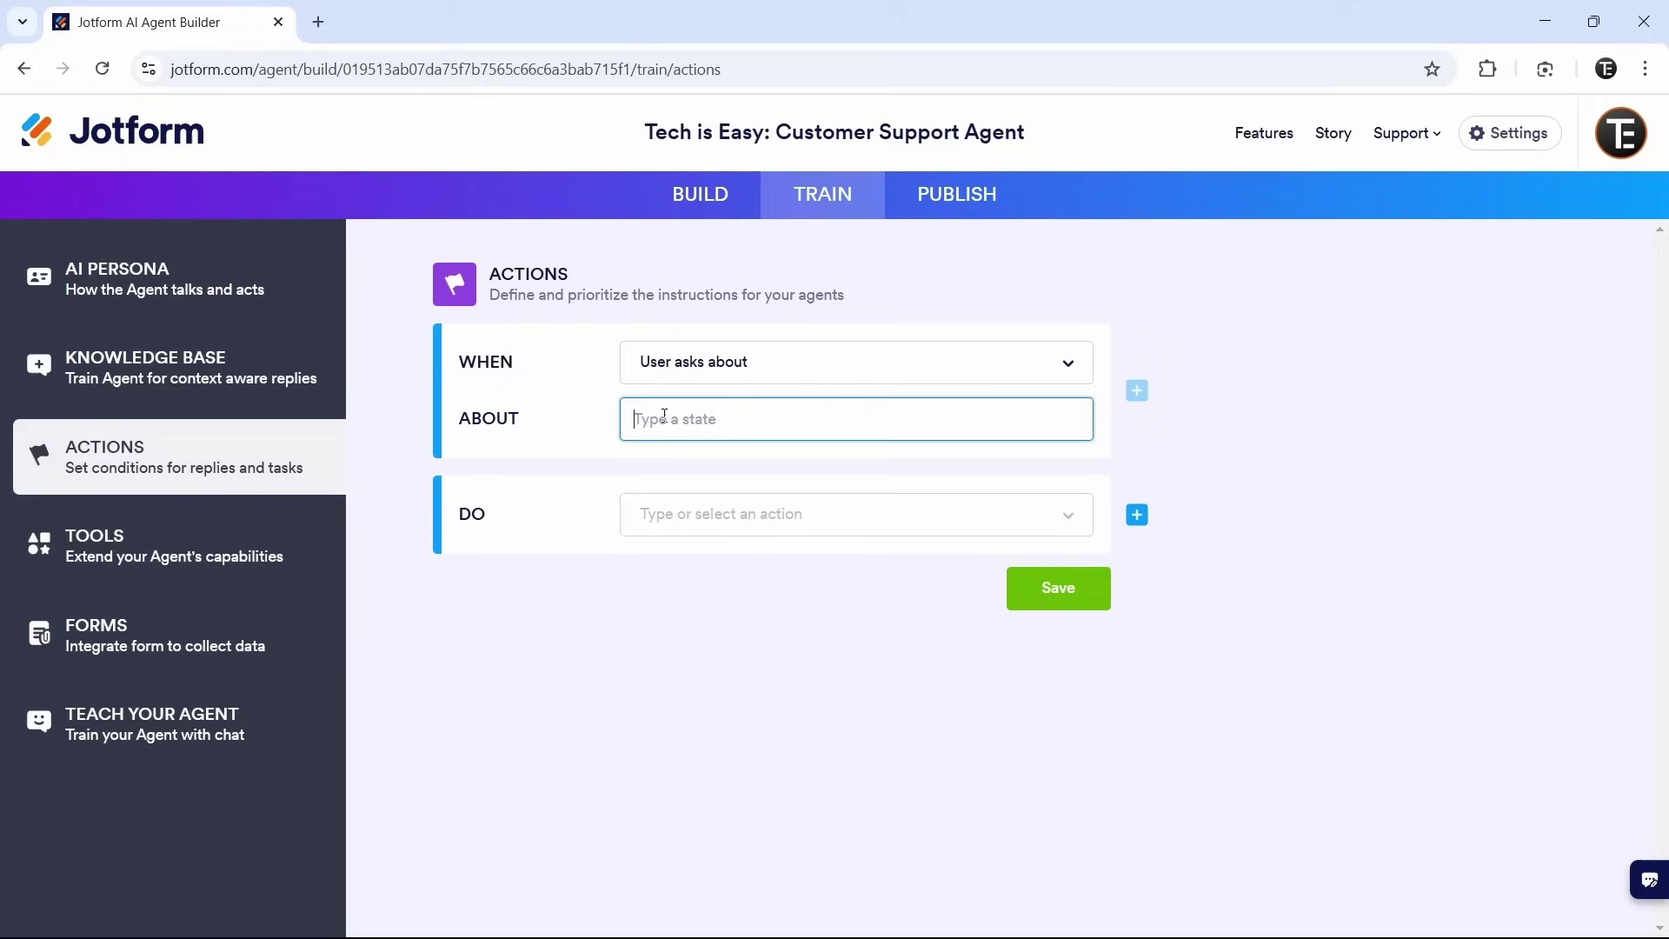
text(brochure)
click(692, 665)
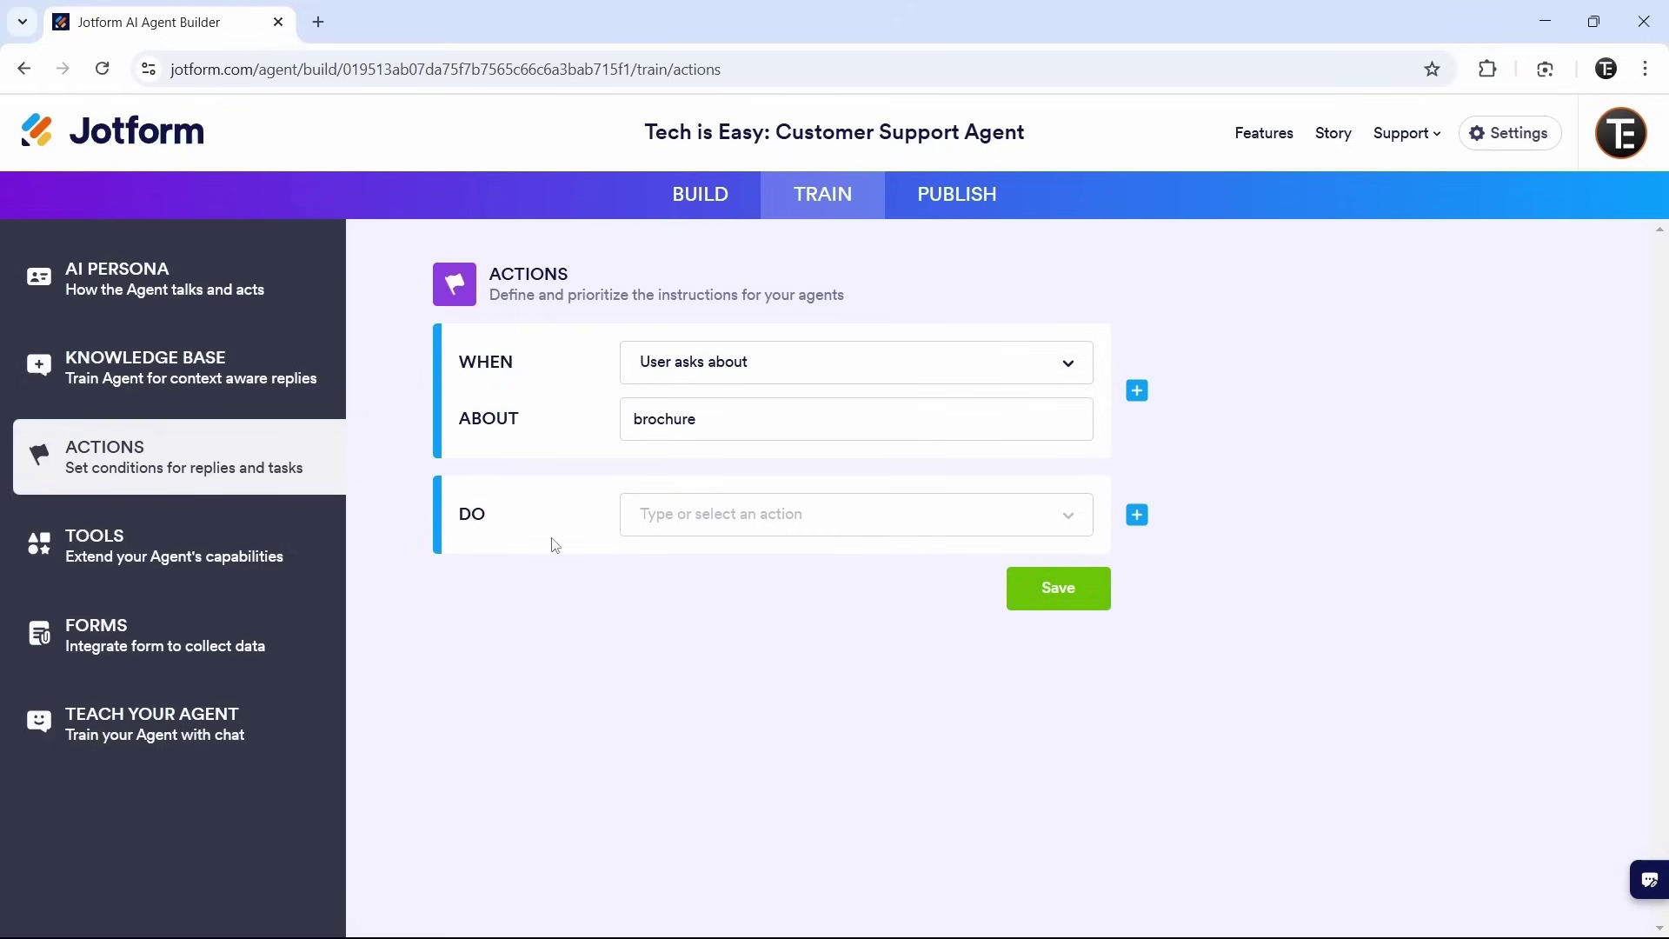
Make the action send an email, save it, and discard an extra empty action
click(722, 526)
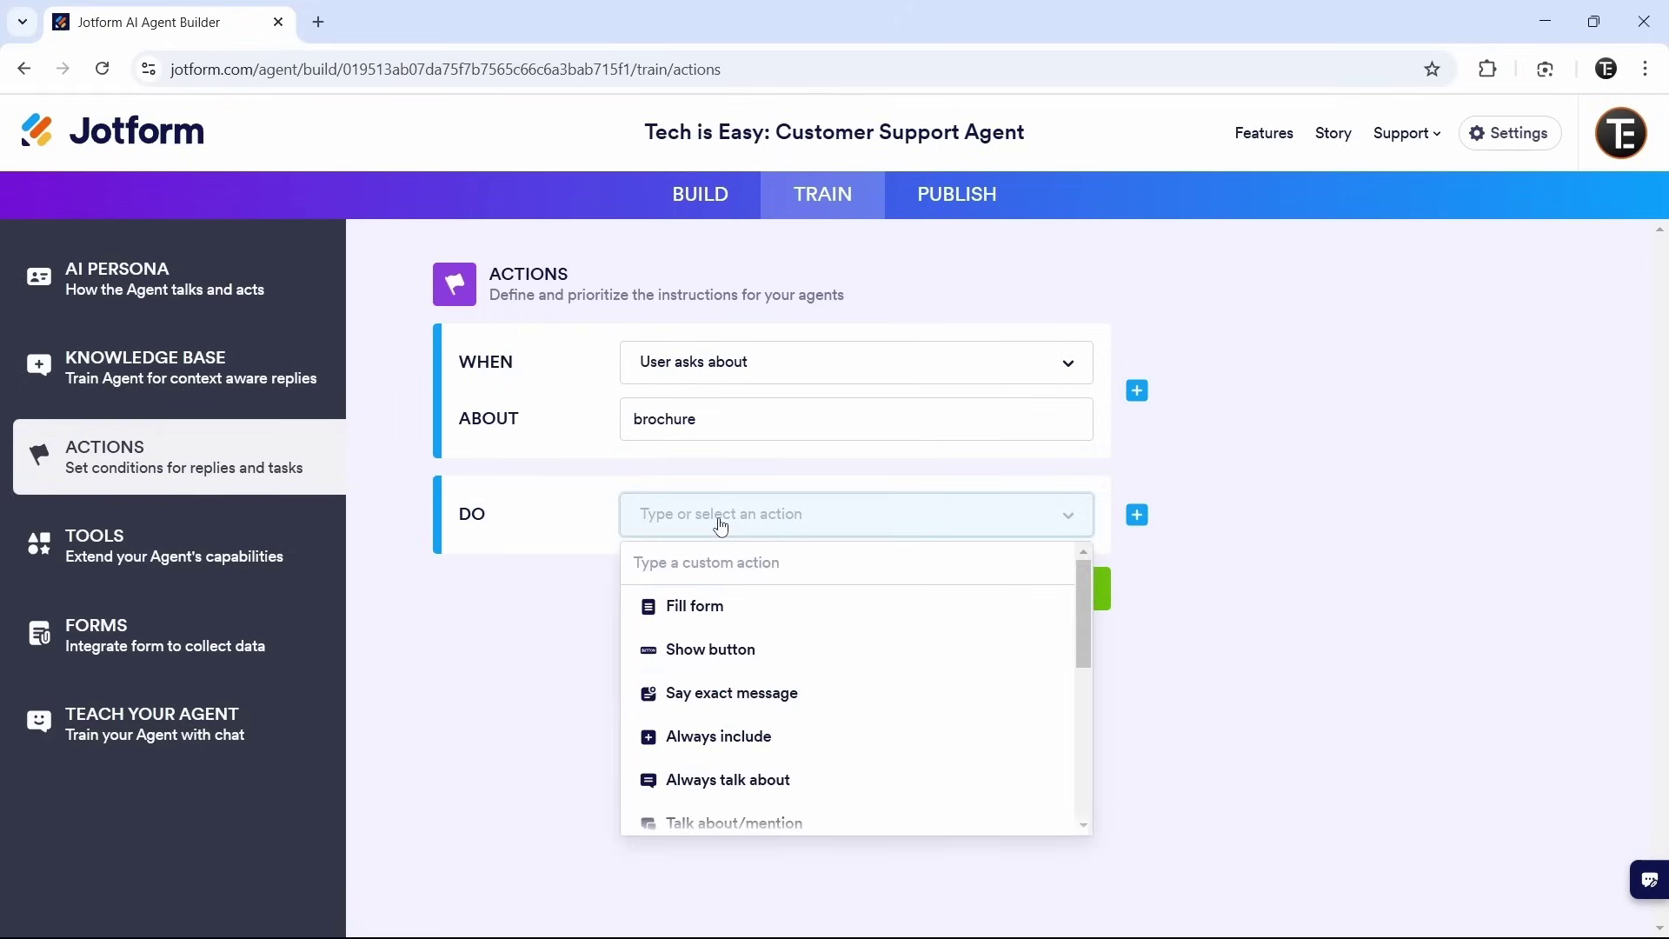
scroll(735, 695, down, 2)
scroll(734, 695, down, 3)
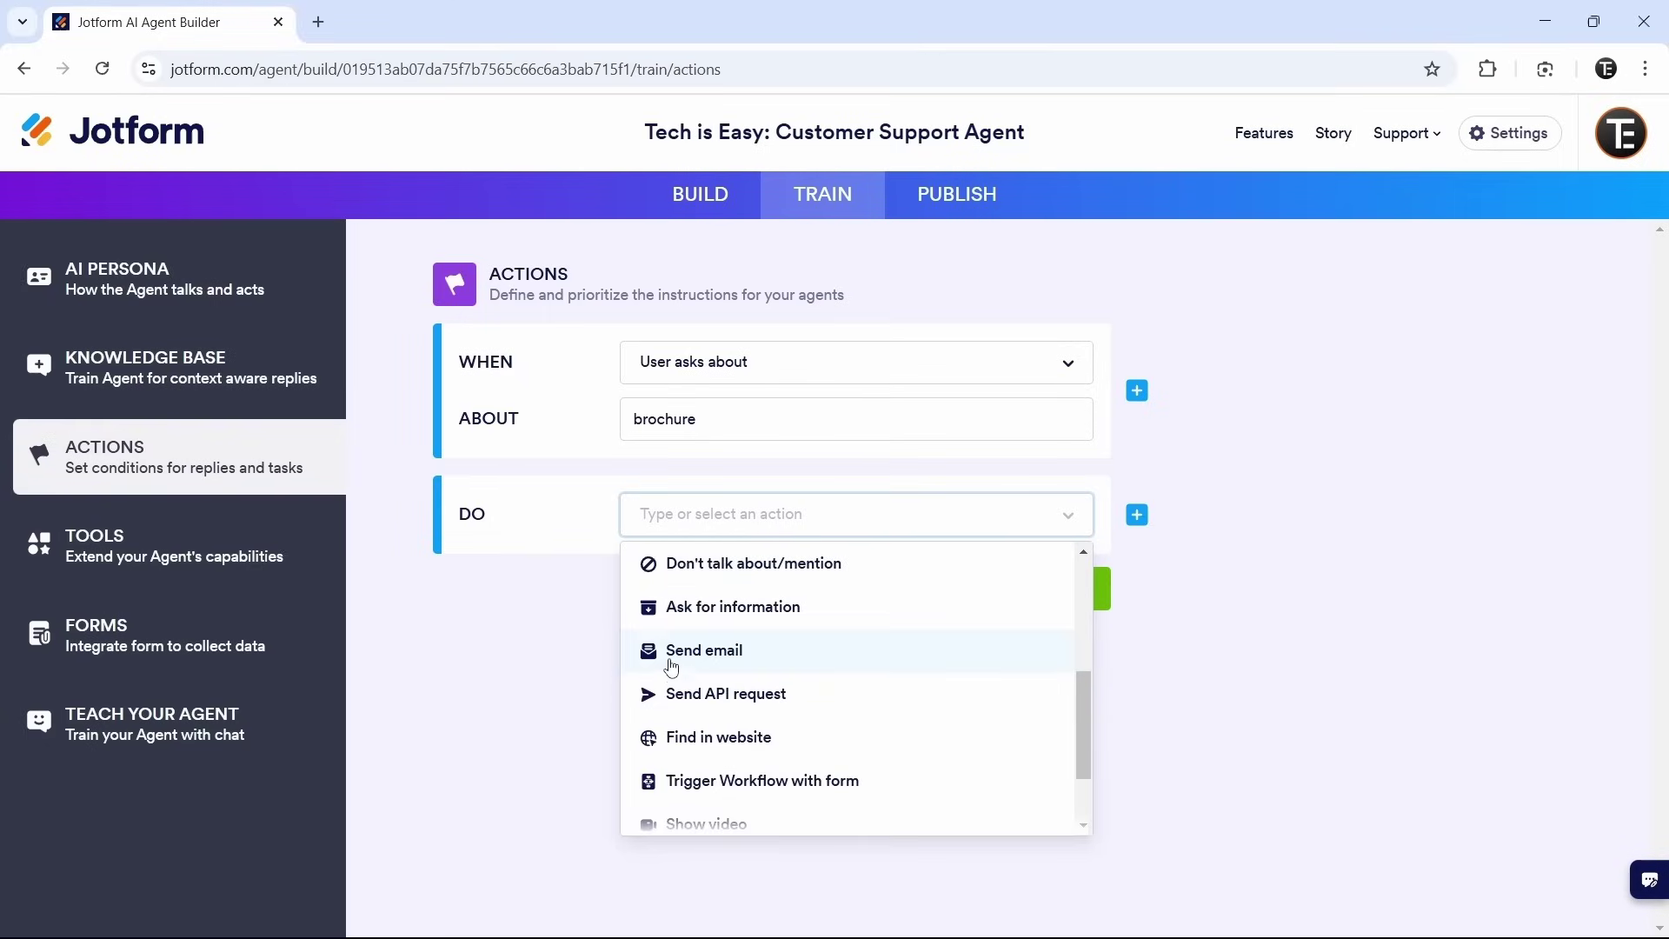
click(668, 656)
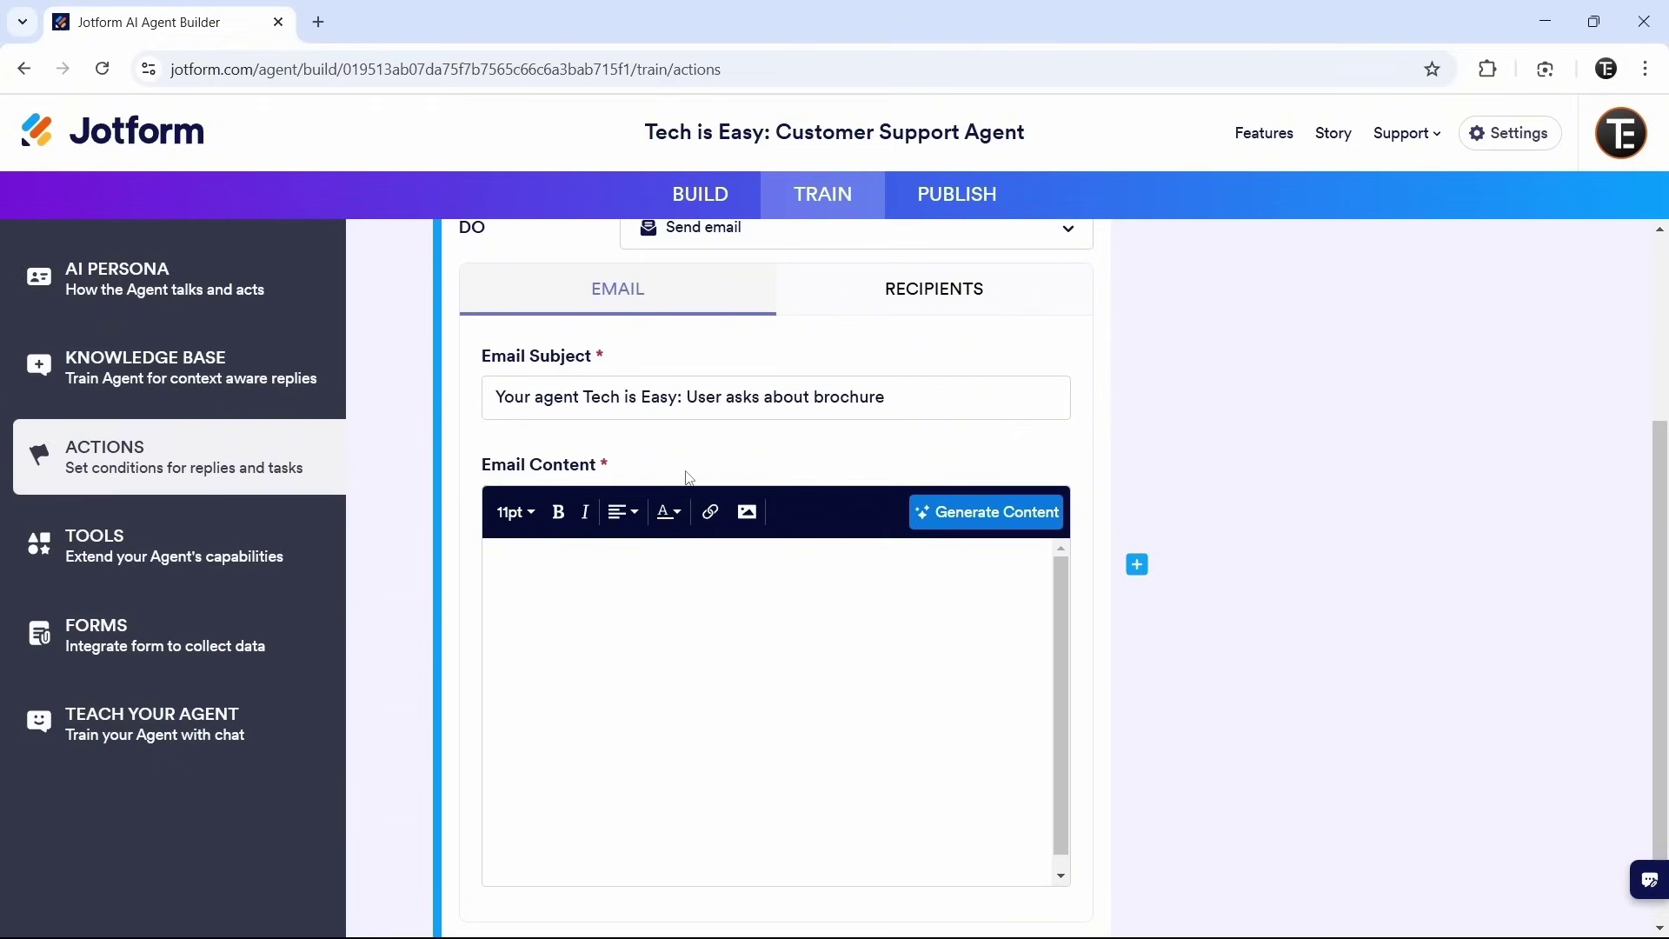
scroll(702, 488, down, 1)
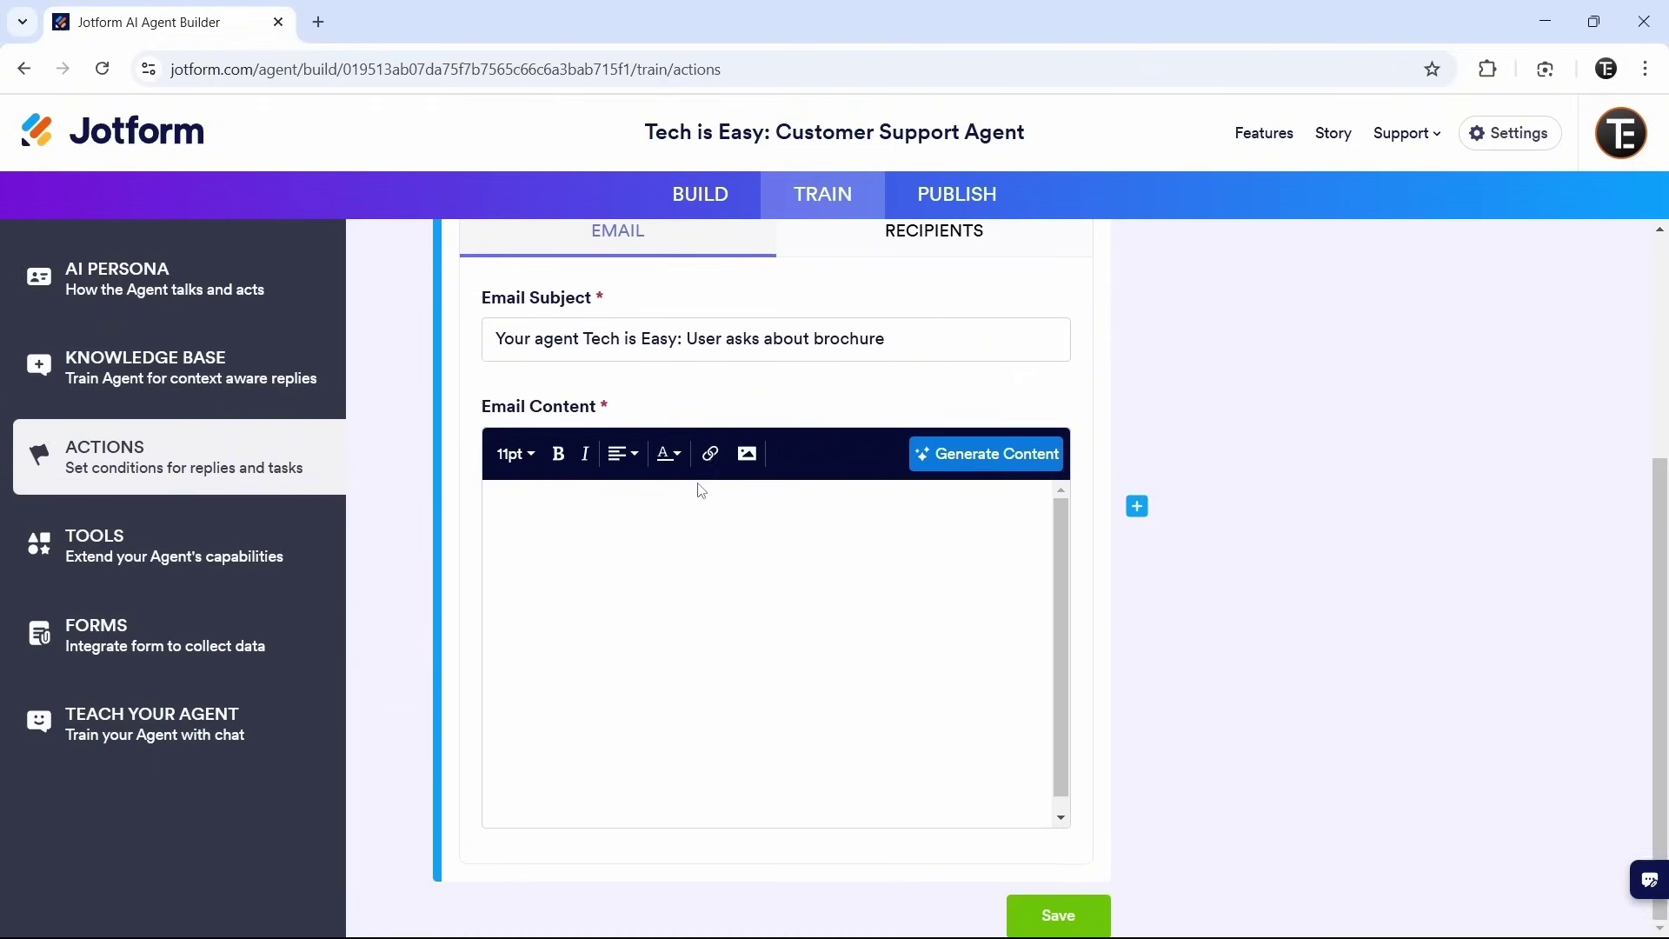
click(1074, 913)
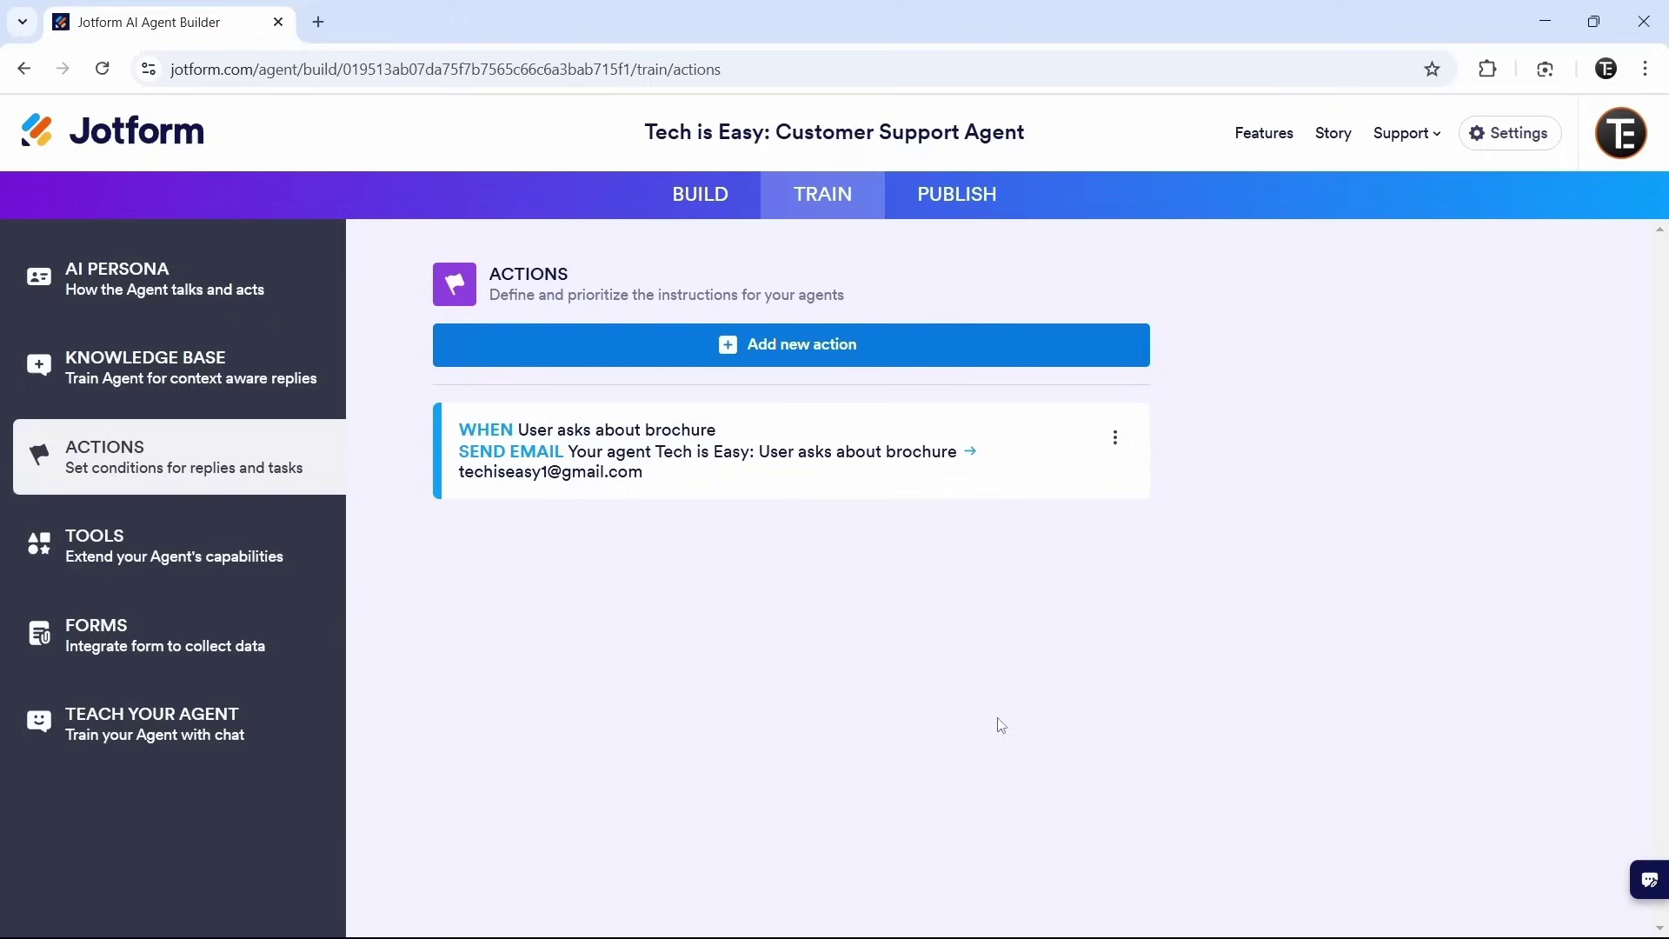
click(773, 352)
key(Escape)
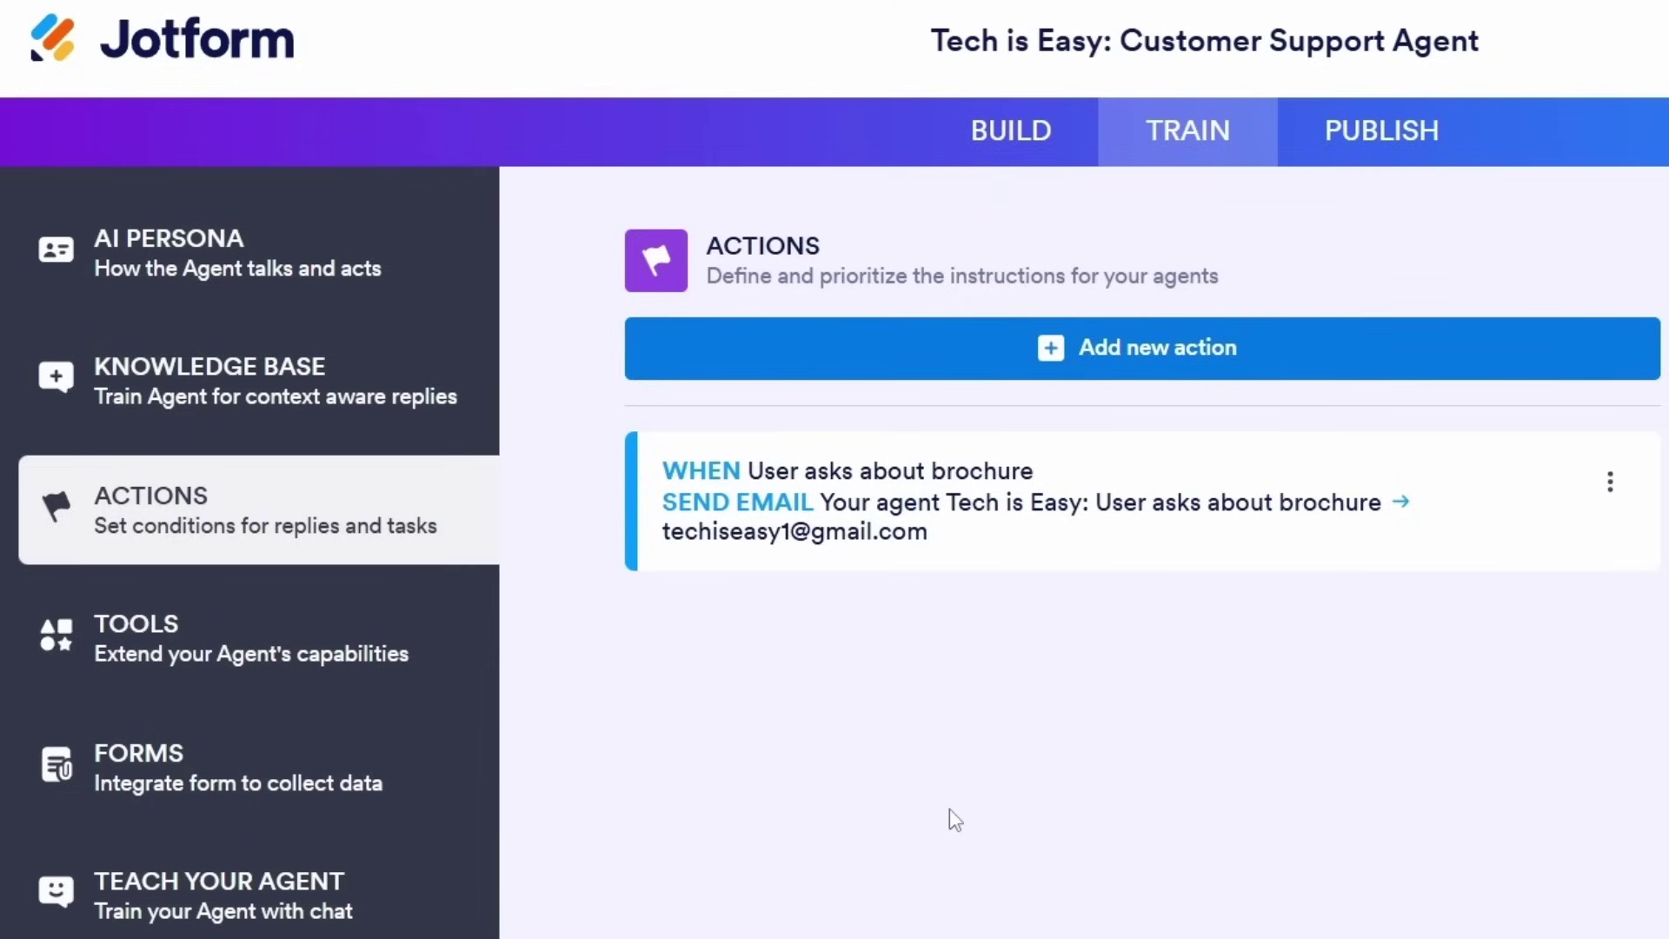
Open Tools, scan the list, and check the Find in Website settings before returning
click(321, 641)
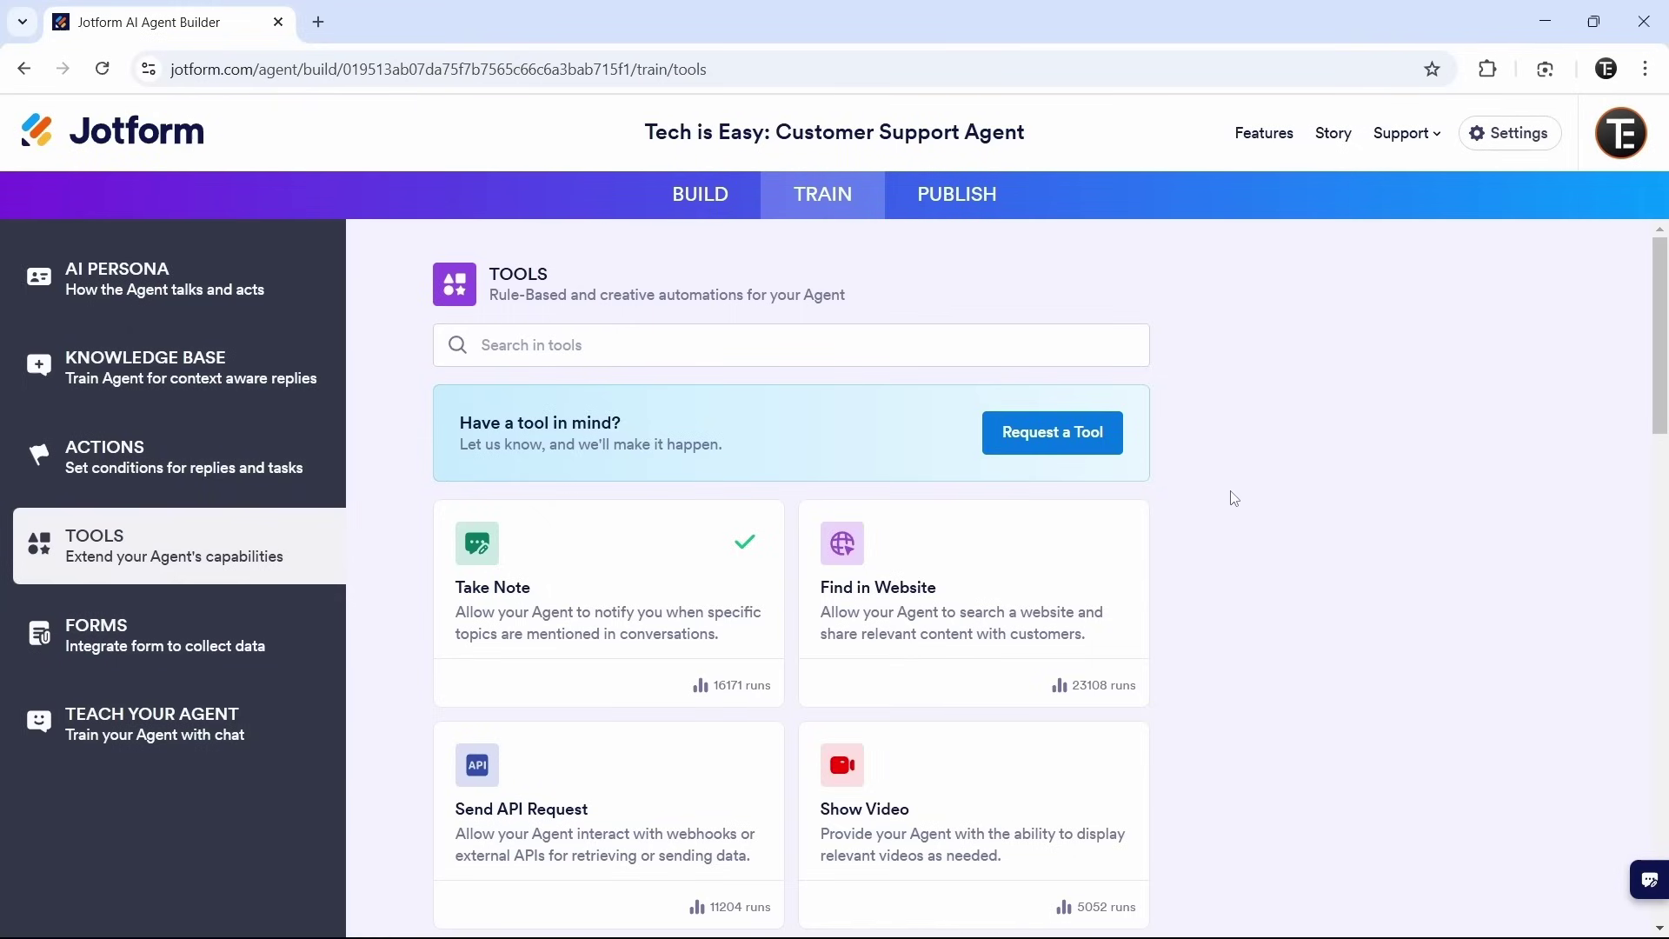
scroll(1235, 498, down, 20)
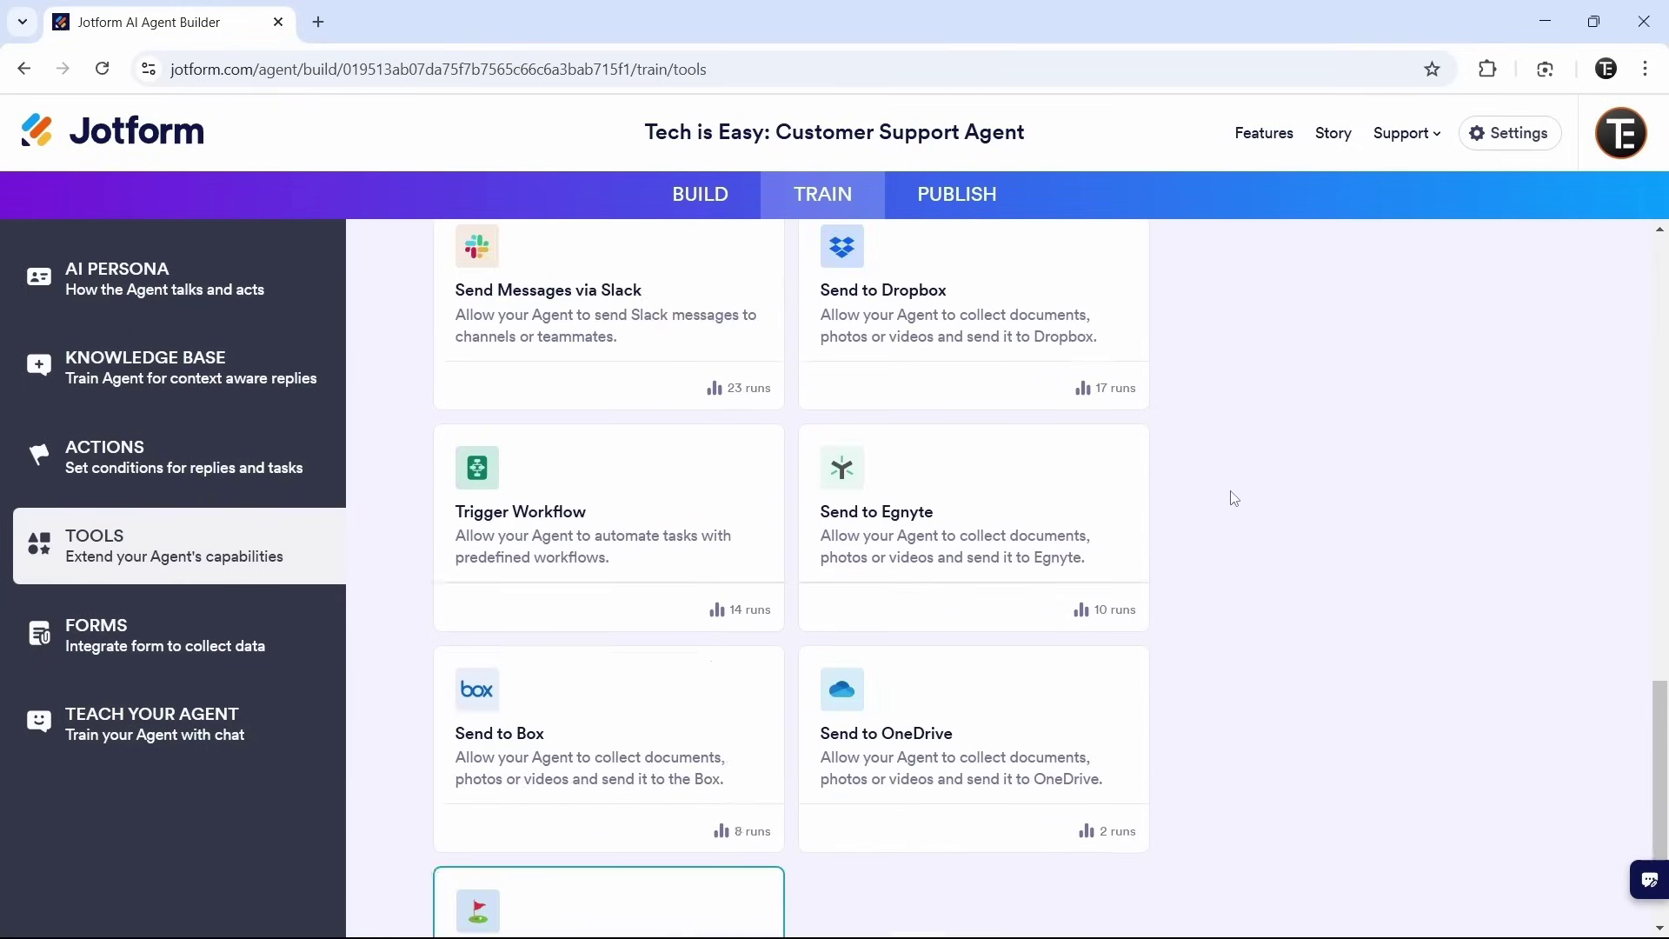
scroll(1235, 498, up, 20)
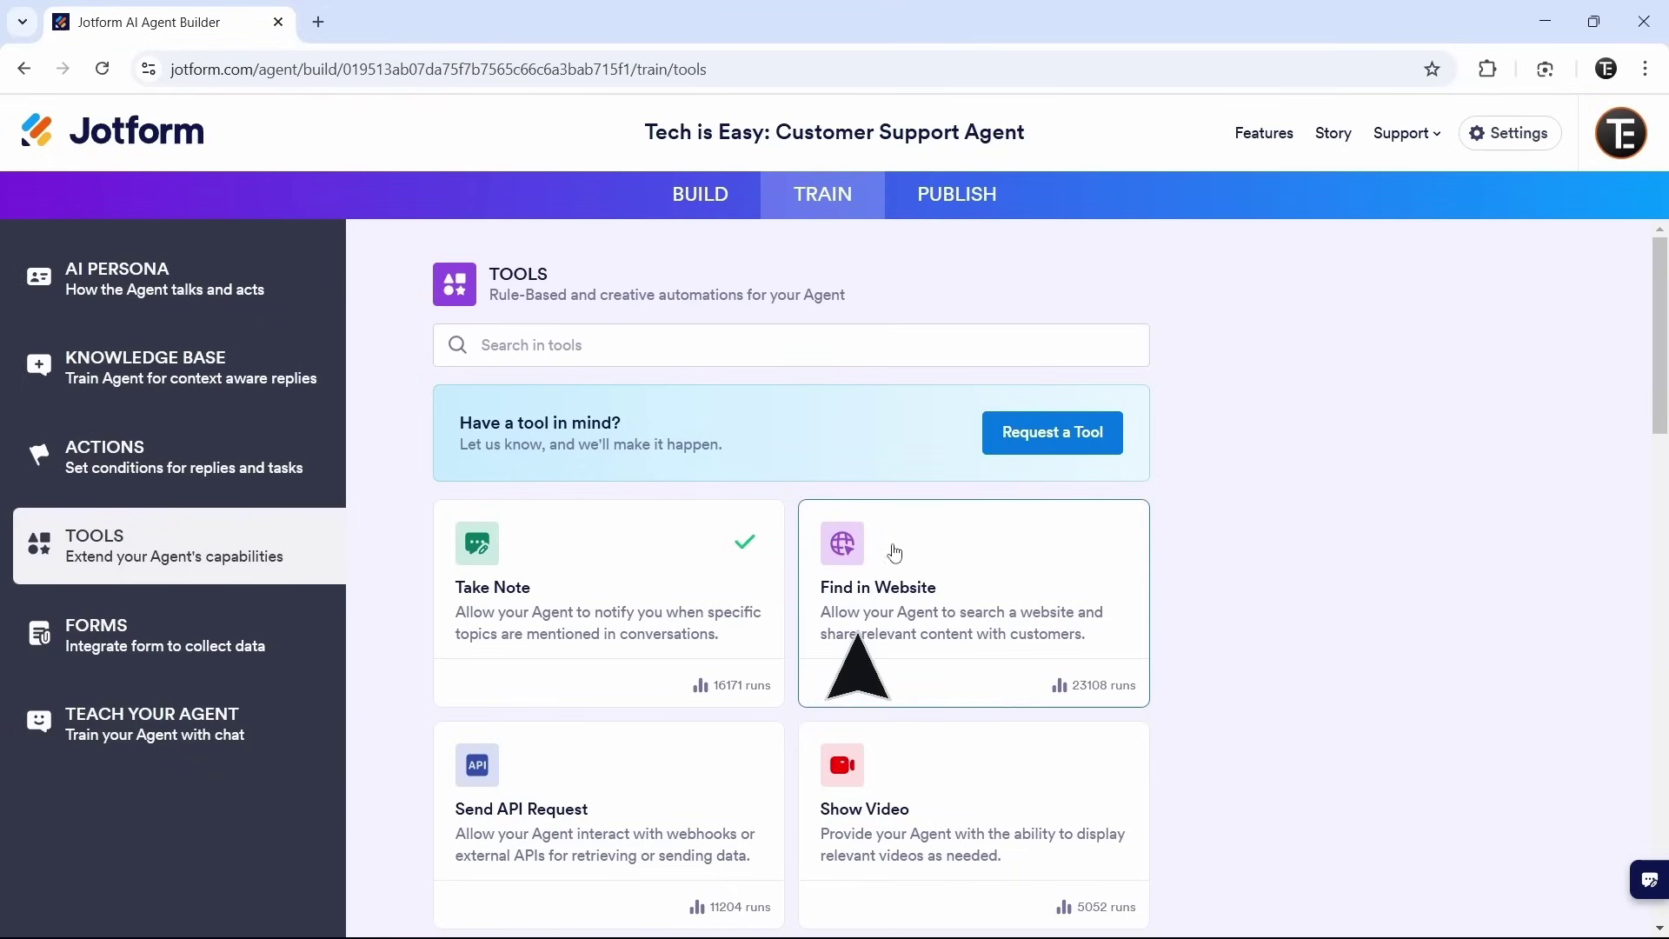
click(956, 565)
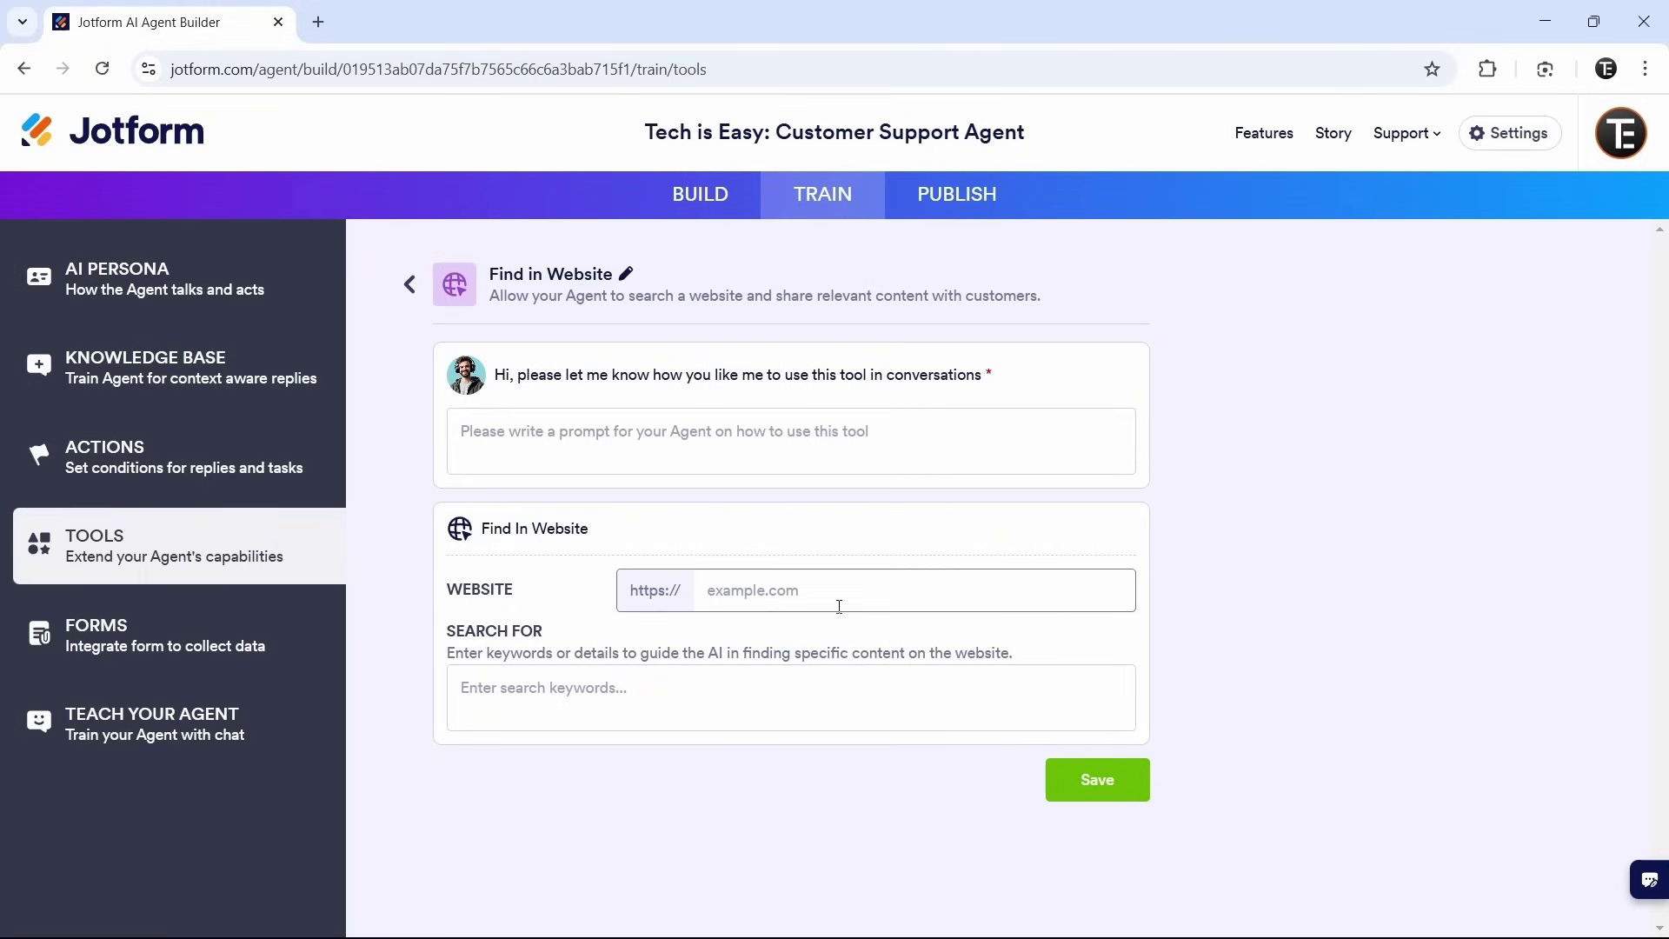
click(1166, 570)
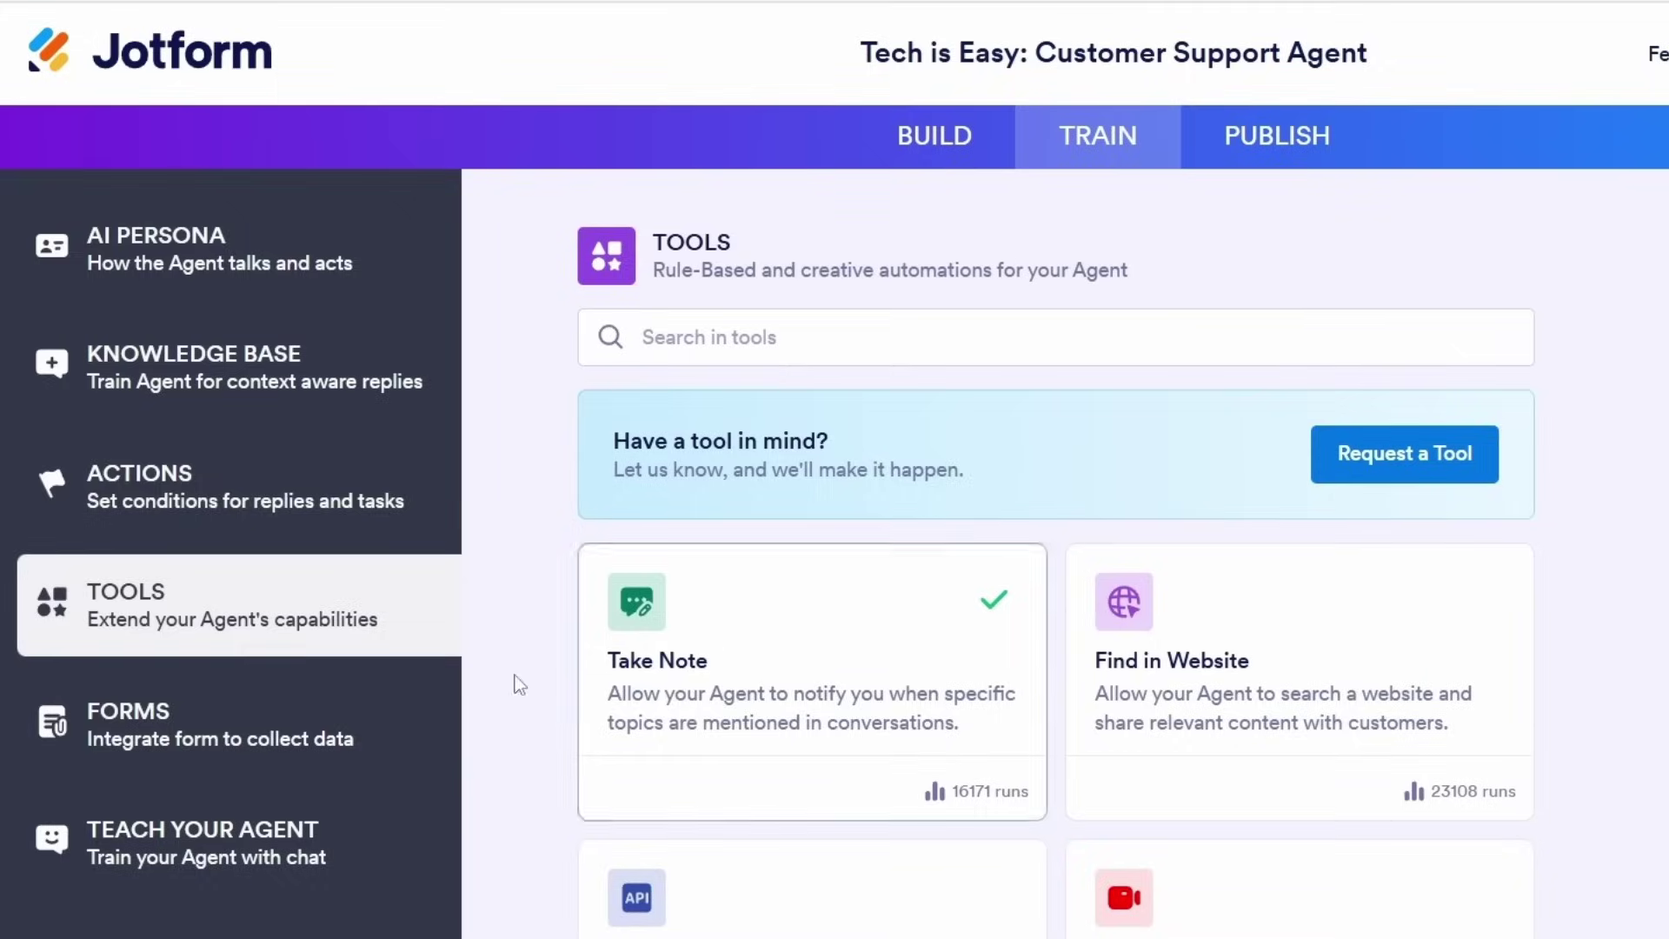
Open FORMS in the Train sidebar, which shows no connected forms yet
click(248, 729)
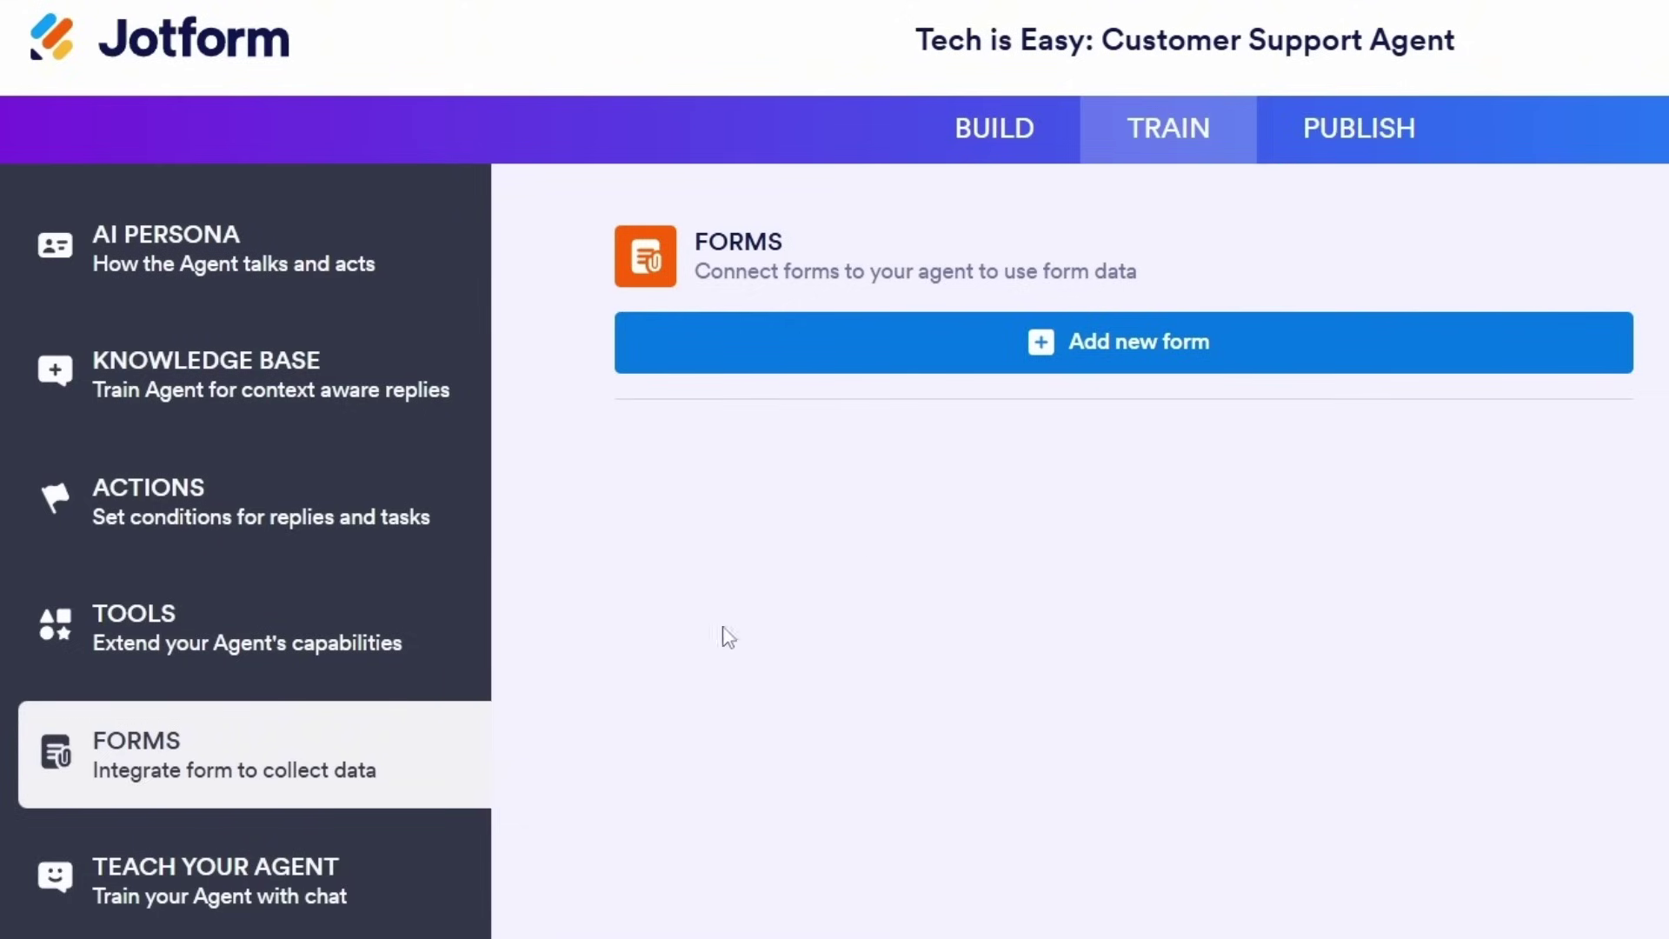
In Teach Your Agent, ask 'i want to return my clothes what should i do', request shorter answers, and accept the persona update
click(353, 885)
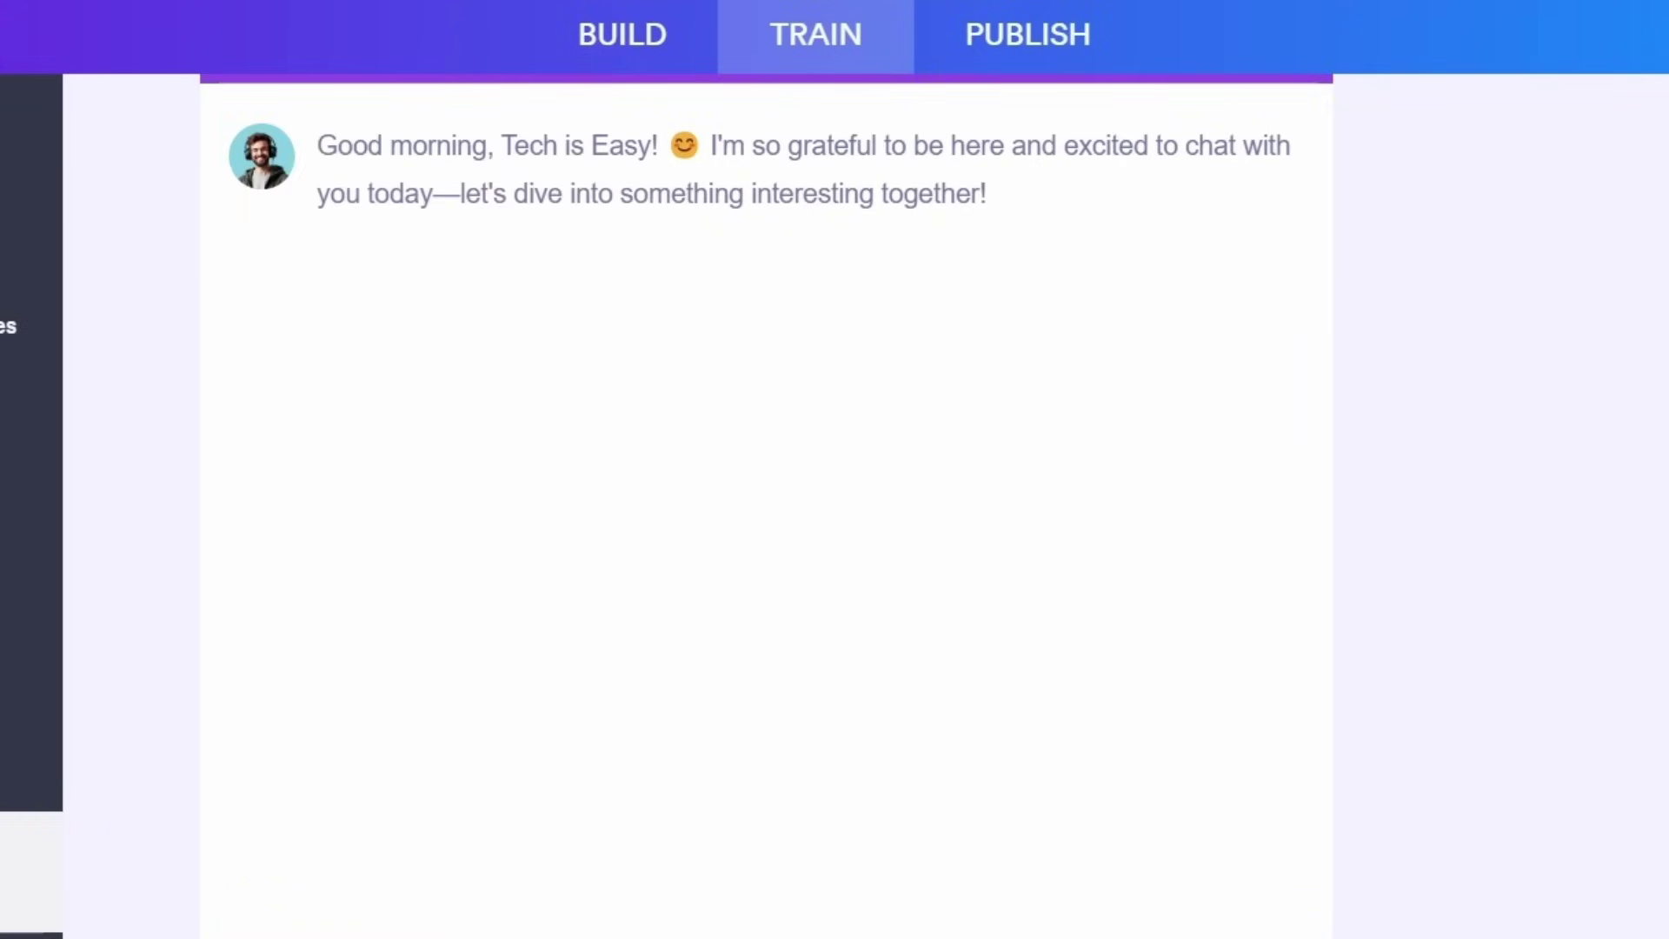
text(i want to return my clothes what should i do)
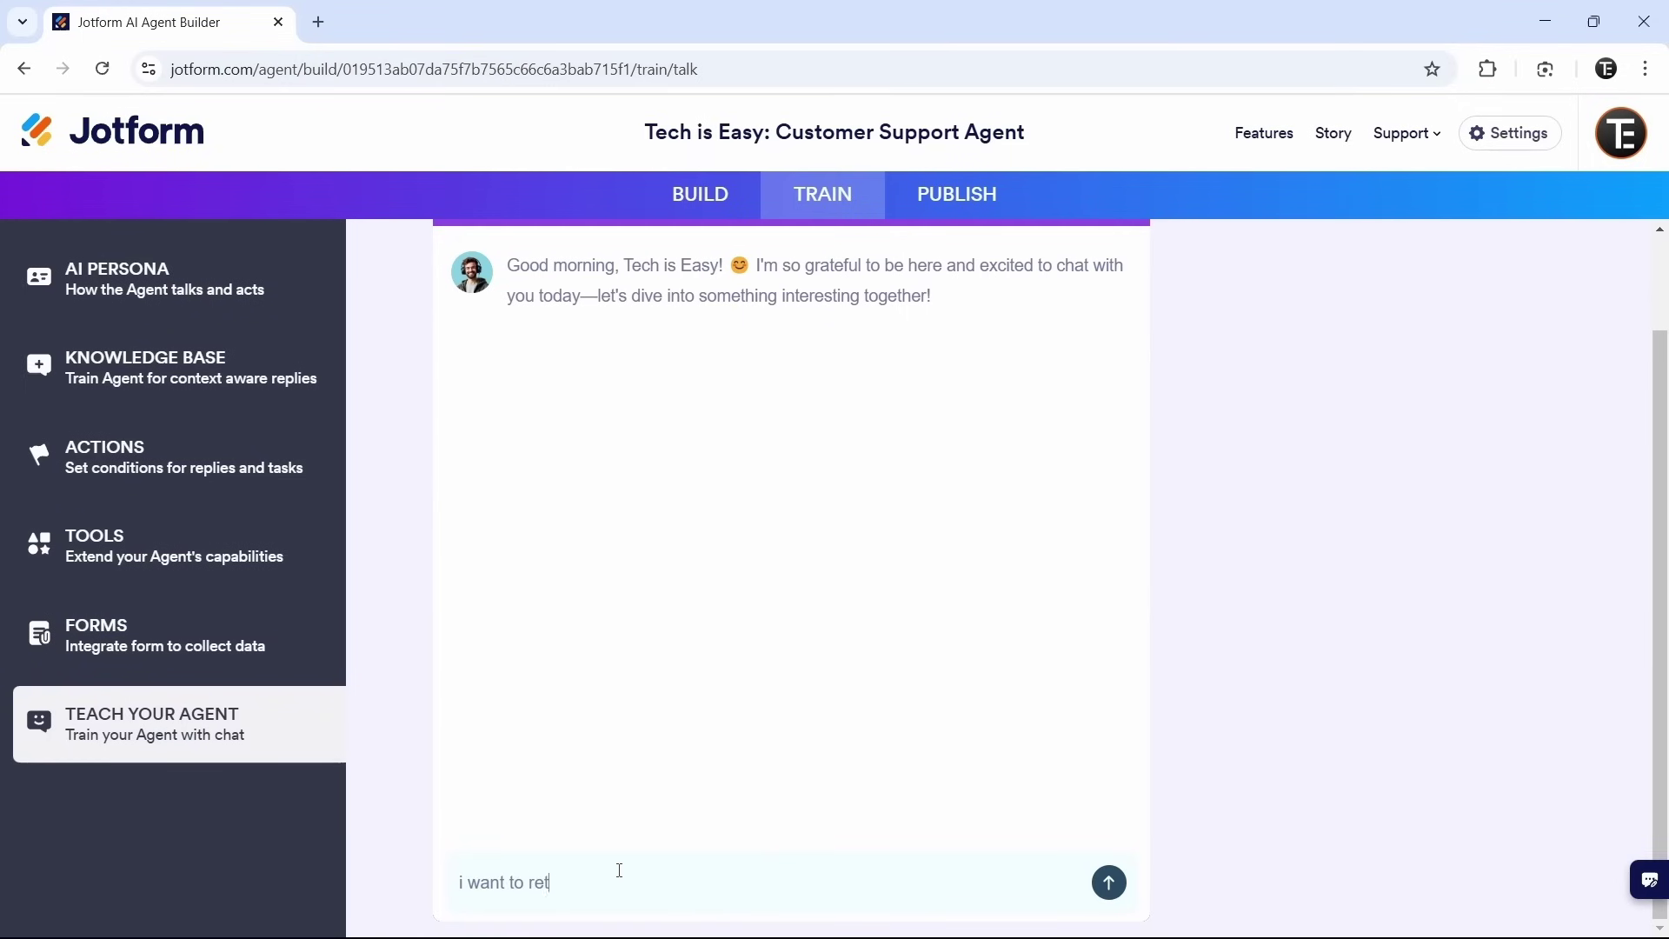
key(Return)
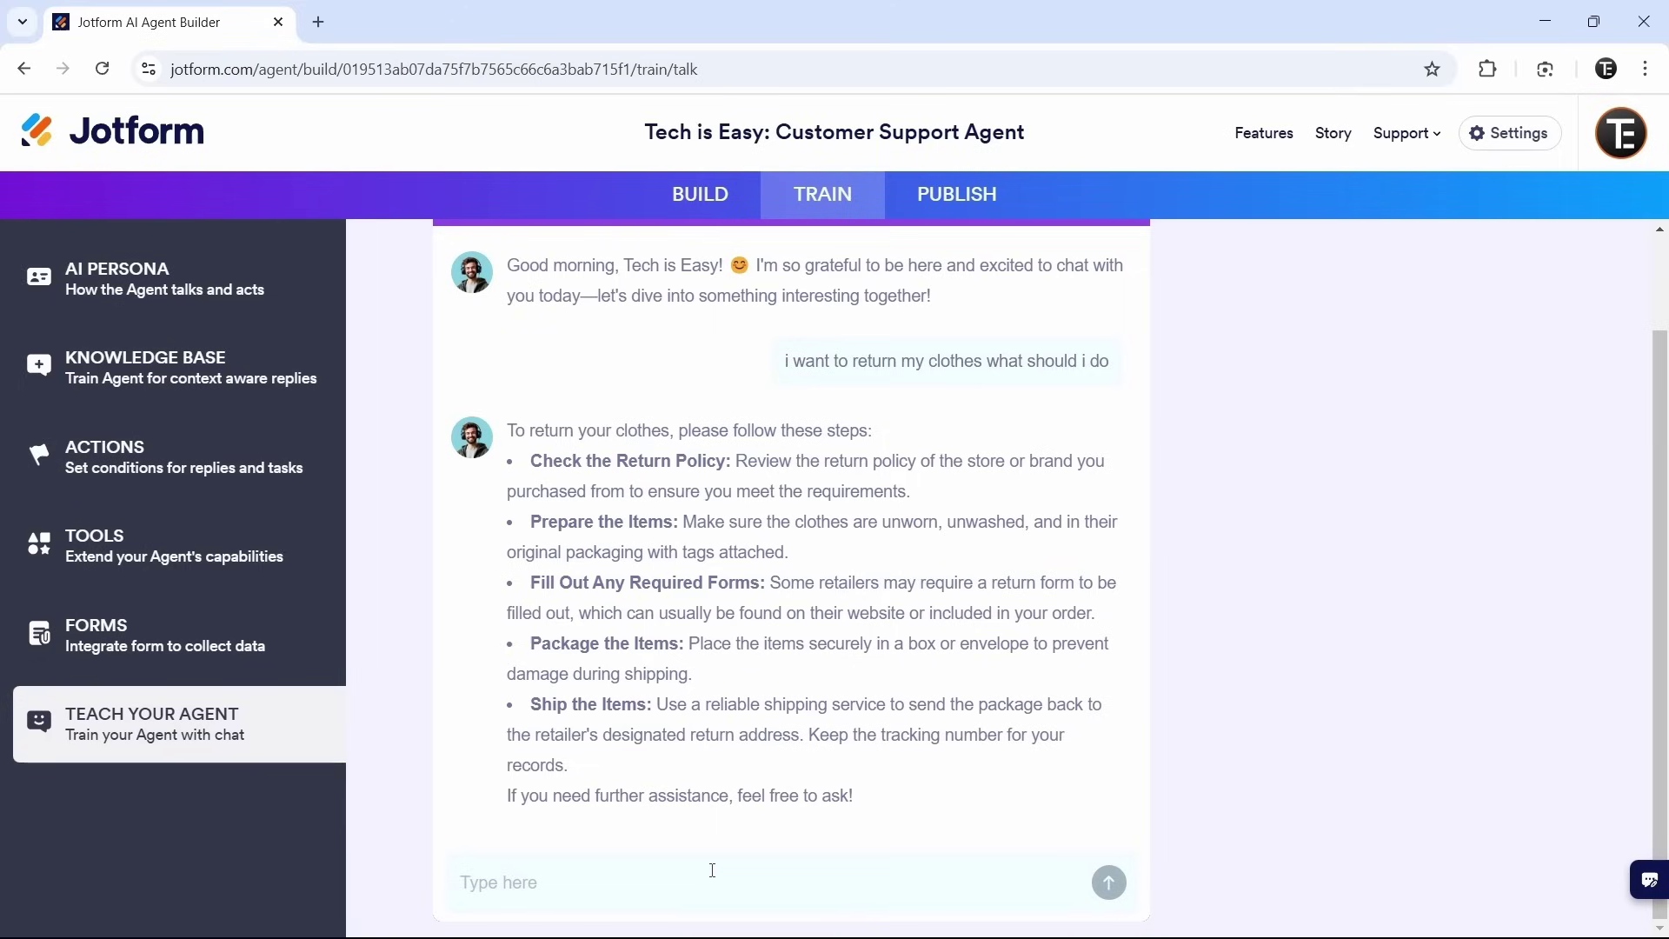
text(next time provide)
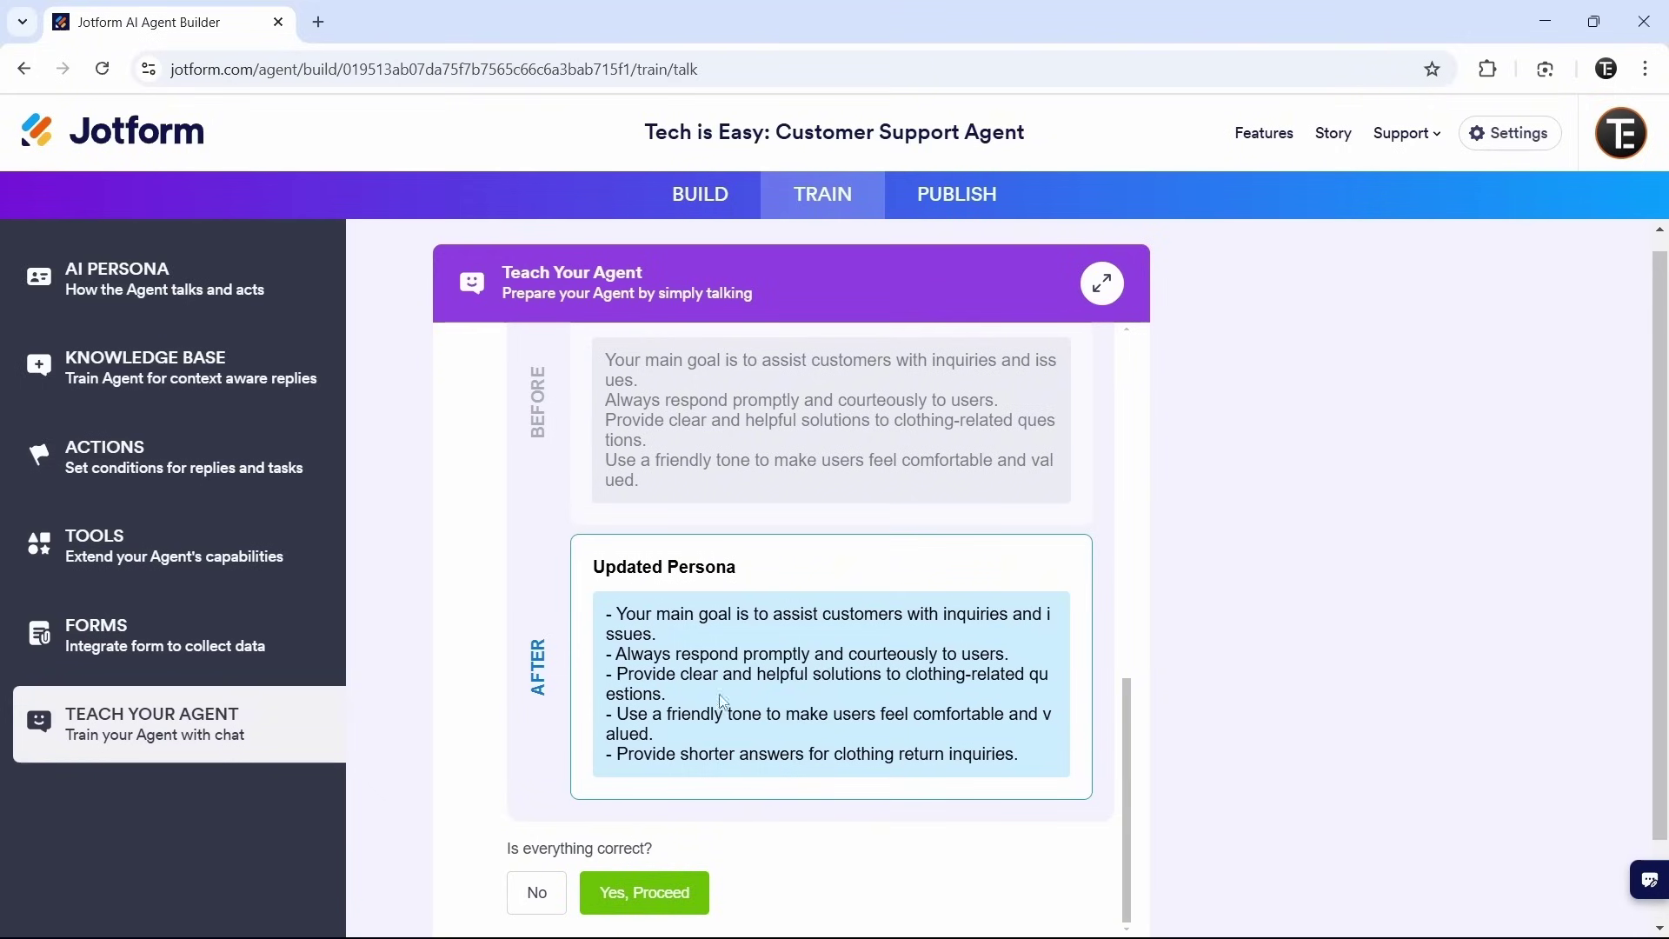
click(655, 901)
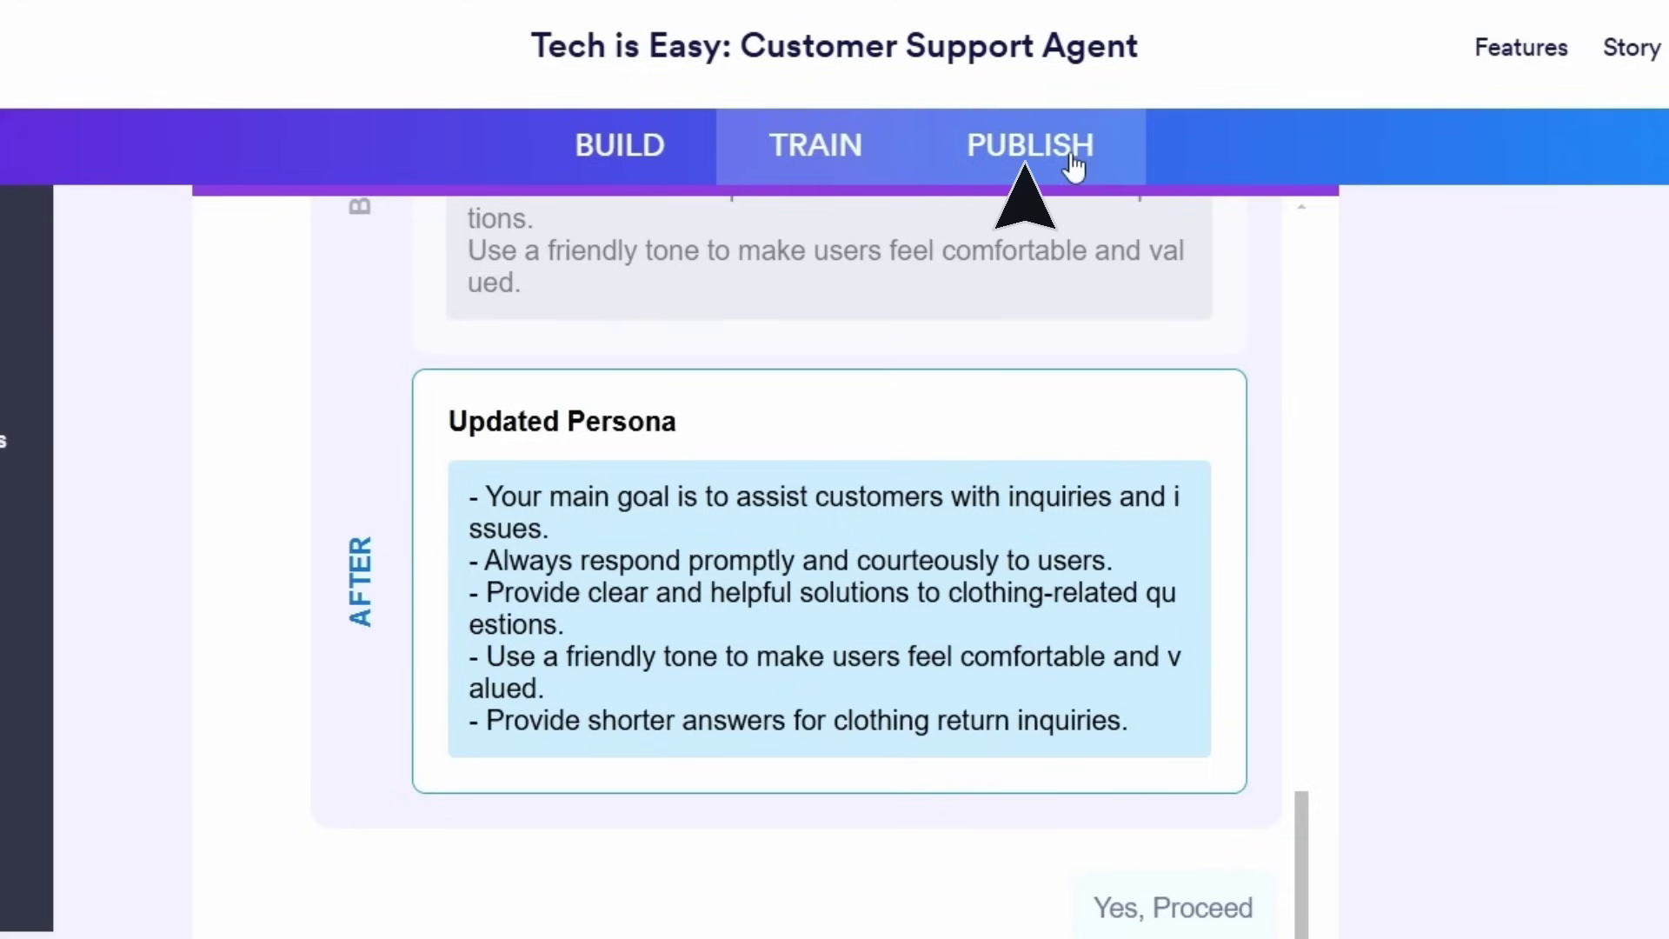
Copy the agent's direct share link from Quick Share on the Publish page
click(1018, 164)
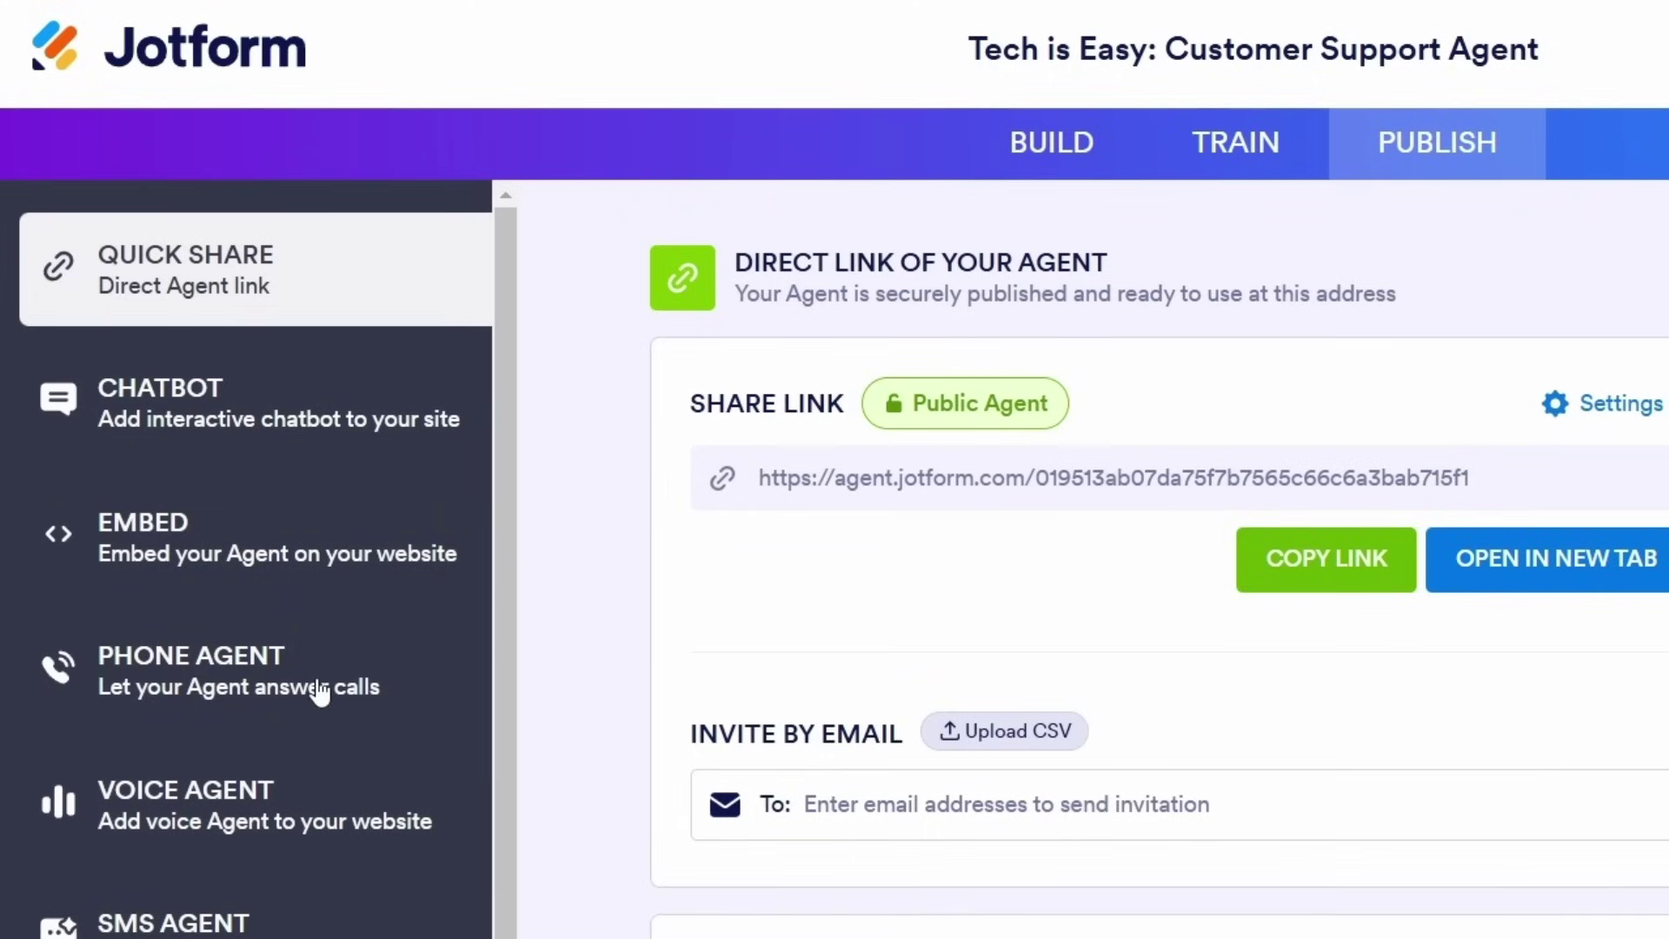
scroll(321, 690, down, 1)
scroll(321, 689, up, 1)
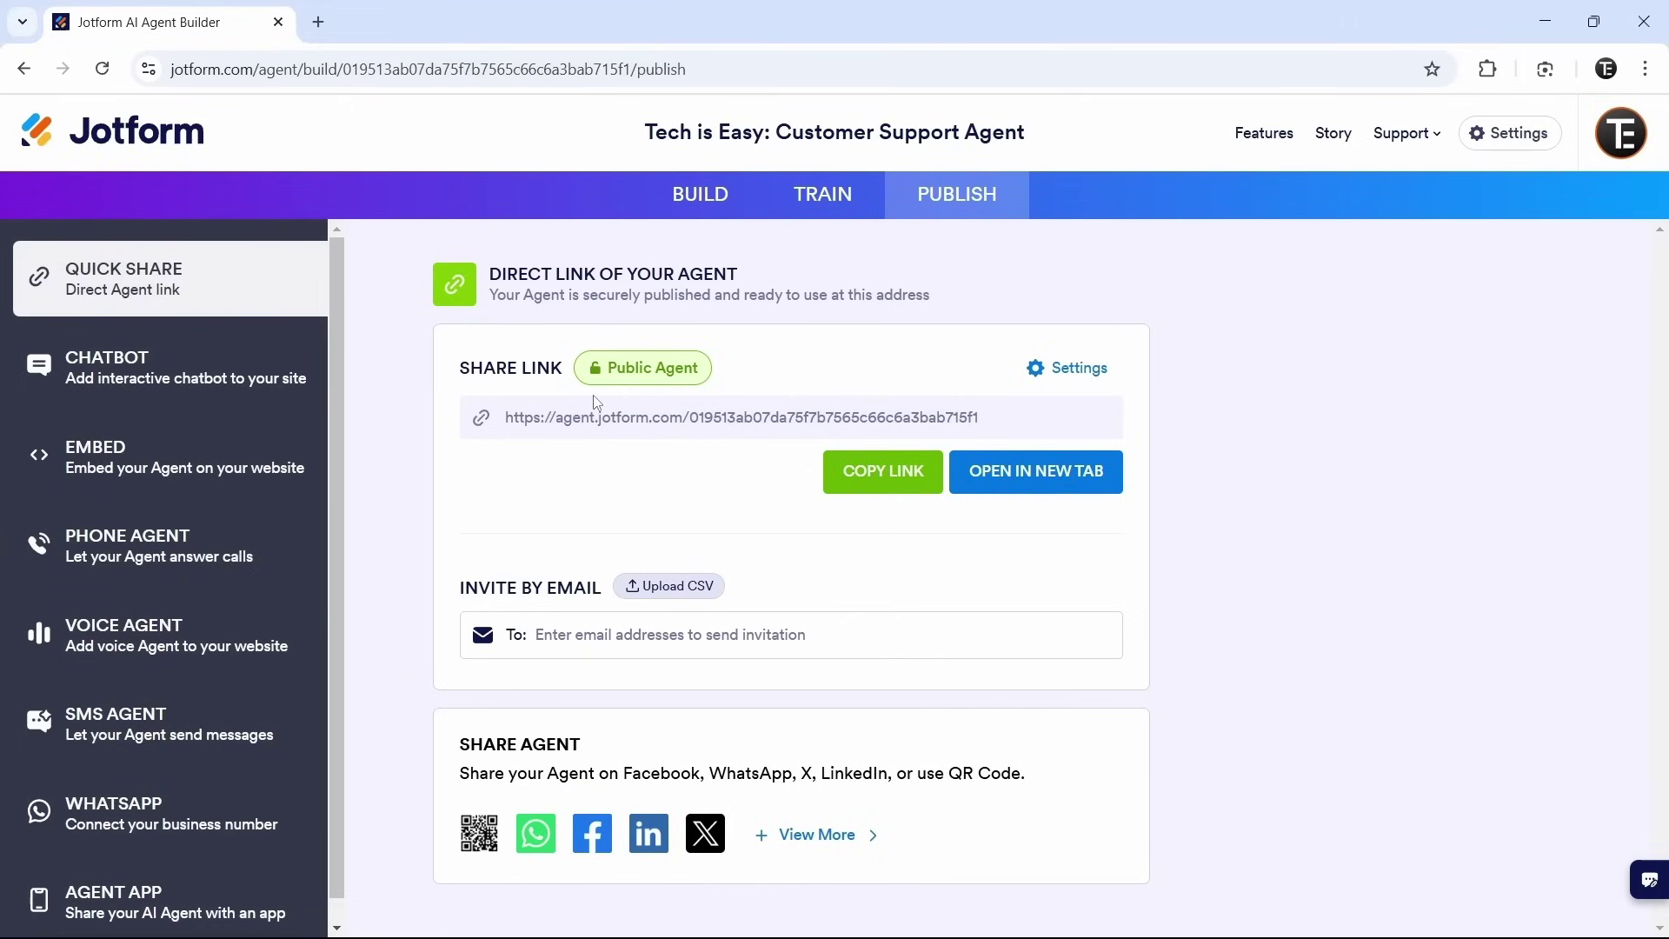
click(879, 478)
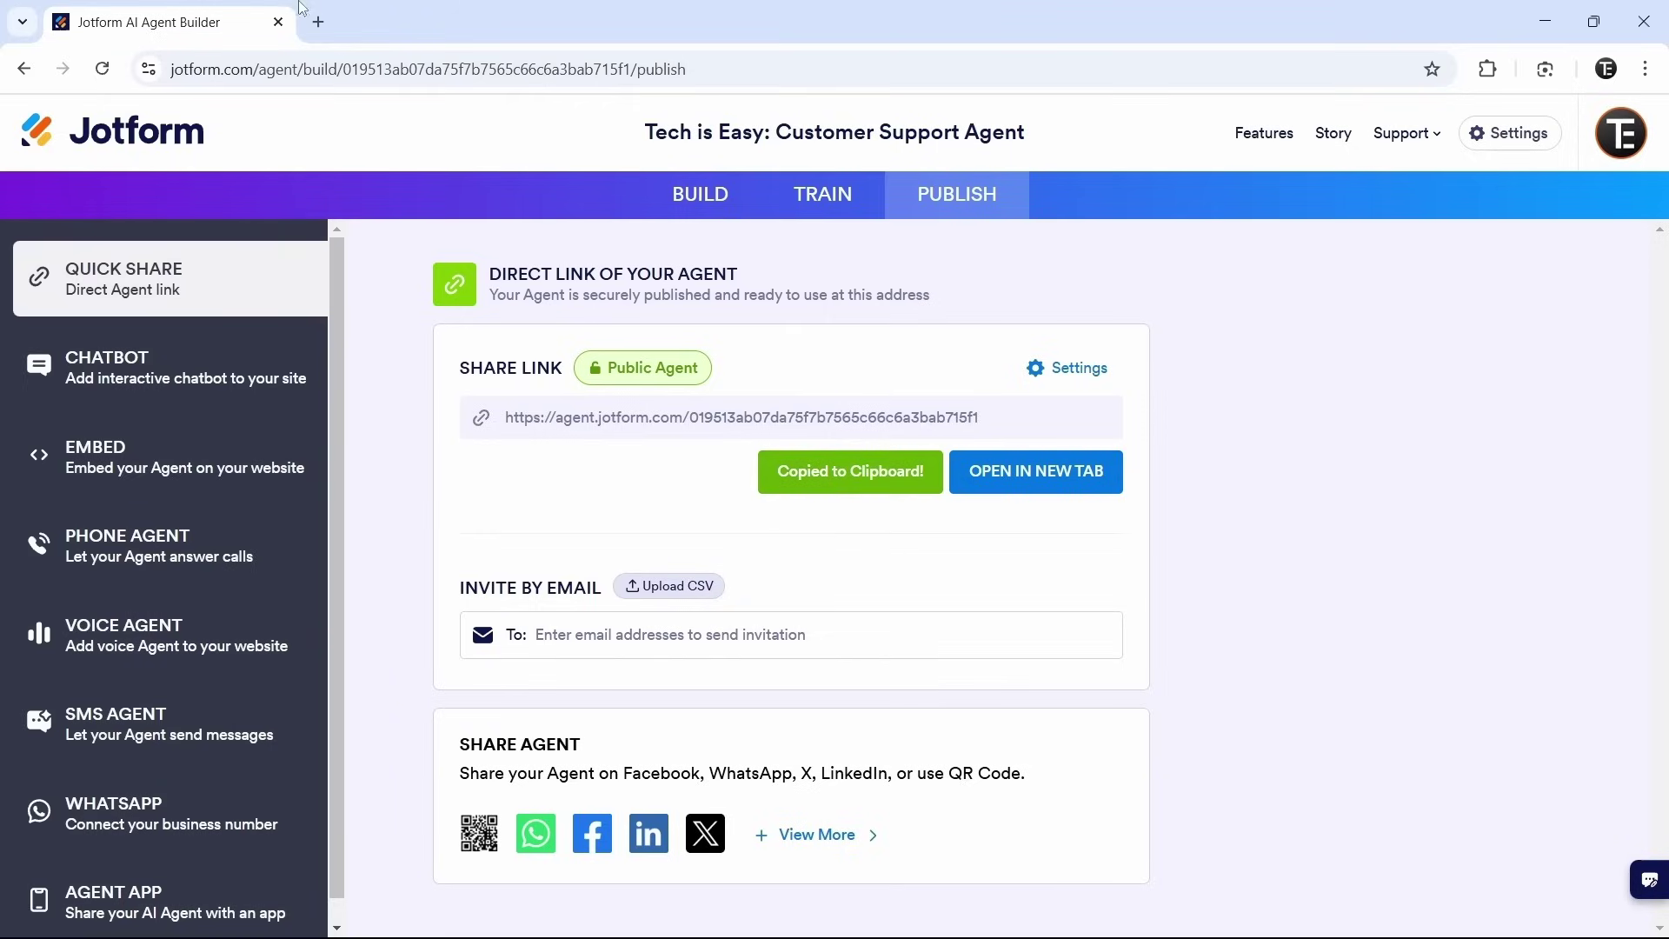
Load the copied agent link in a new browser tab to preview the Tech is Easy chat, then close it
click(318, 22)
text(https://agent.jotform.com/019513ab07da75f7b7565c66c6a3bab715f1)
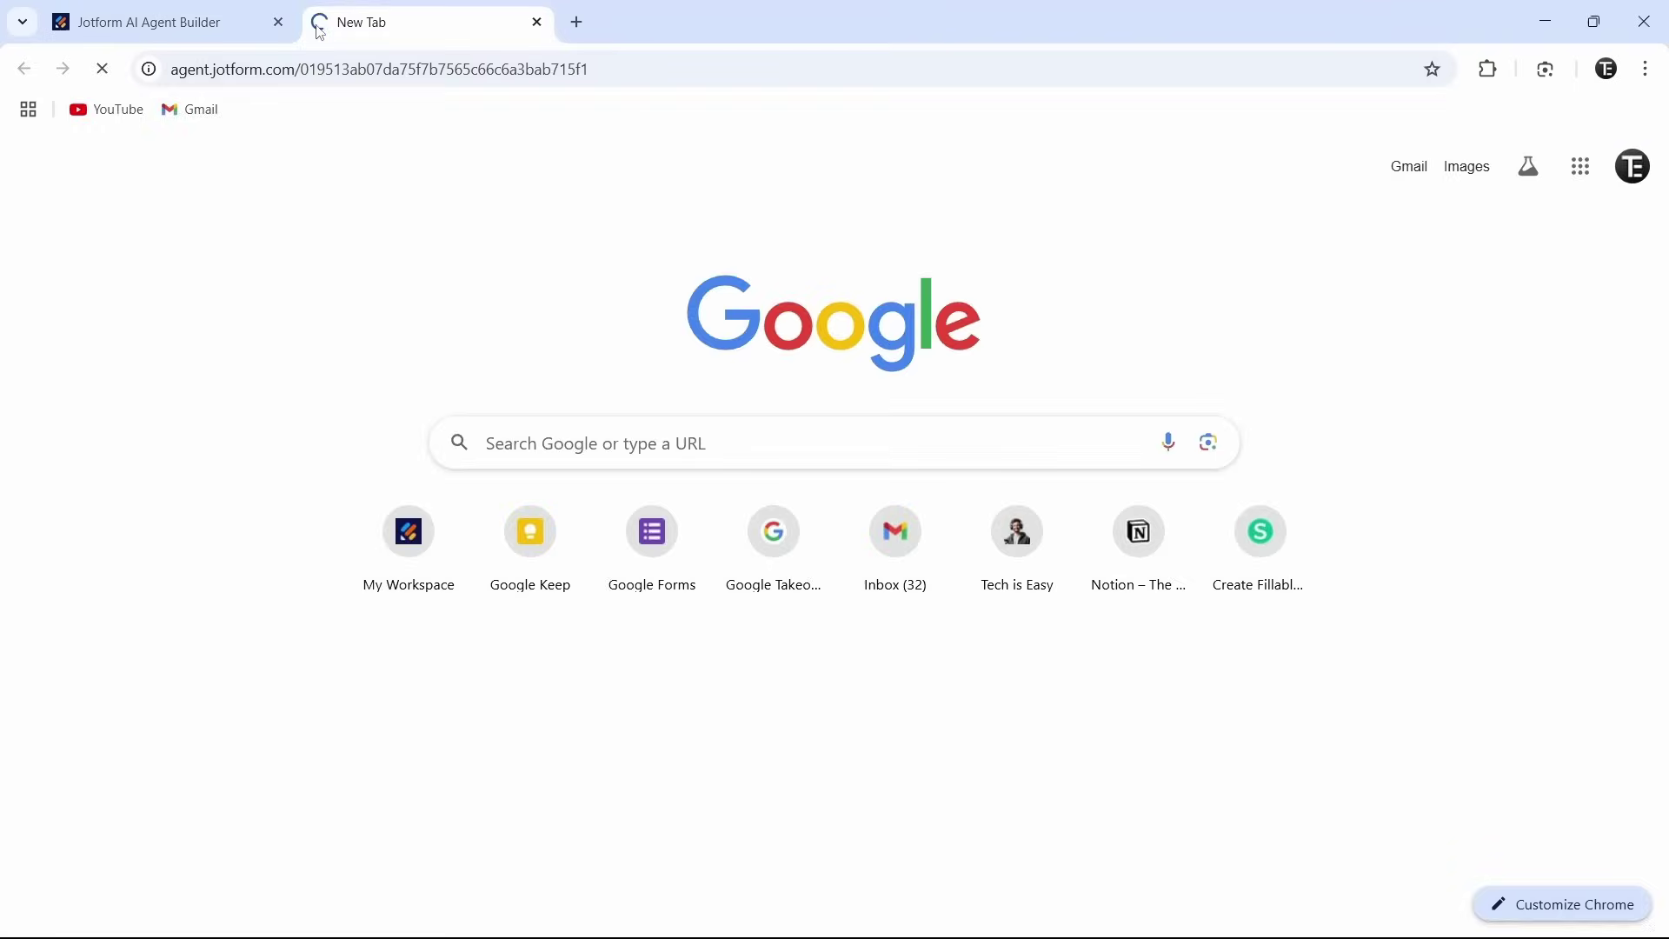
key(Return)
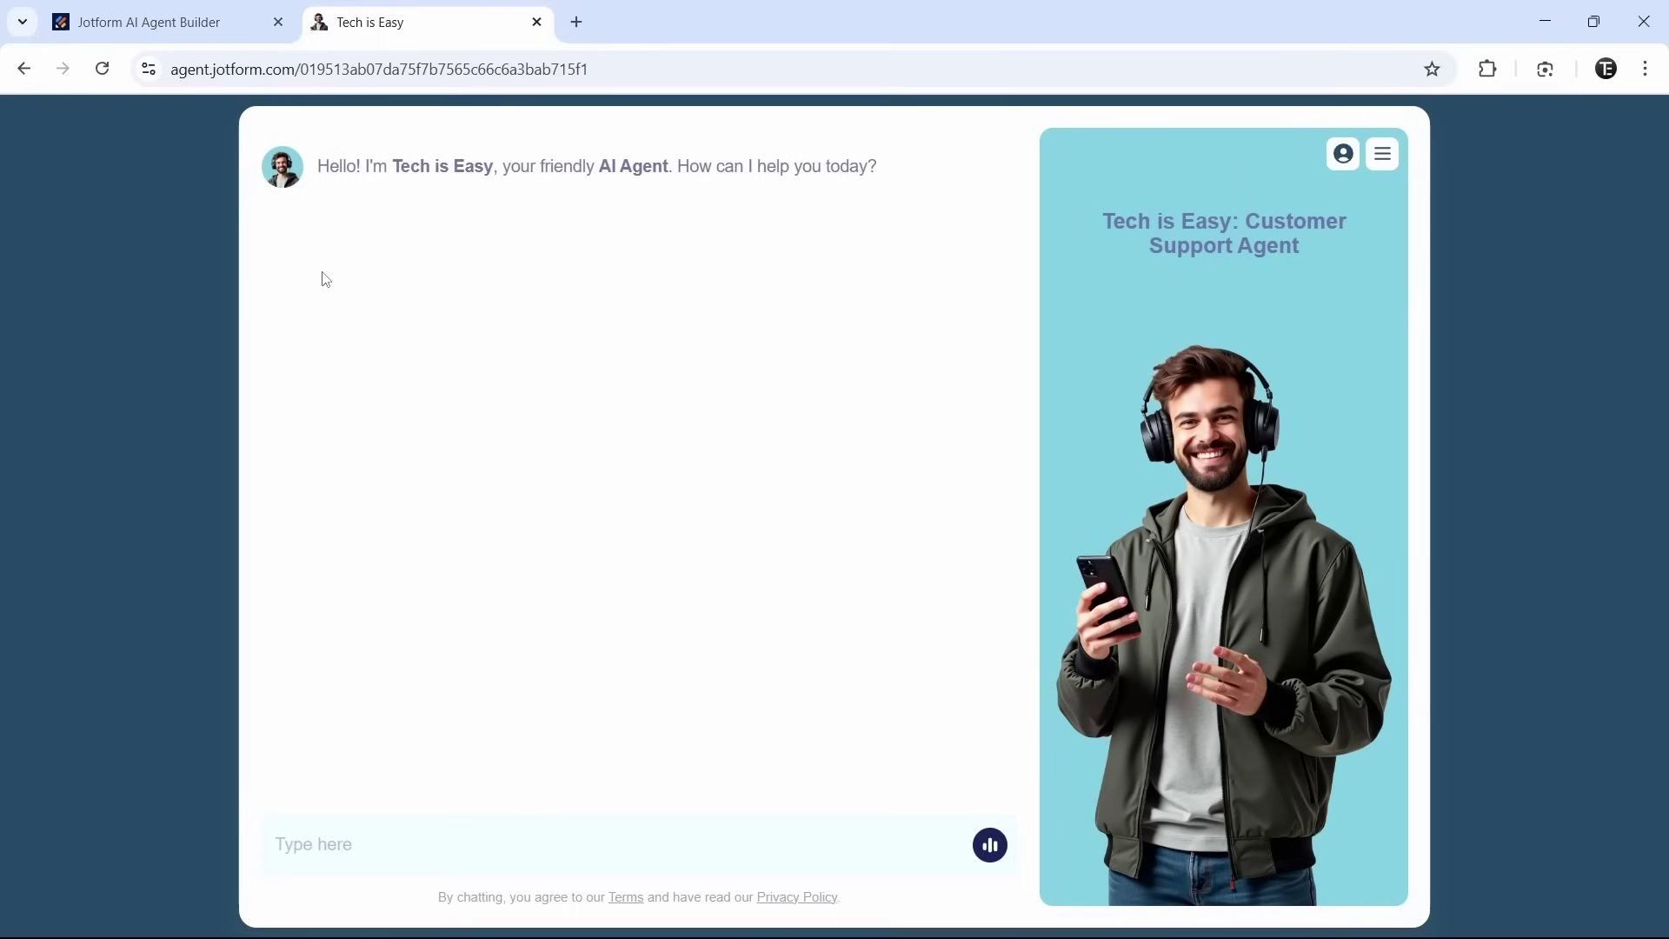
key(ctrl+w)
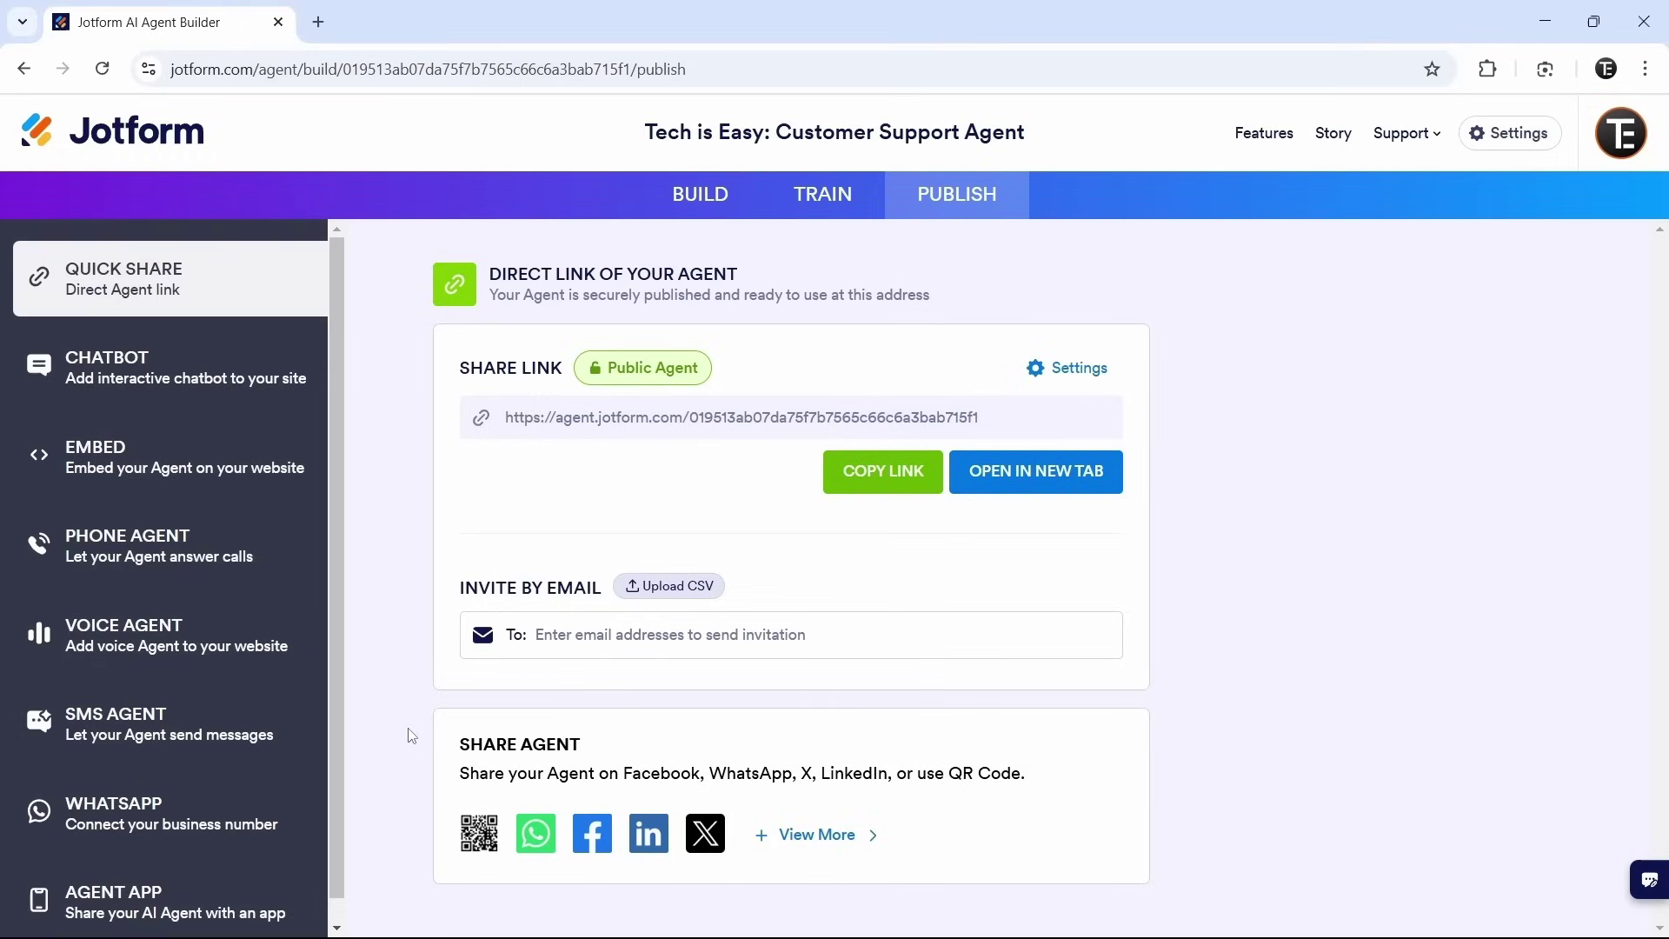
click(98, 461)
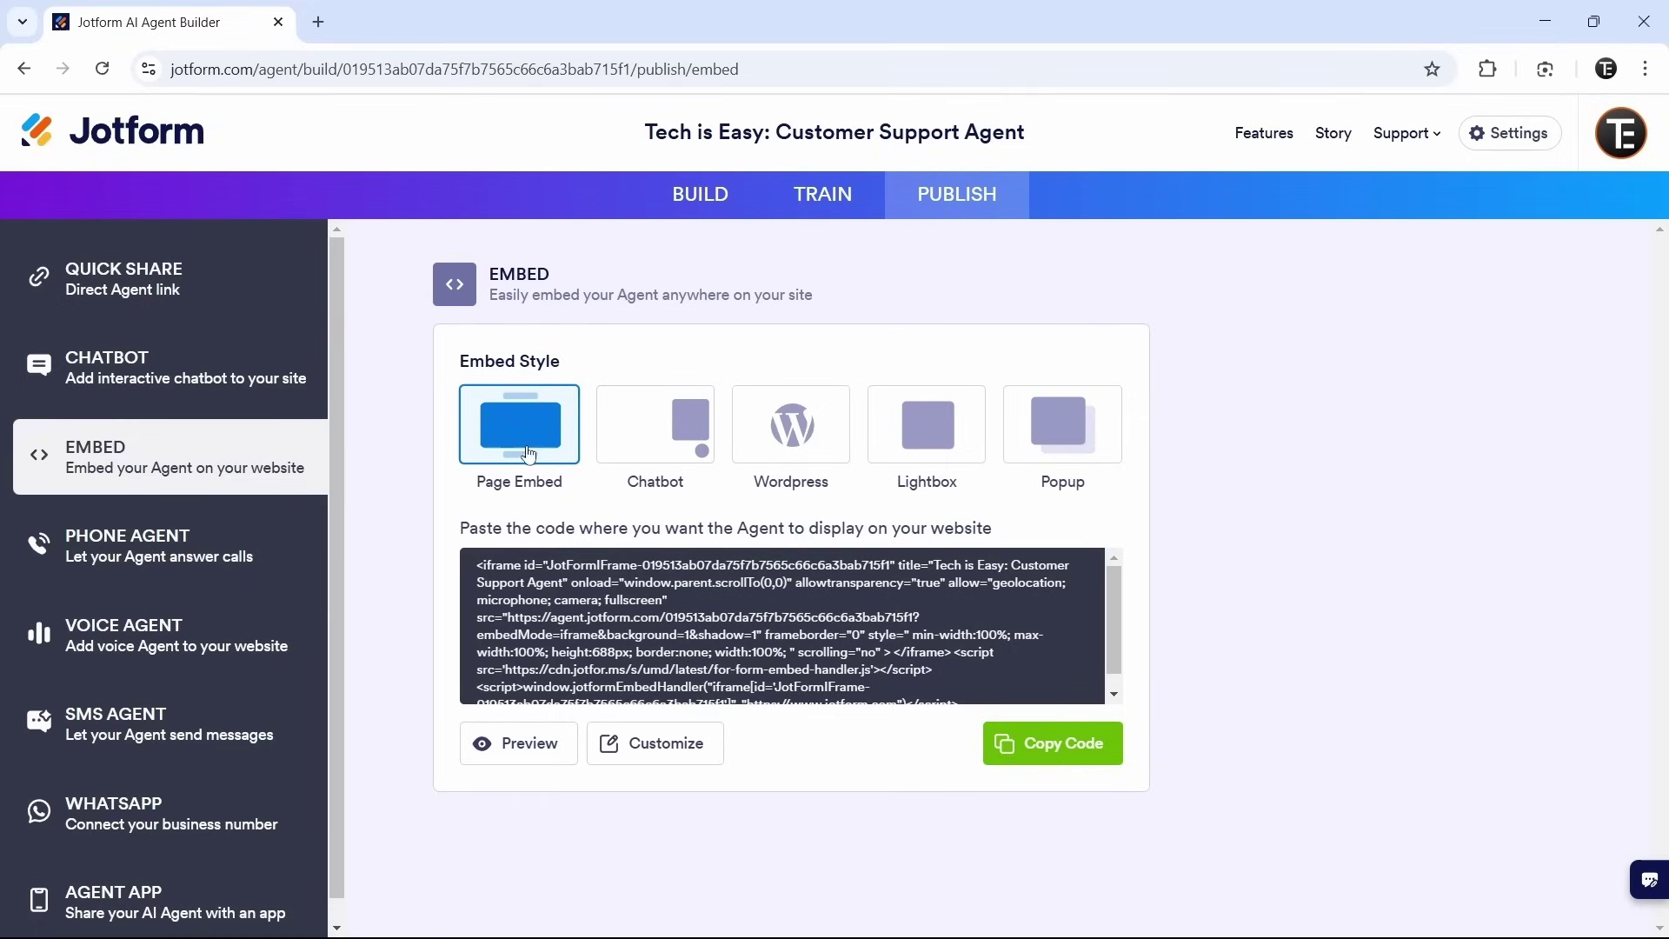
click(654, 419)
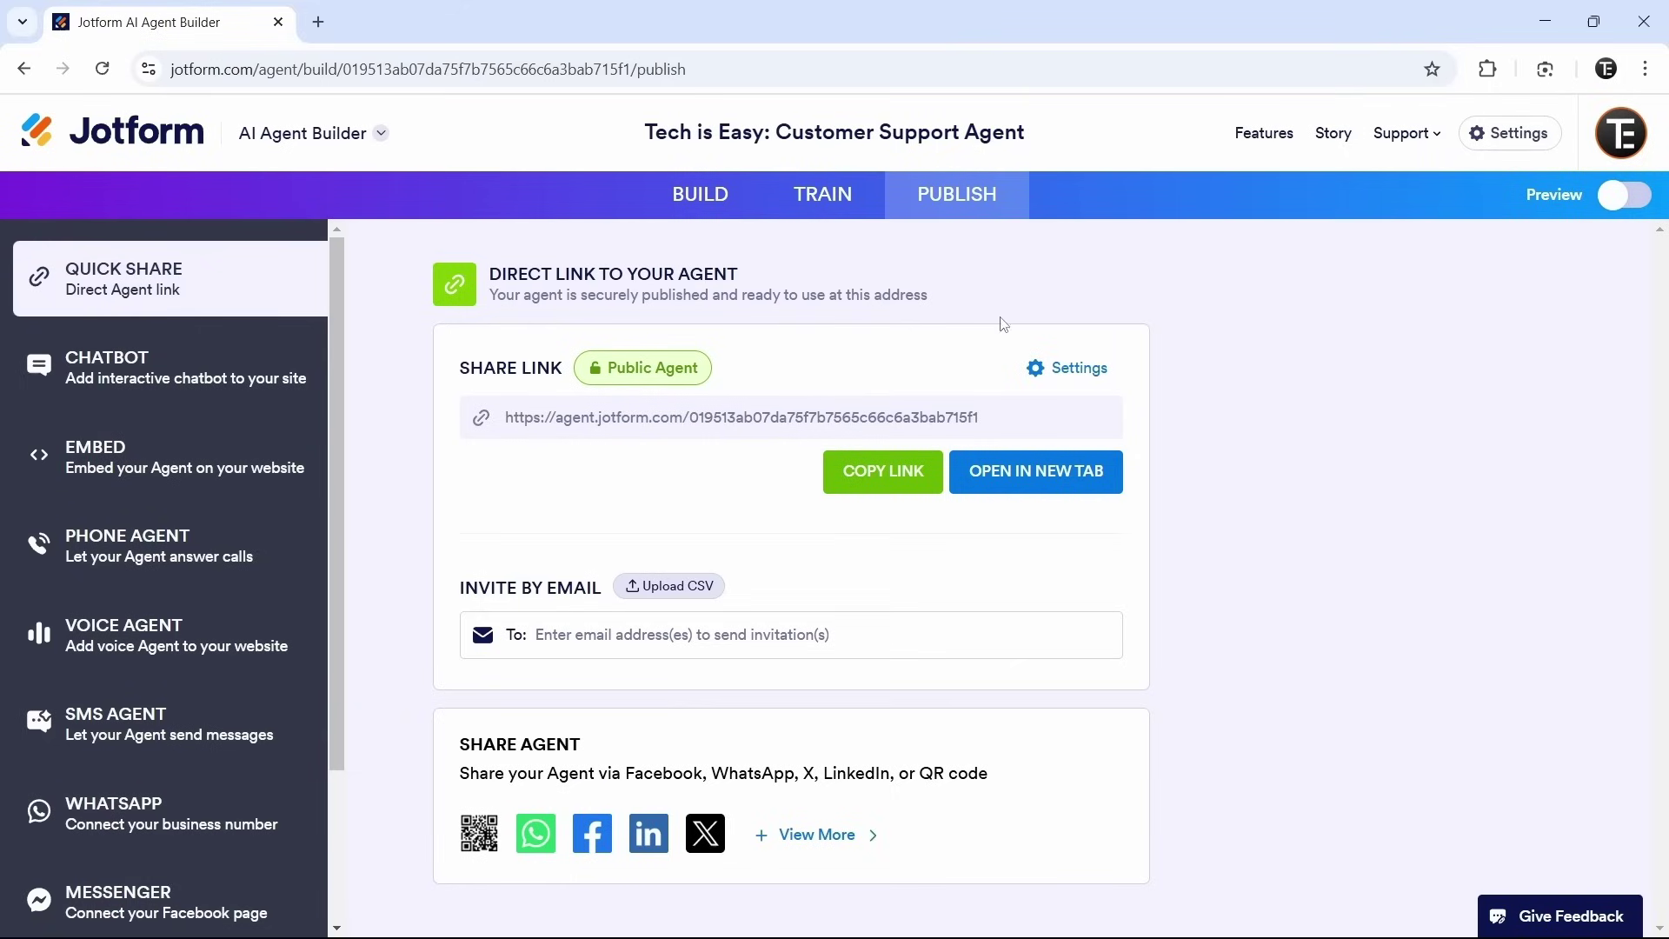
Review the Train section, then open the published agent's live chat in a new tab
click(830, 213)
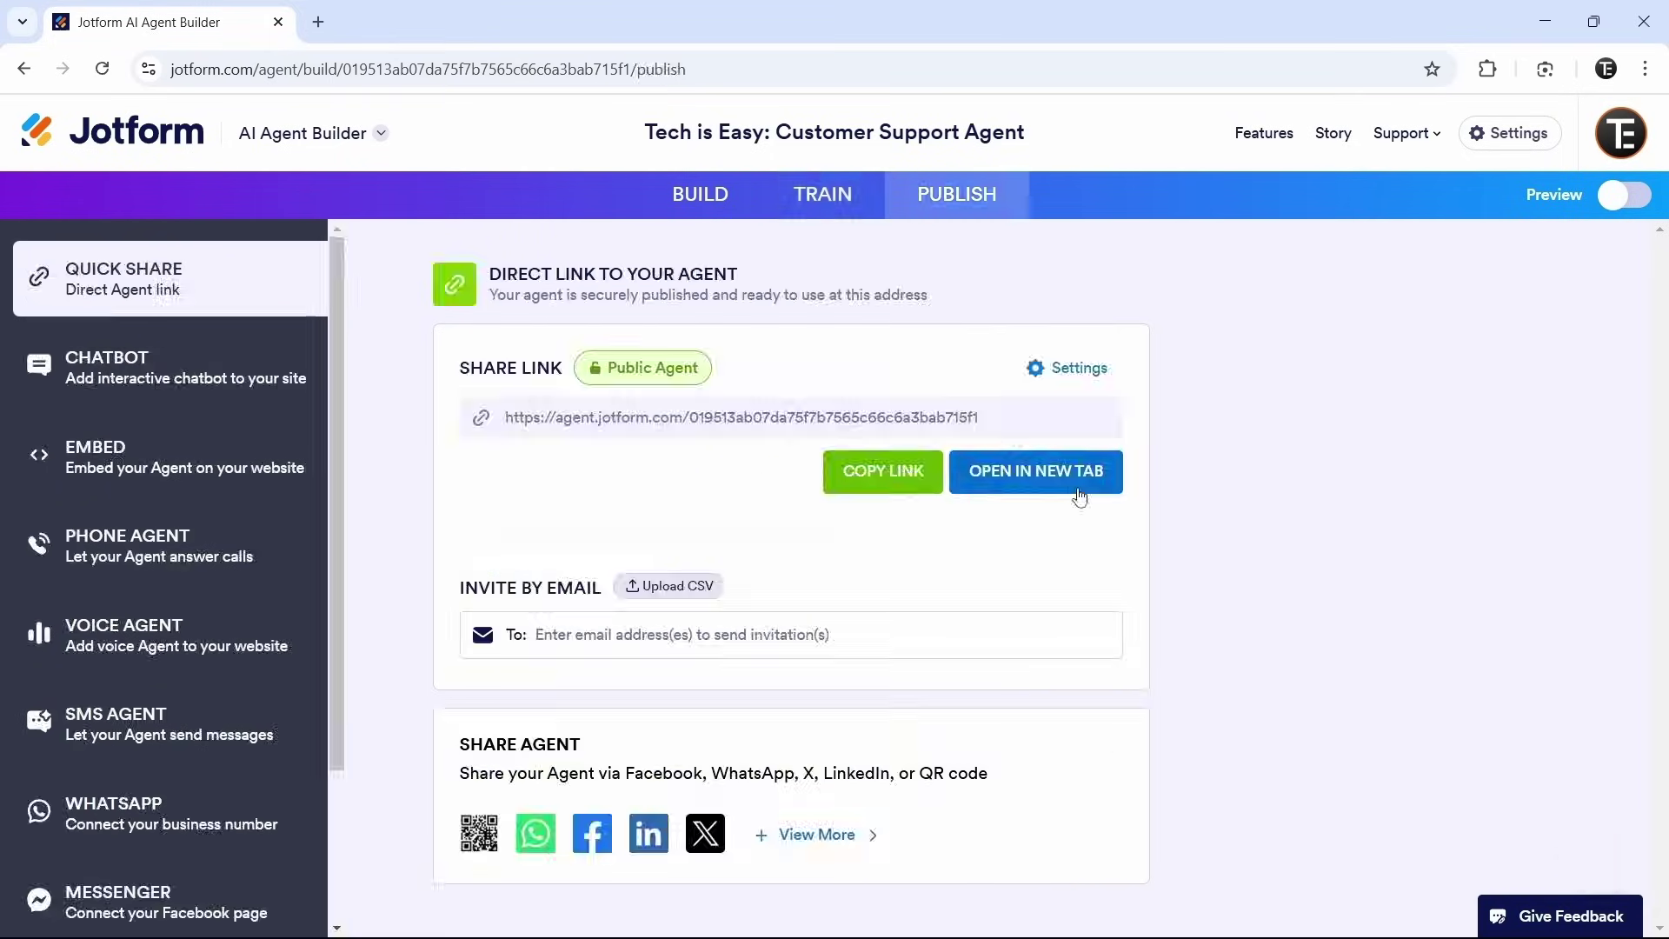
click(1074, 485)
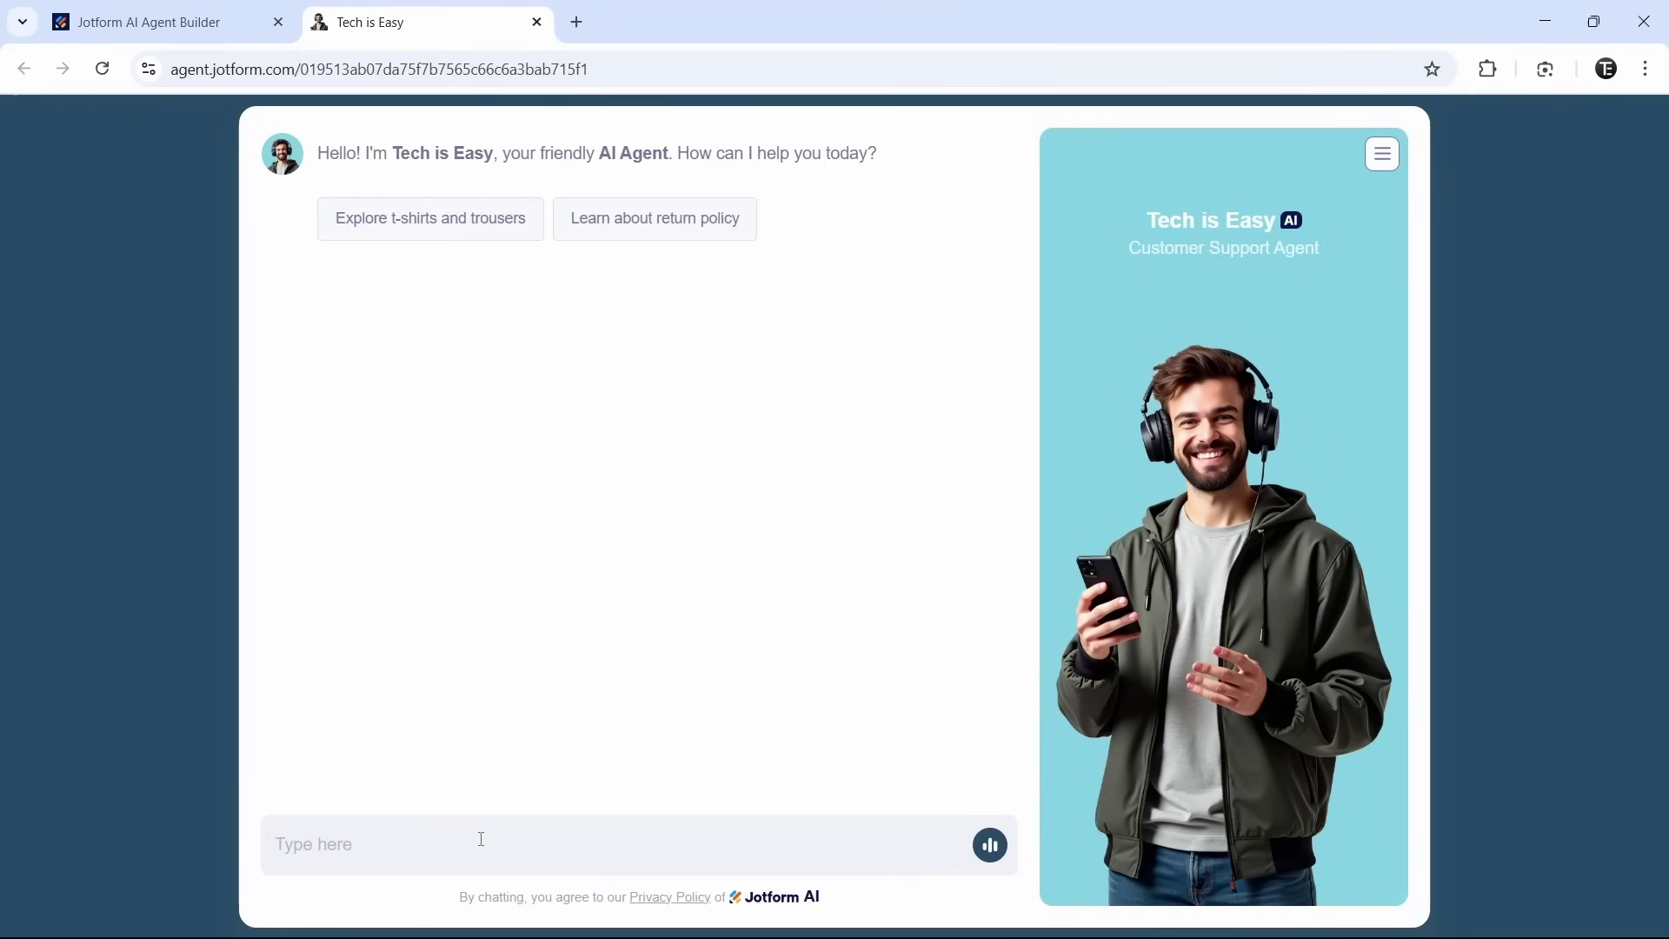
Ask the live agent 'what is the return policy' and 'how many days to ship to usa and what is the cost'
text(what is the return policy)
key(Return)
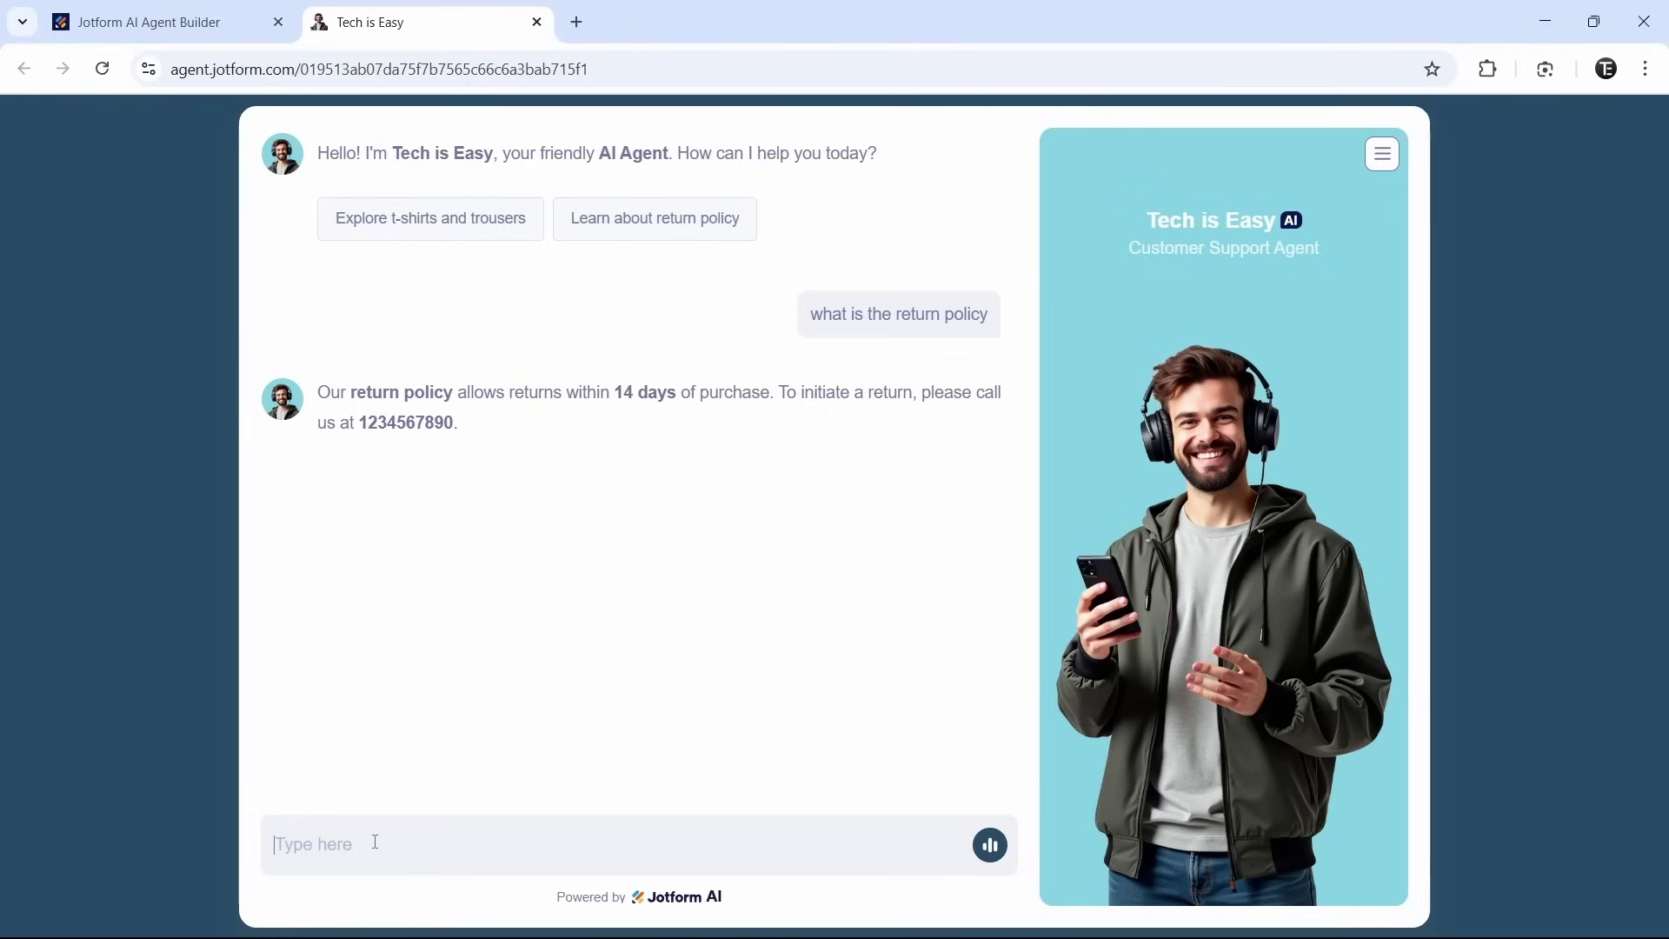
text(how many days to ship to usa and what is the cost)
key(Return)
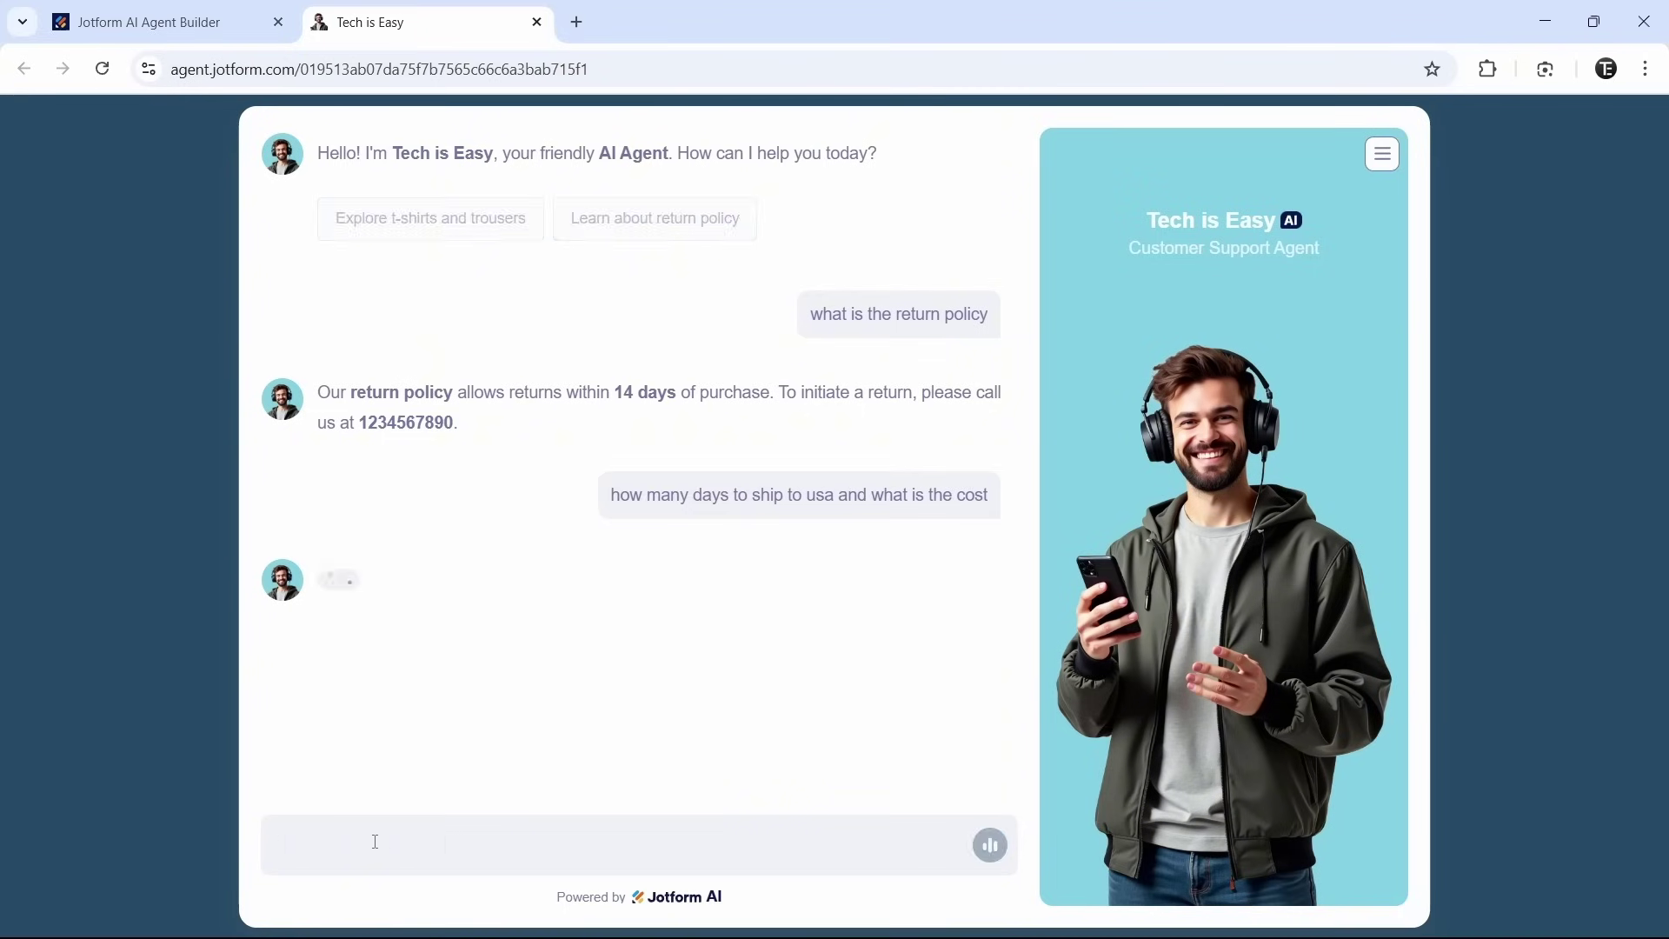